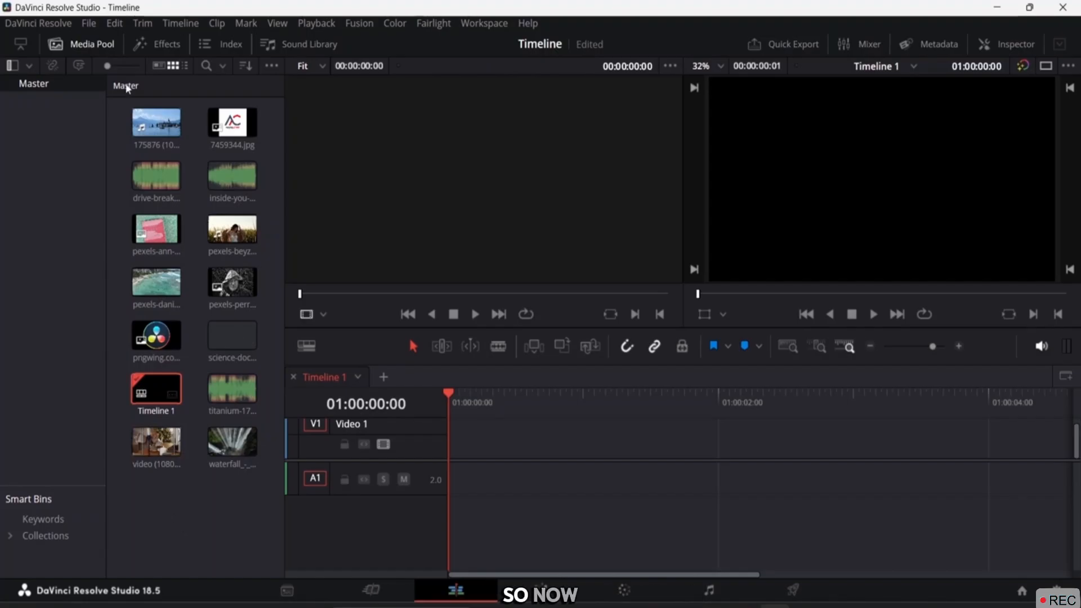
# Preview the drive-break clip, then play the beach clip from its start in the source viewer
pyautogui.click(159, 189)
pyautogui.click(116, 368)
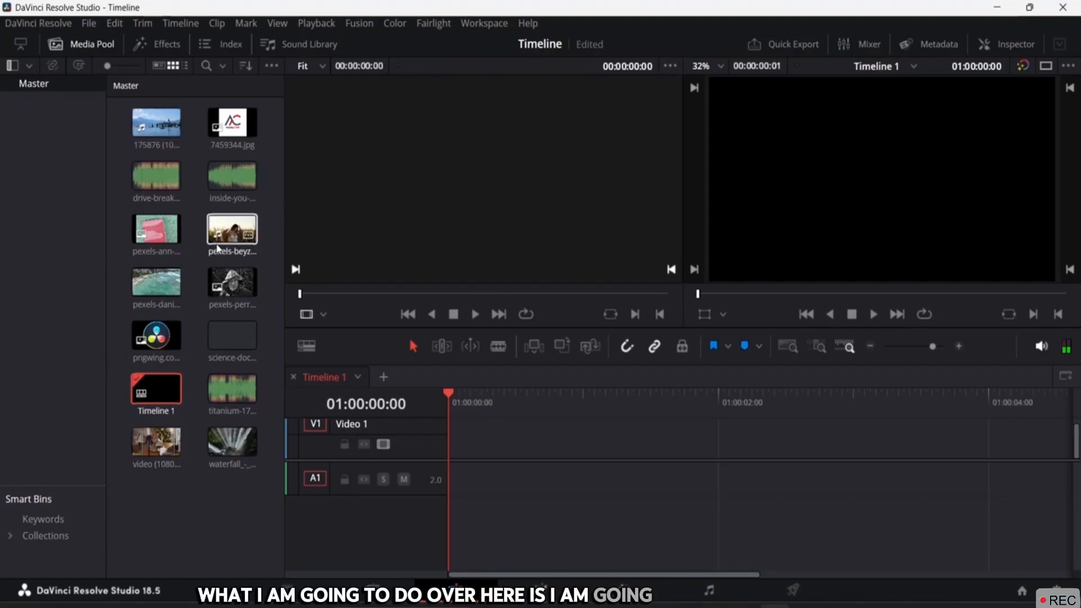
pyautogui.click(172, 274)
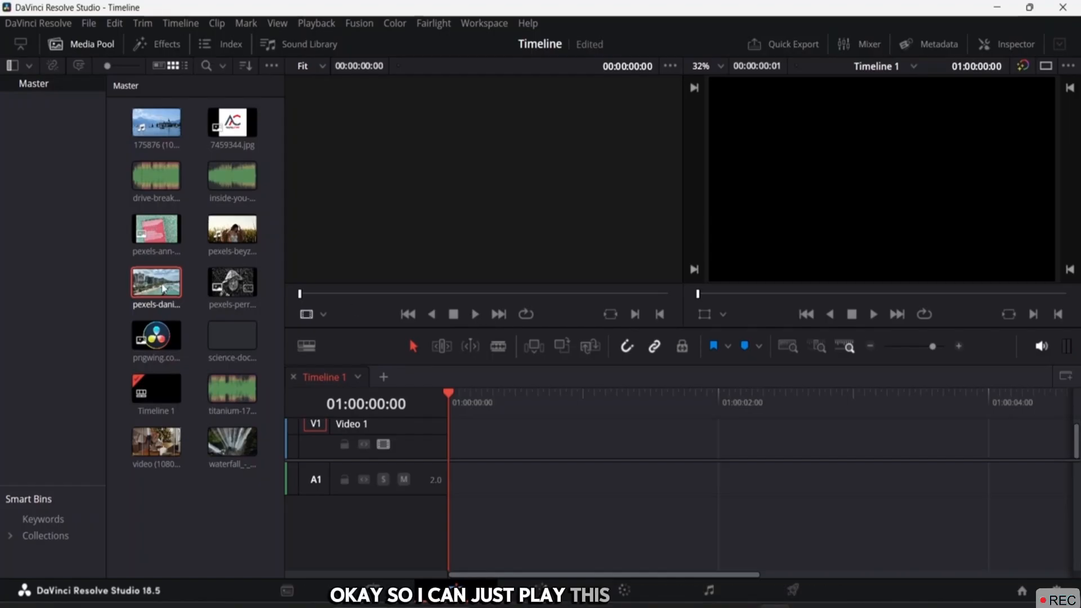
pyautogui.click(471, 314)
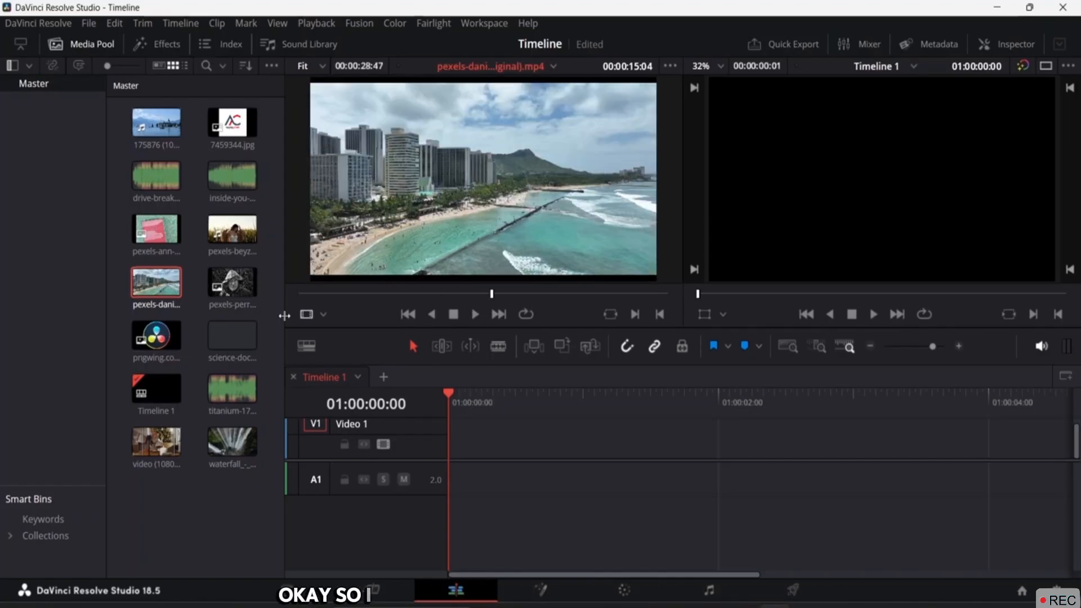
pyautogui.click(304, 293)
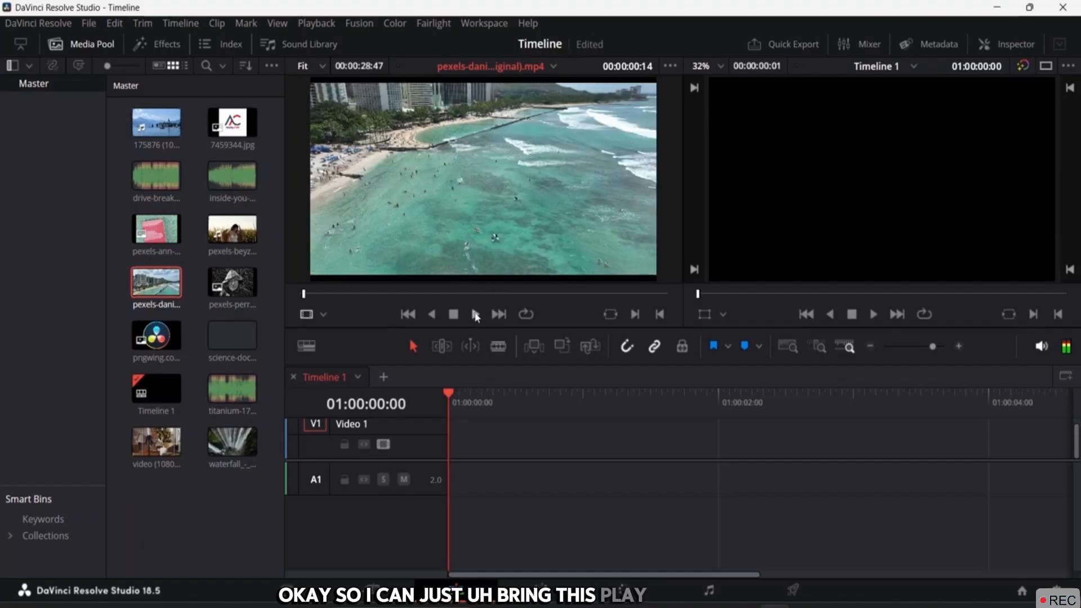
pyautogui.click(475, 314)
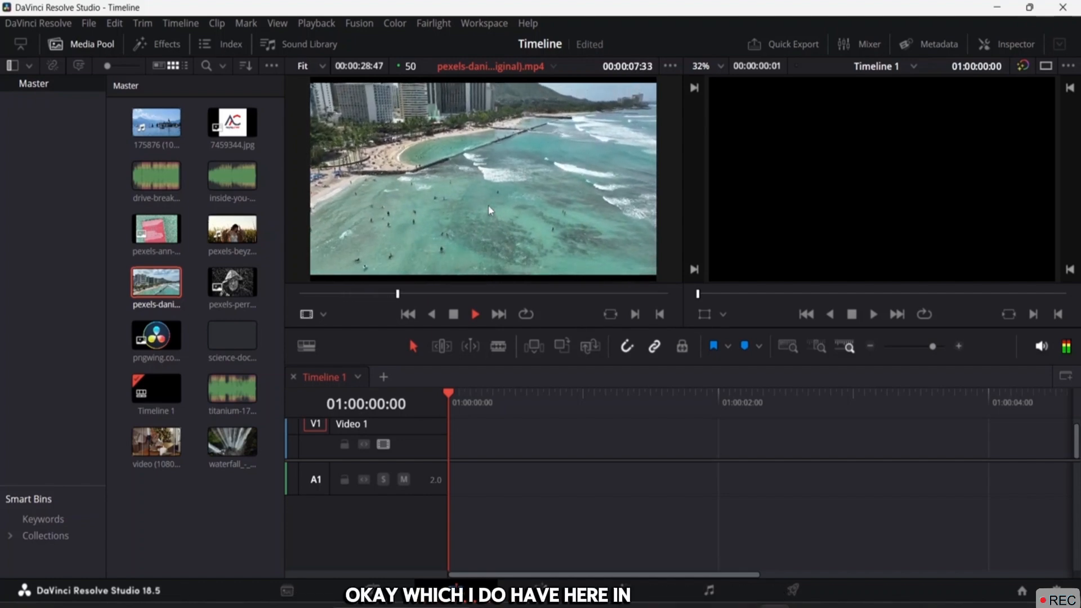
# Preview the grass-field clip from its start and place it at 01:00:00:00 on Timeline 1
pyautogui.click(232, 229)
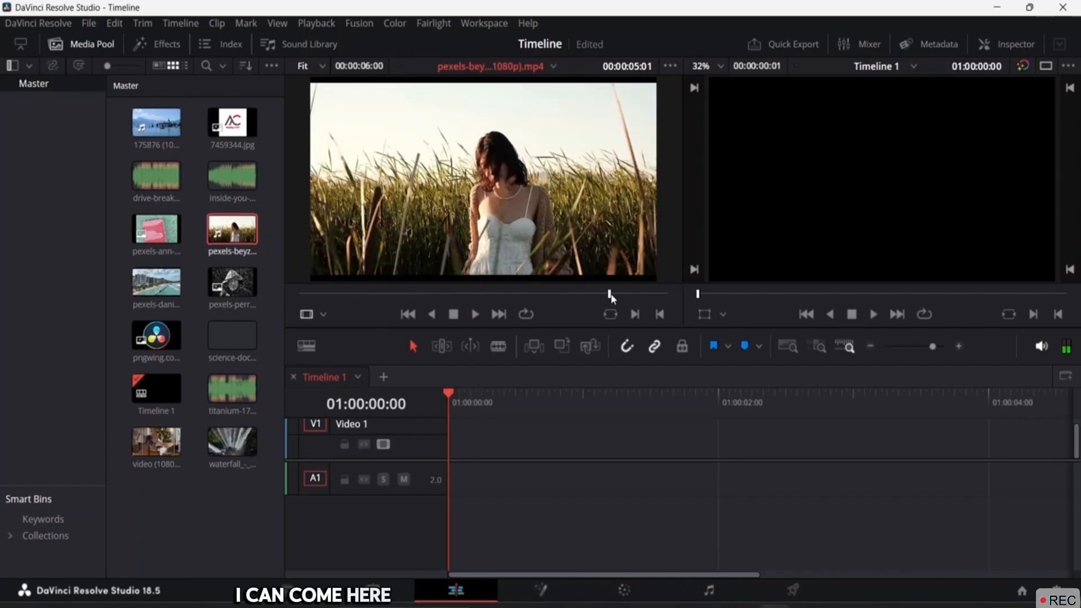
pyautogui.moveTo(582, 295); pyautogui.dragTo(262, 314)
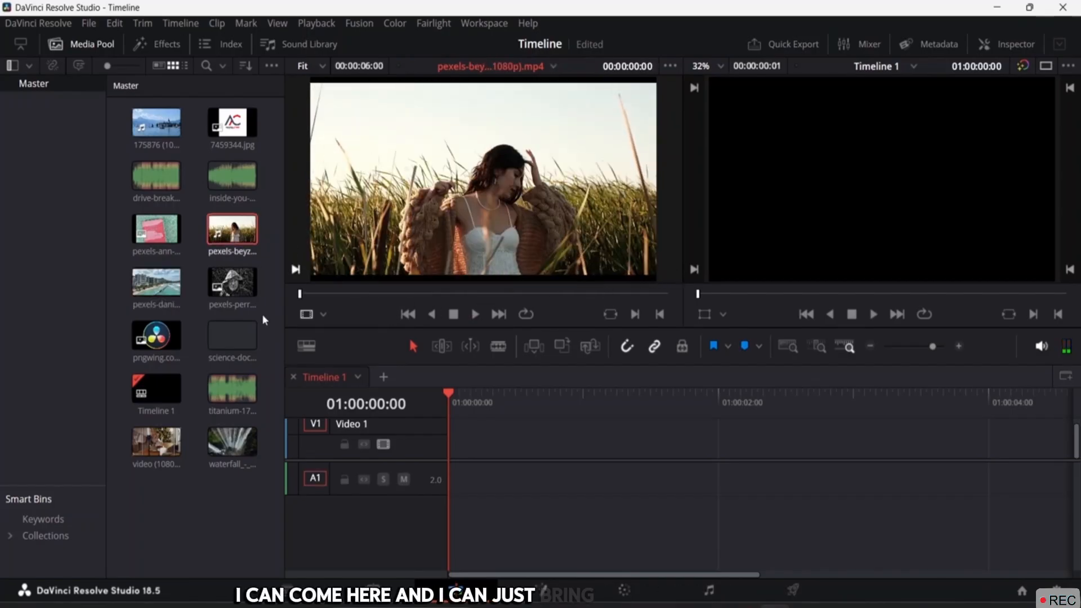
pyautogui.click(476, 315)
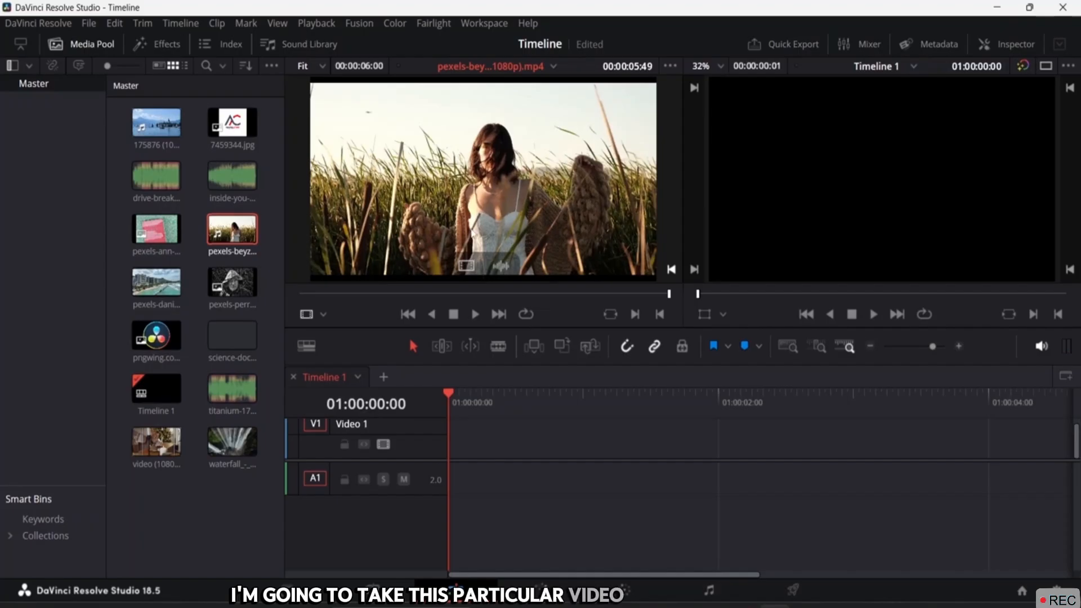
pyautogui.moveTo(479, 151); pyautogui.dragTo(444, 448)
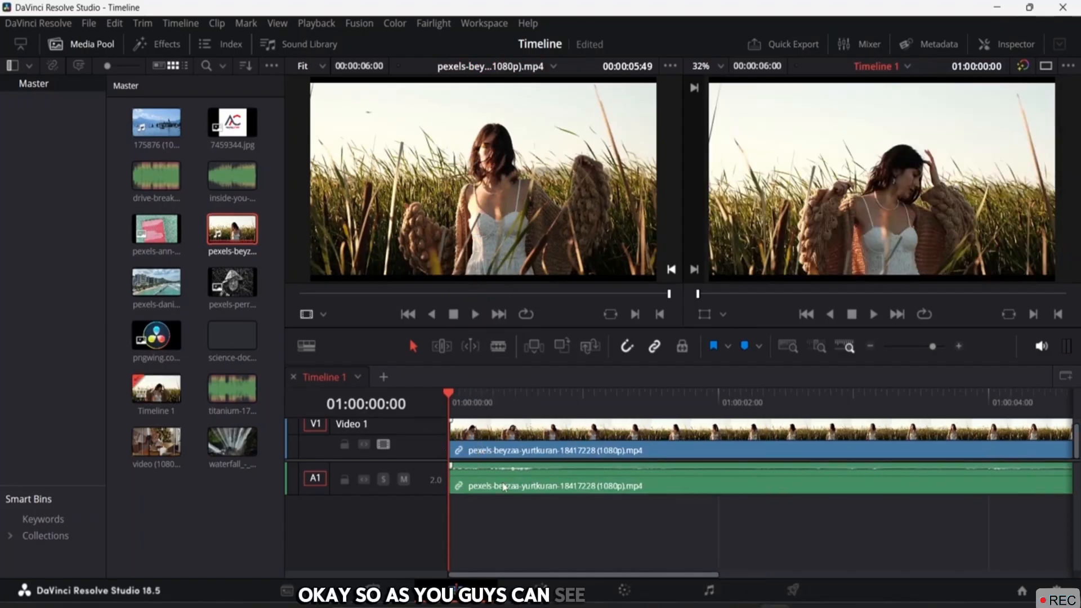
# Unlink the grass-field video from its audio, cut the A1 audio, and zoom the timeline out
pyautogui.click(514, 484)
pyautogui.rightClick(512, 485)
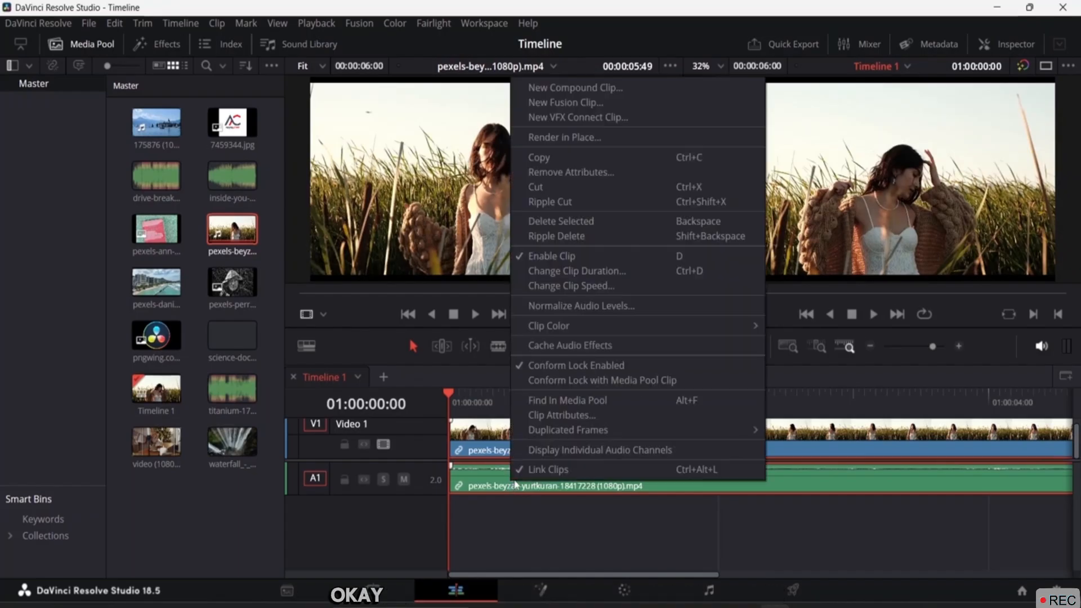
pyautogui.click(521, 470)
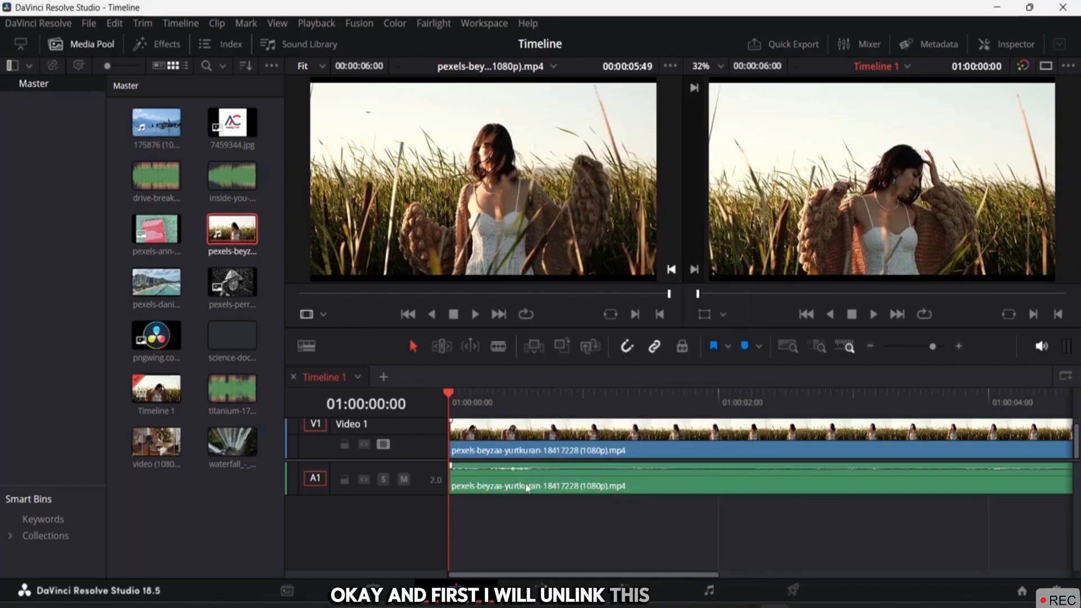
pyautogui.rightClick(527, 482)
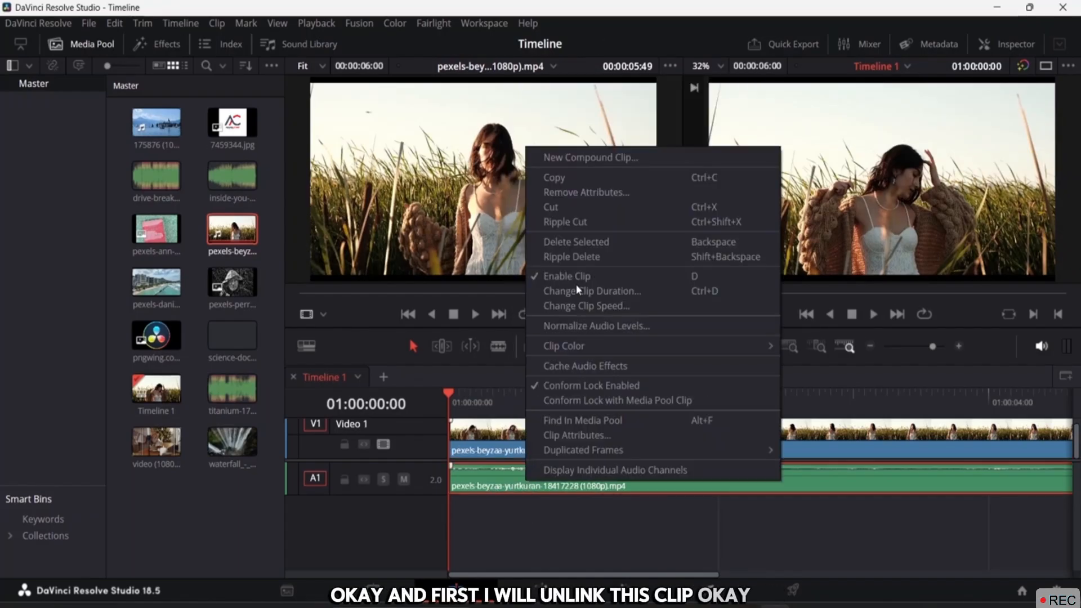
pyautogui.click(574, 204)
pyautogui.click(558, 432)
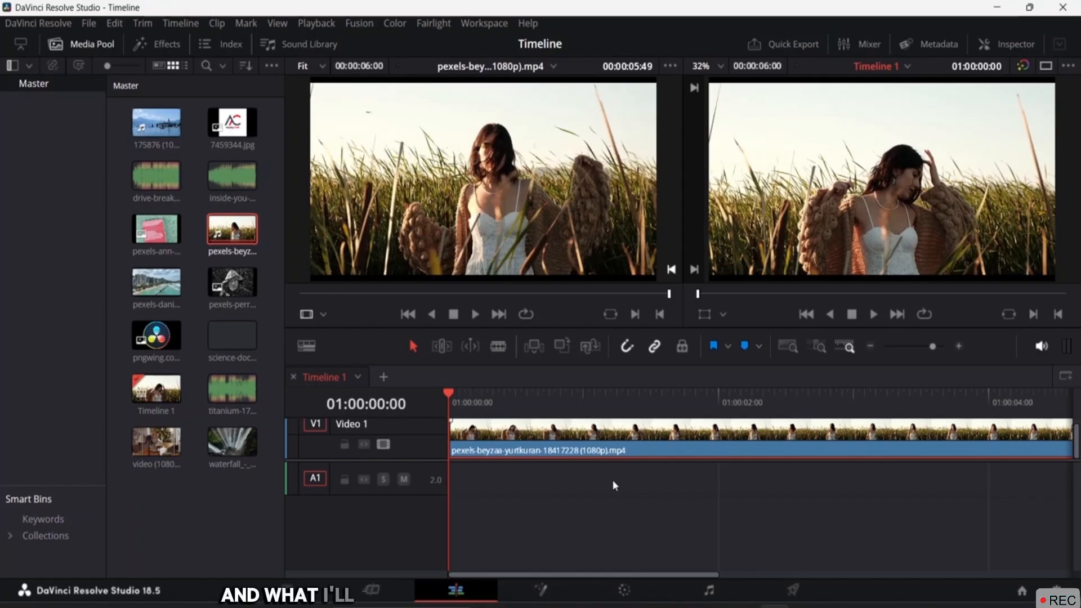
pyautogui.hotkey('ctrl', '-')
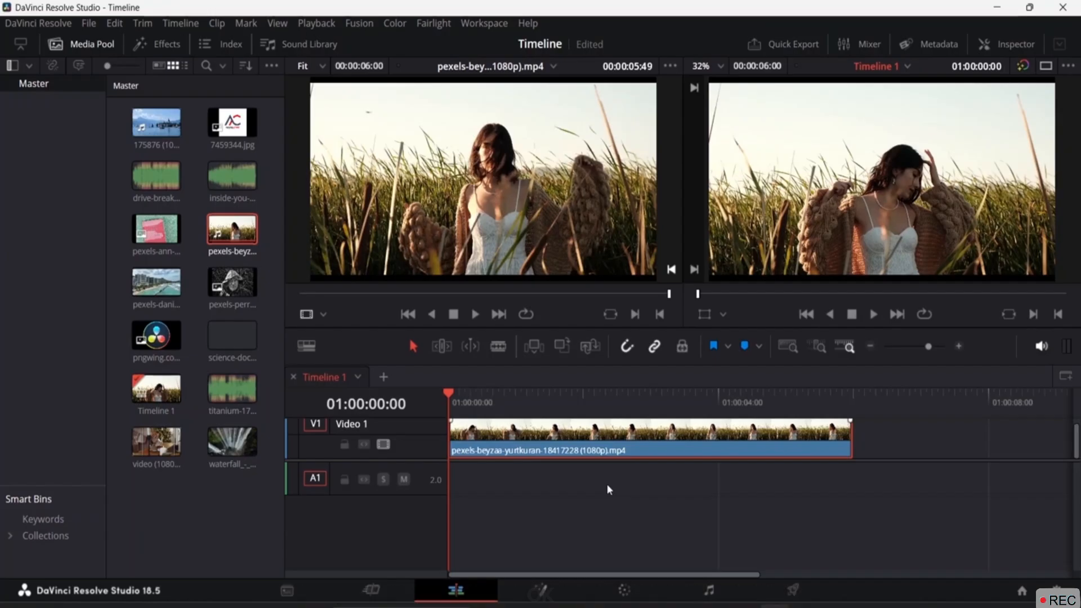
pyautogui.press('space')
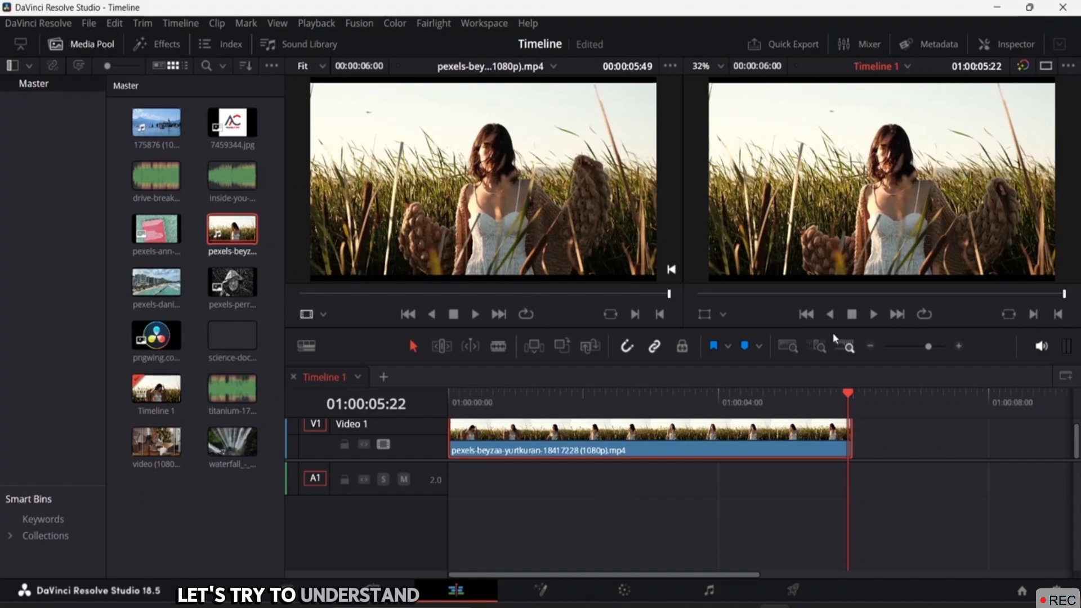
pyautogui.moveTo(843, 392); pyautogui.dragTo(449, 394)
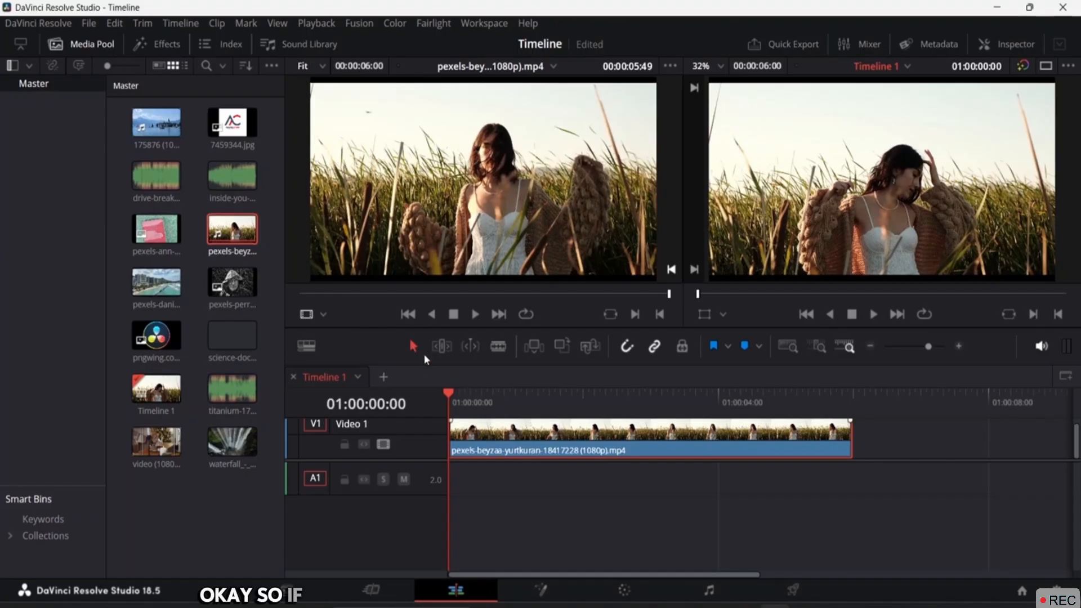
# Add the pexels-ann-h-1930381.jpg image to V1 after the grass-field clip
pyautogui.click(823, 540)
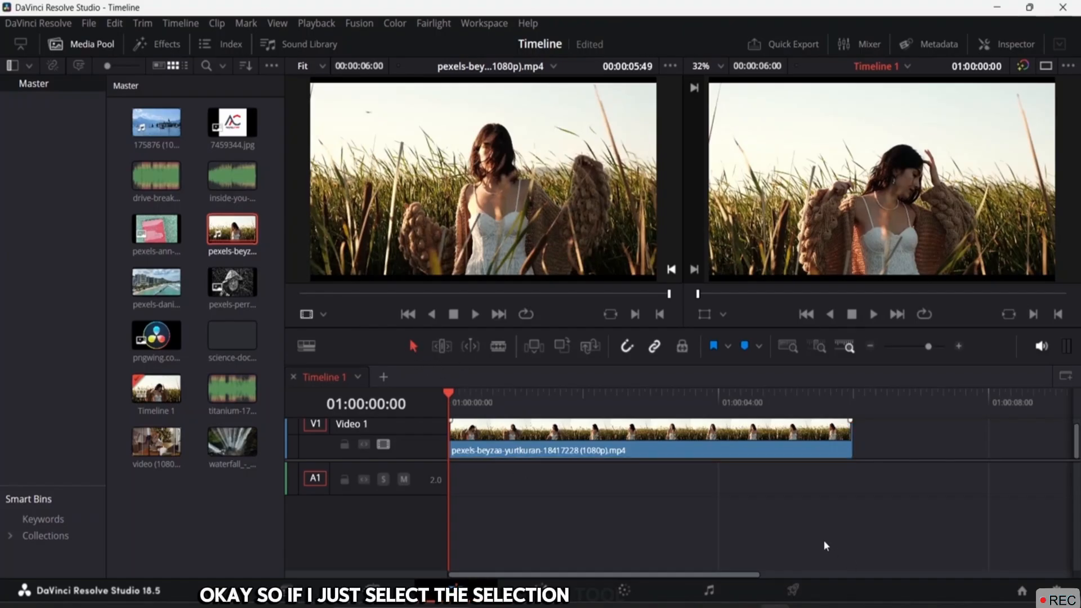
pyautogui.click(709, 448)
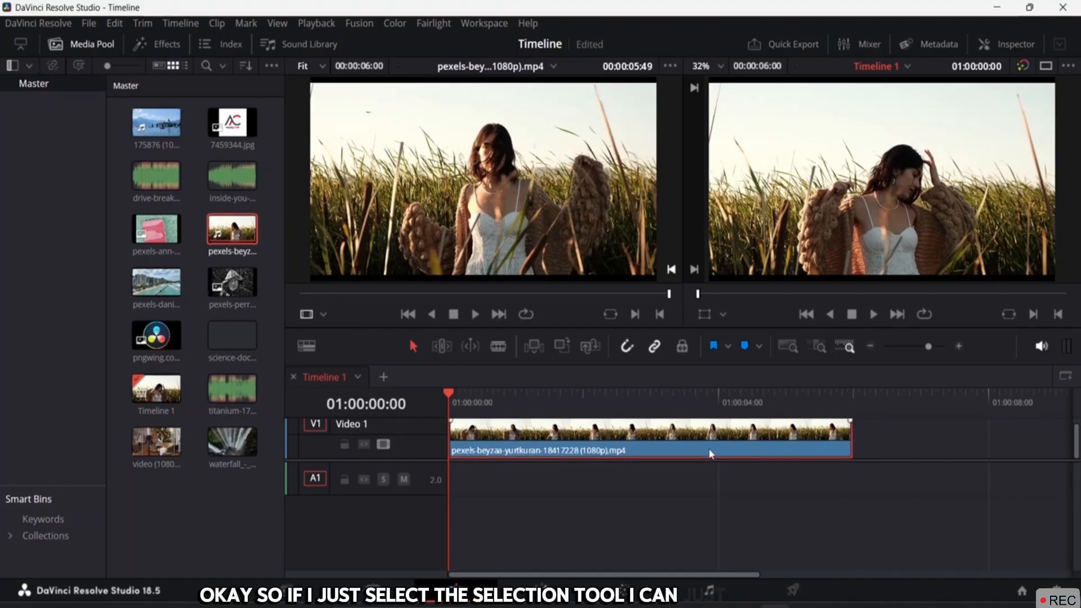
pyautogui.click(783, 502)
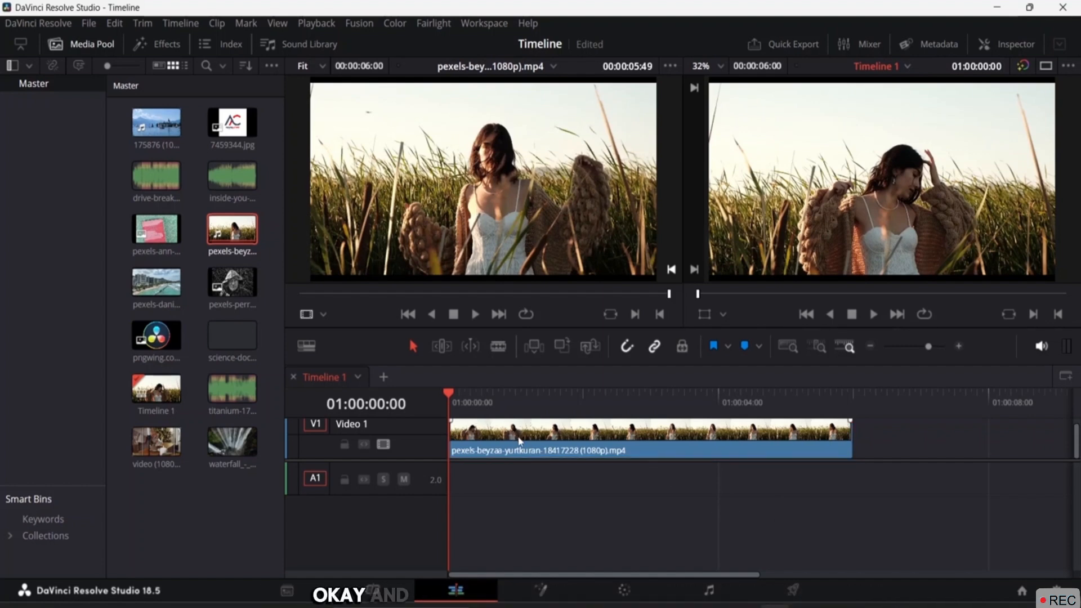
pyautogui.moveTo(156, 228); pyautogui.dragTo(837, 450)
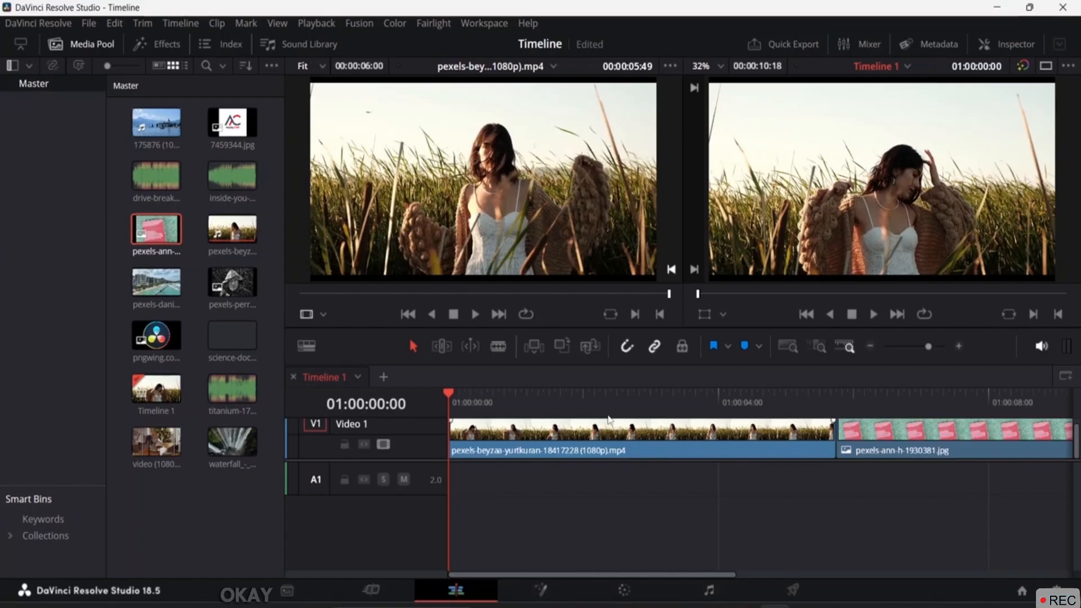
# Delete the image clip and shift the grass-field clip 14 frames later, leaving a gap
pyautogui.moveTo(656, 495); pyautogui.dragTo(1000, 470)
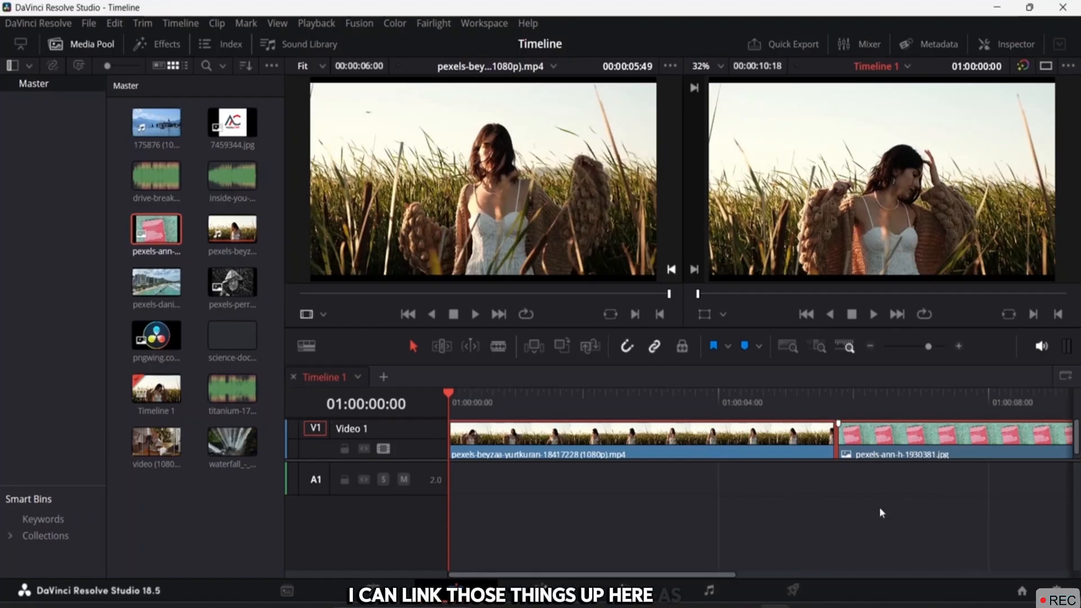
pyautogui.click(884, 442)
pyautogui.press('Delete')
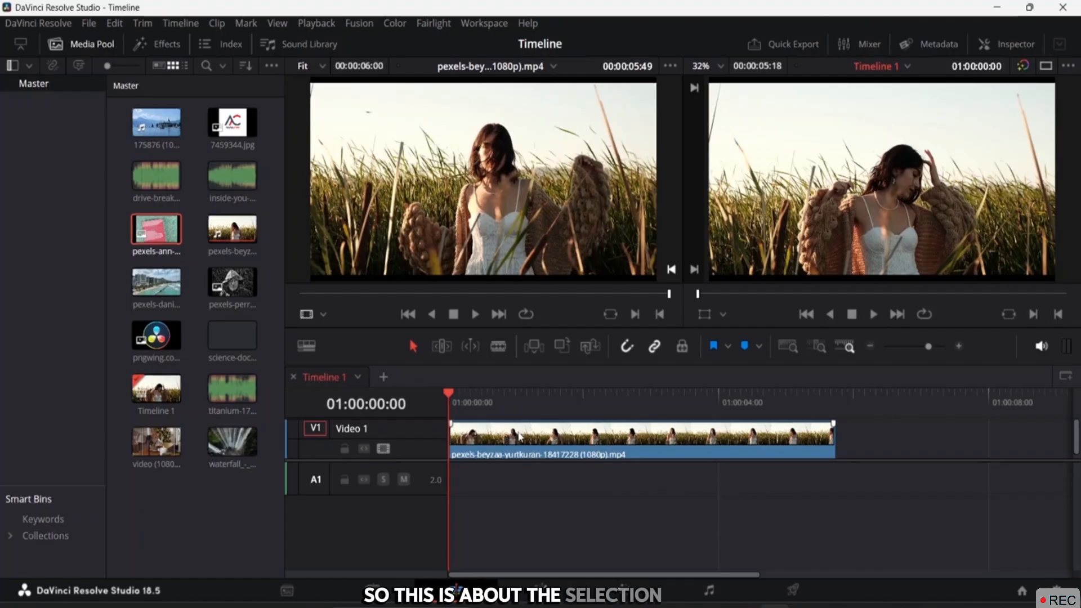
pyautogui.moveTo(487, 442); pyautogui.dragTo(566, 455)
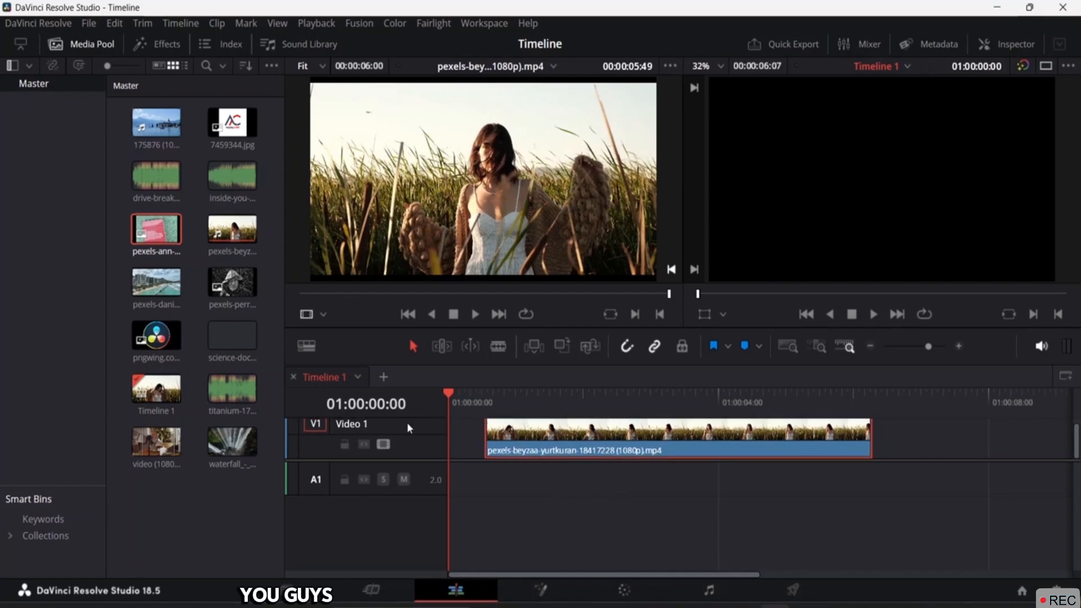
# Shrink the V1 track, scrub to about two seconds, and drag the grass-field clip back to the start
pyautogui.moveTo(407, 422); pyautogui.dragTo(410, 434)
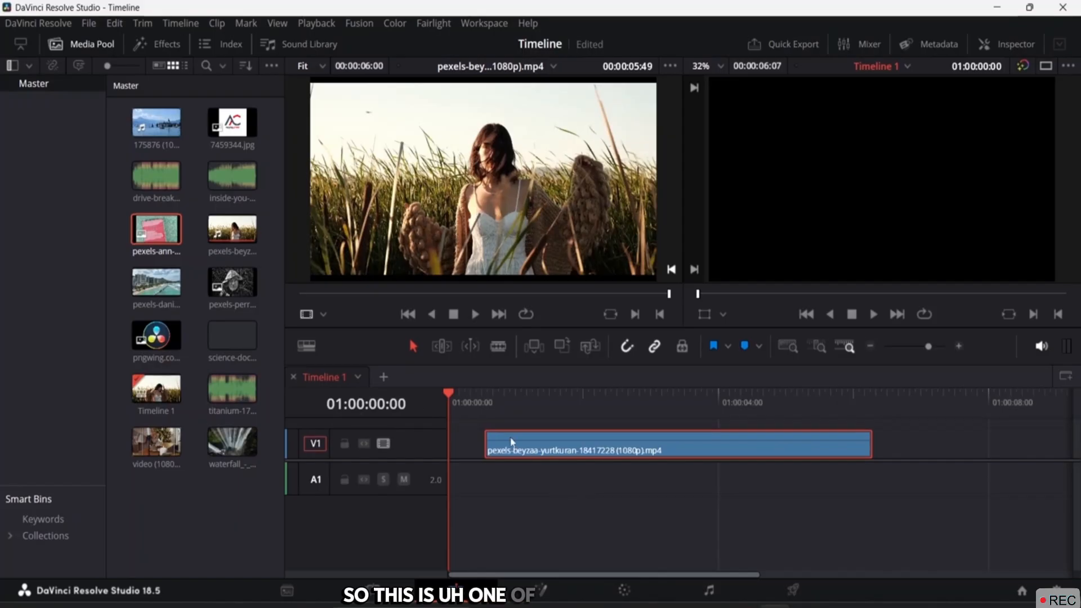
pyautogui.moveTo(449, 397); pyautogui.dragTo(556, 401)
pyautogui.moveTo(669, 445); pyautogui.dragTo(614, 445)
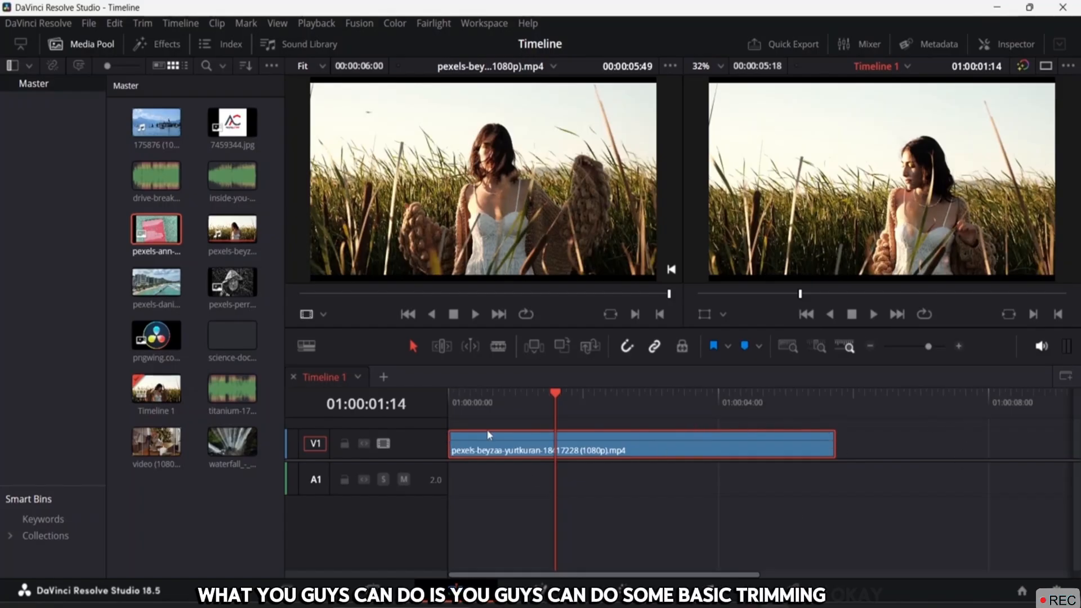
# Enlarge V1 to show thumbnails and move the grass clip later along V1, then back
pyautogui.moveTo(420, 428); pyautogui.dragTo(420, 417)
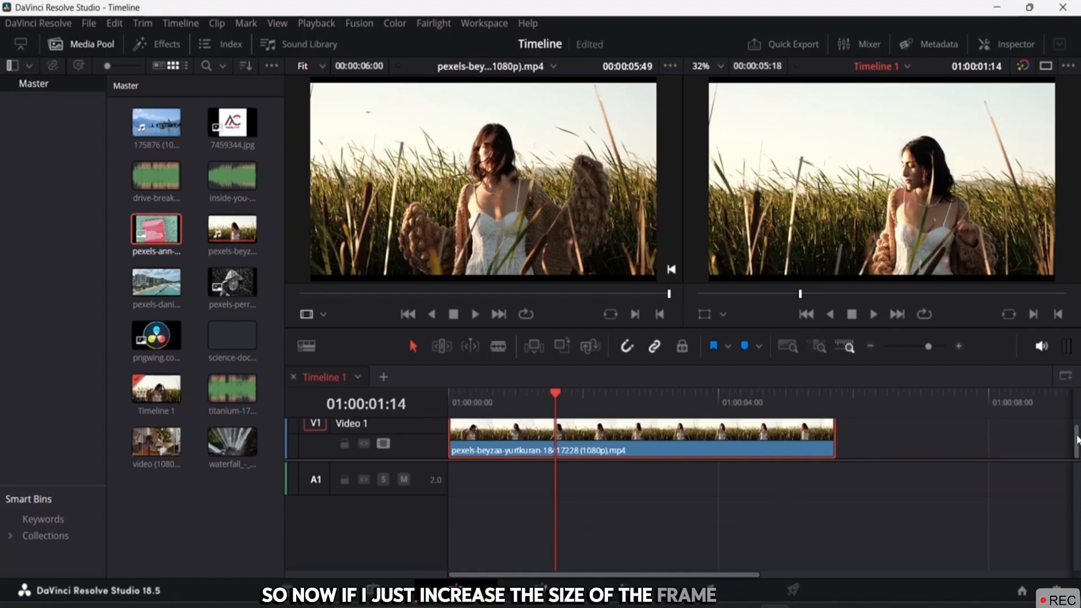
pyautogui.moveTo(1077, 442); pyautogui.dragTo(1077, 437)
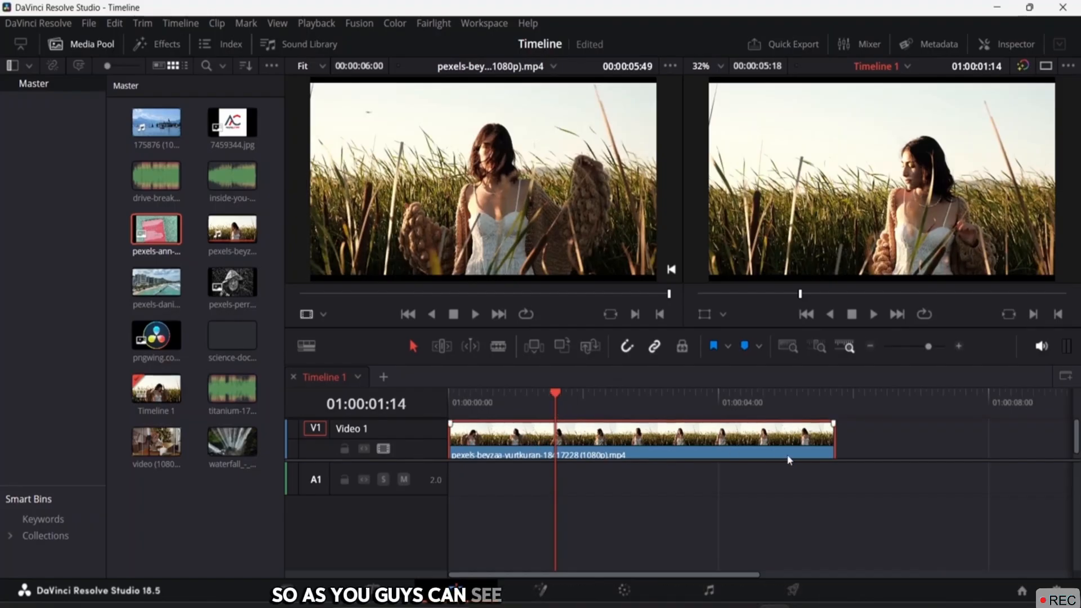
pyautogui.moveTo(834, 422); pyautogui.dragTo(860, 453)
pyautogui.click(840, 436)
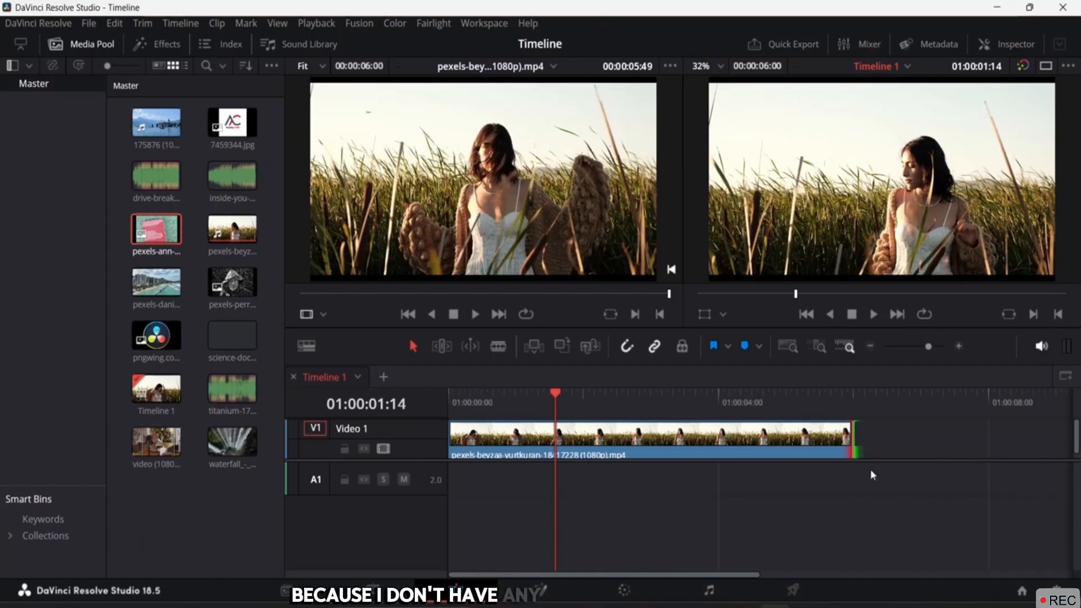
pyautogui.moveTo(692, 455); pyautogui.dragTo(783, 455)
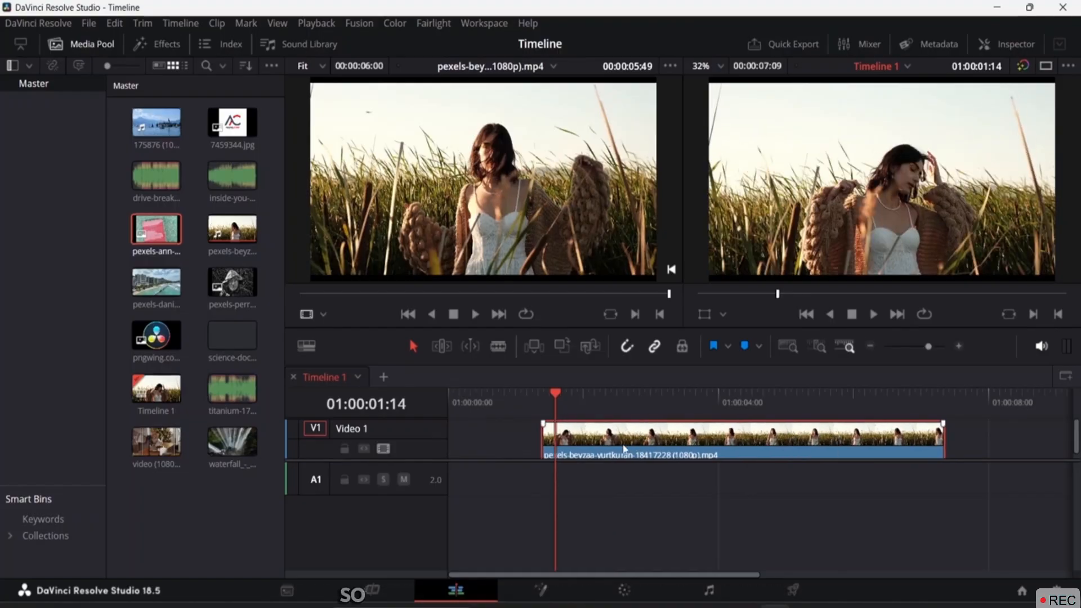
pyautogui.click(542, 442)
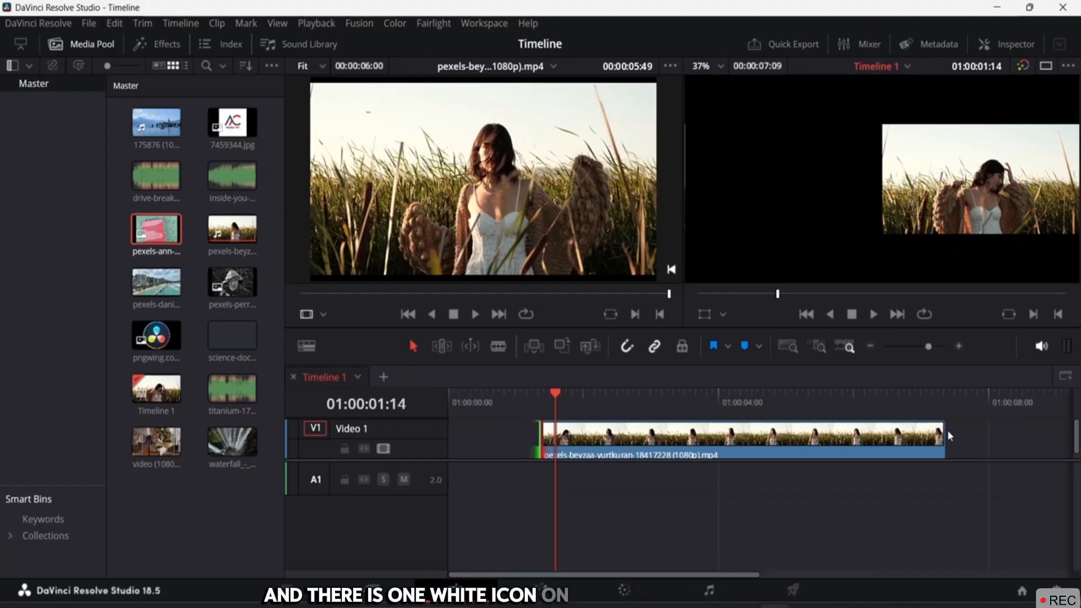
pyautogui.moveTo(945, 430)
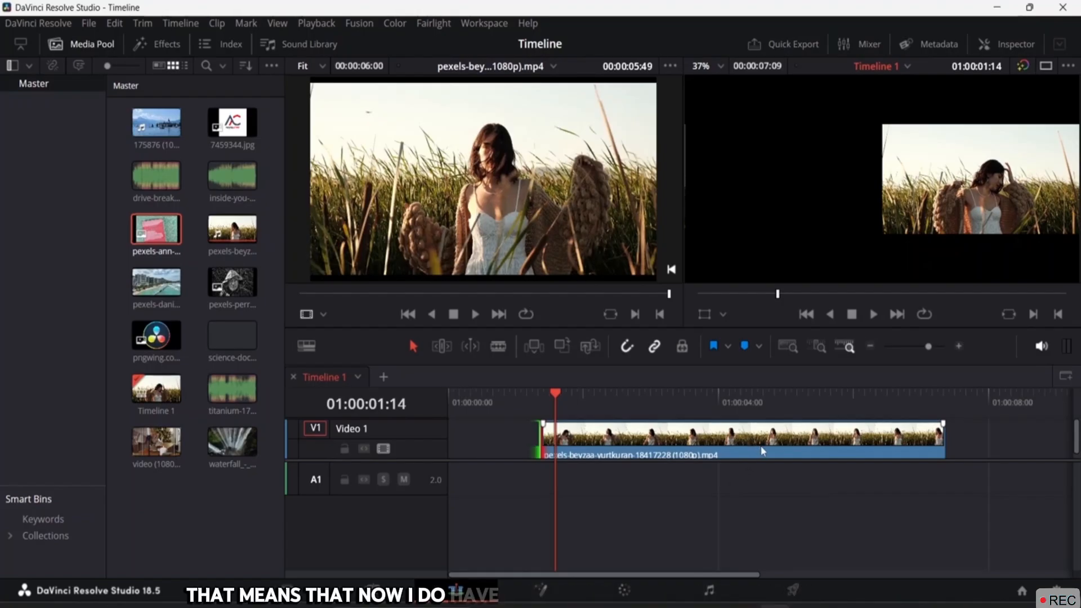
pyautogui.moveTo(763, 451); pyautogui.dragTo(677, 475)
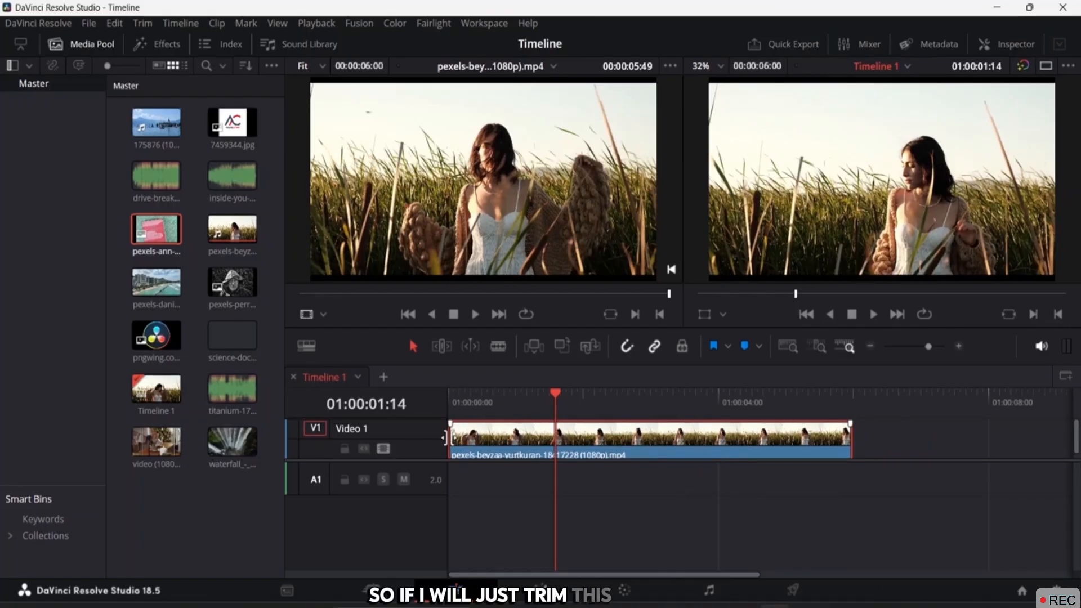
# Trim both ends of the grass clip to 00:00:03:13 and slide it to 01:00:00:00
pyautogui.moveTo(445, 437); pyautogui.dragTo(514, 439)
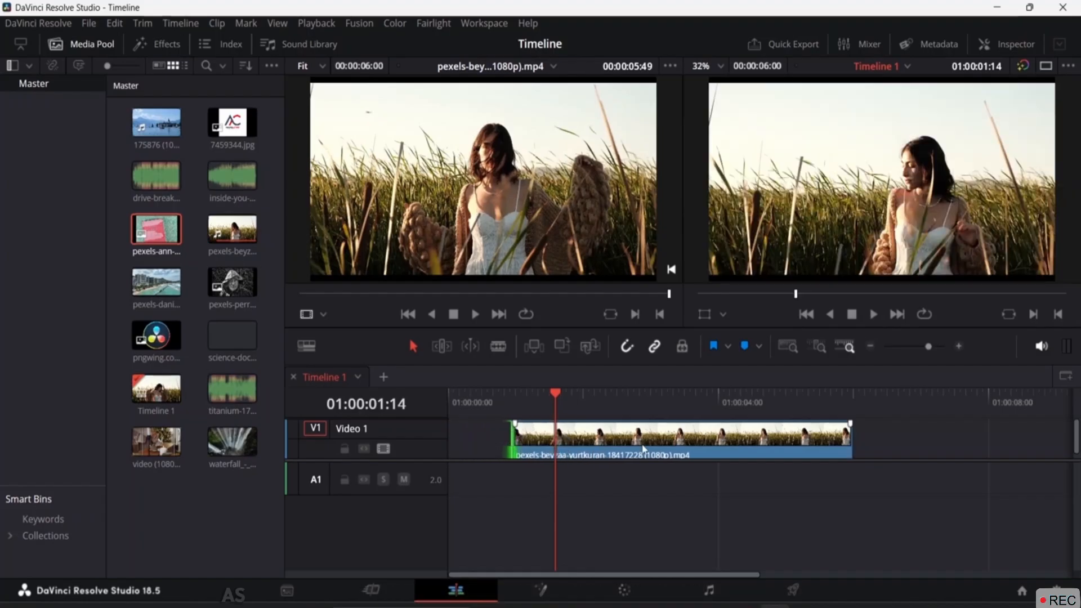
pyautogui.moveTo(856, 435); pyautogui.dragTo(753, 436)
pyautogui.click(849, 435)
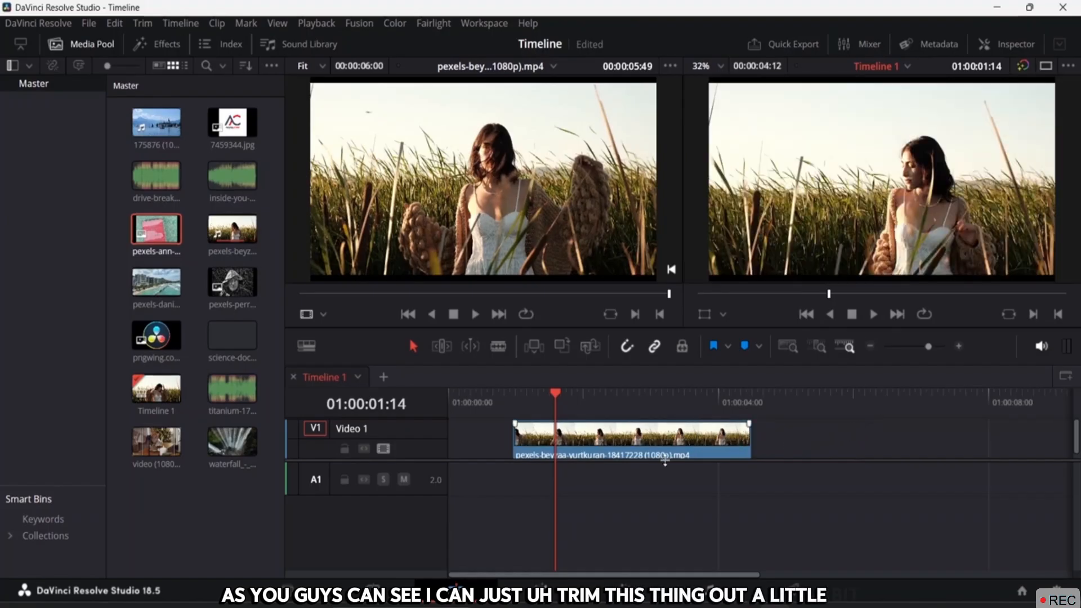
pyautogui.moveTo(629, 443); pyautogui.dragTo(565, 443)
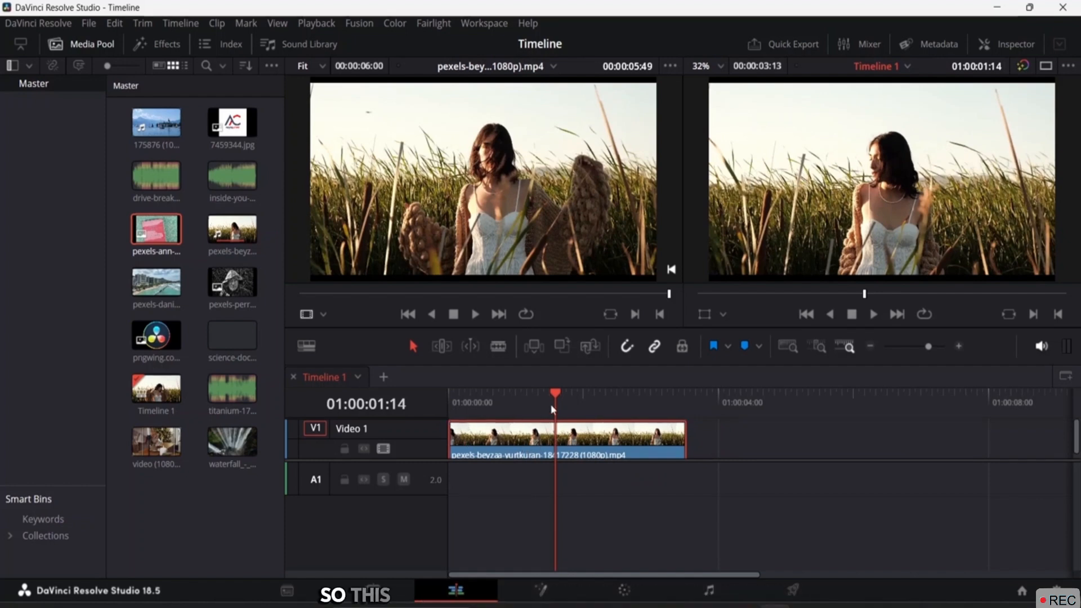
pyautogui.moveTo(549, 403); pyautogui.dragTo(419, 420)
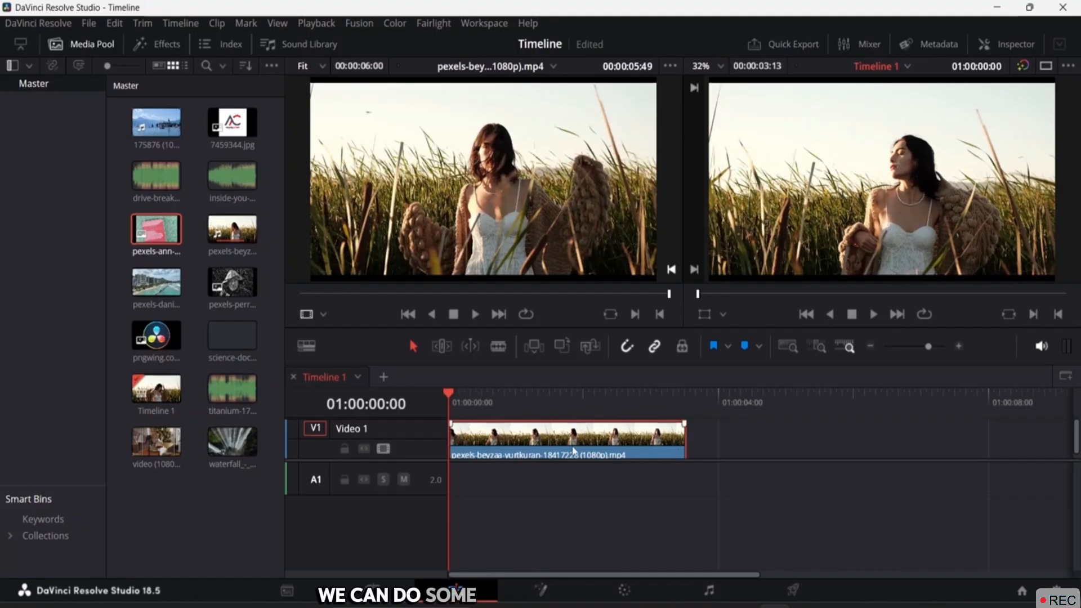
pyautogui.press('space')
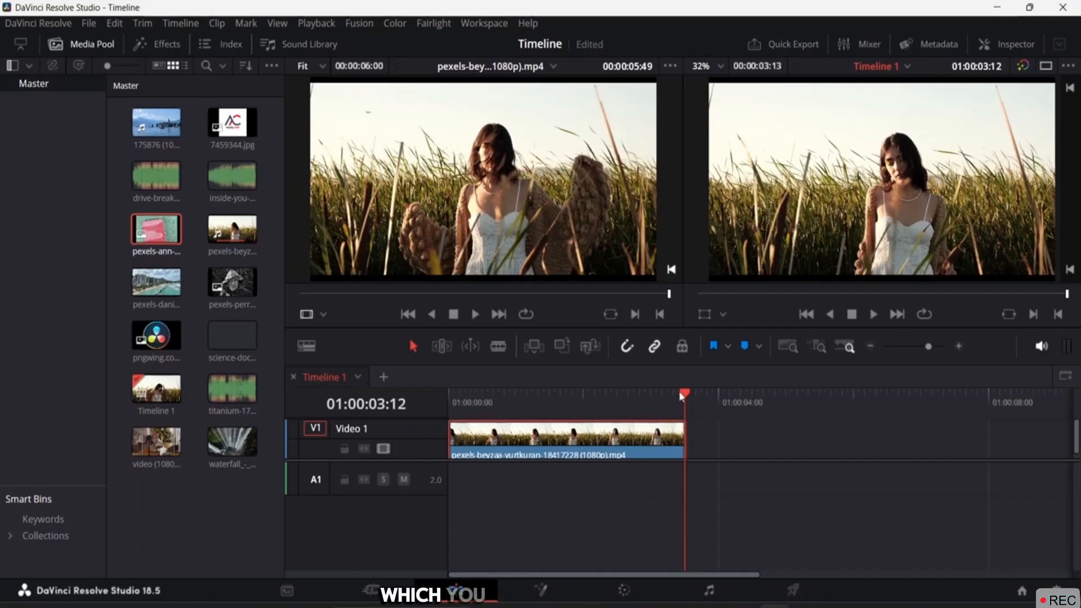
pyautogui.moveTo(687, 394); pyautogui.dragTo(448, 390)
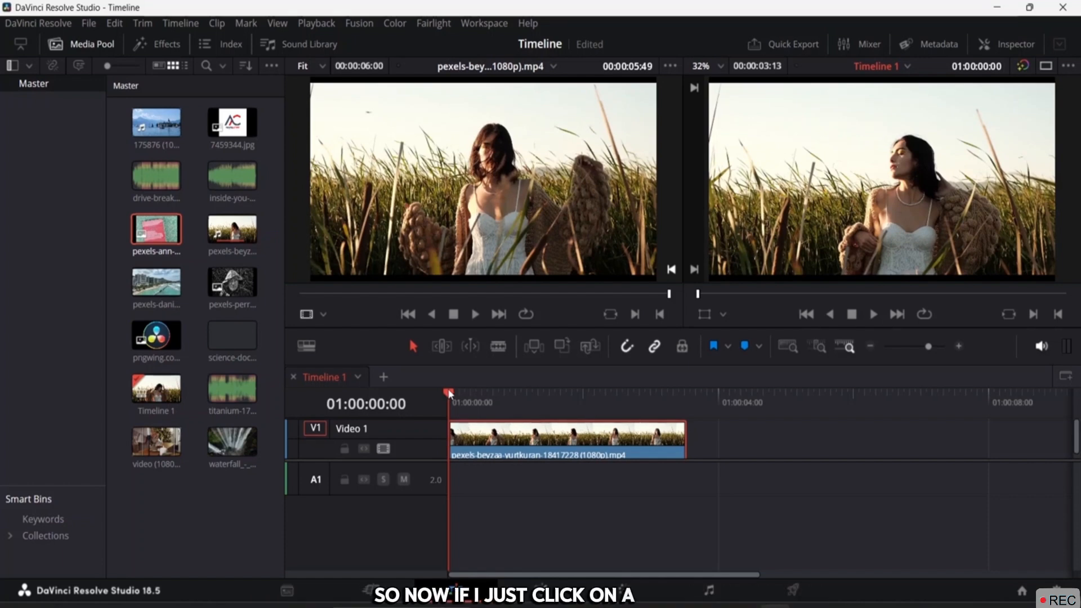
pyautogui.press('l')
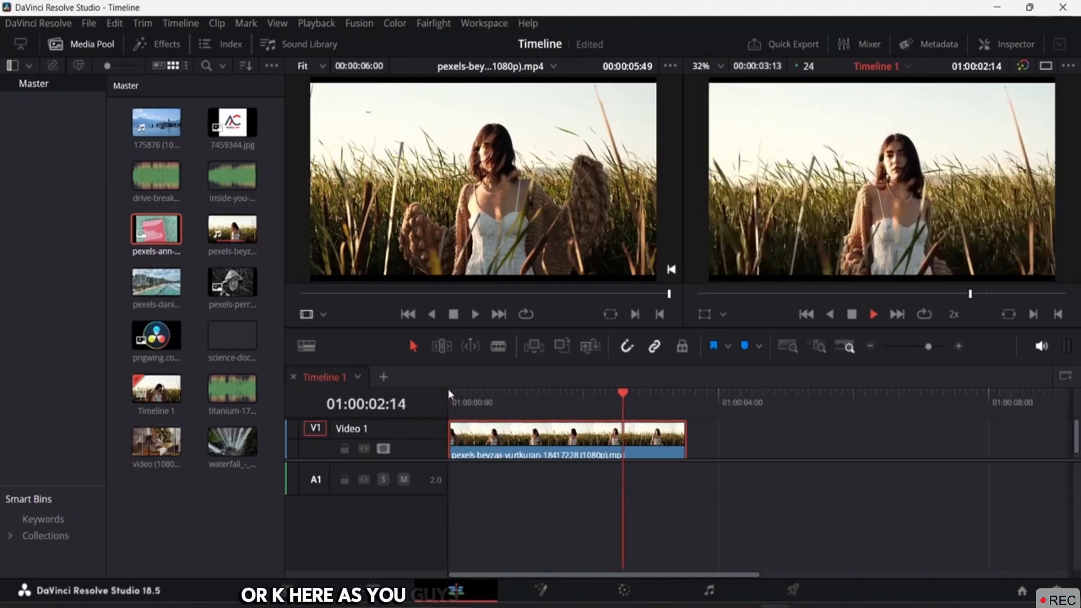
pyautogui.press('k')
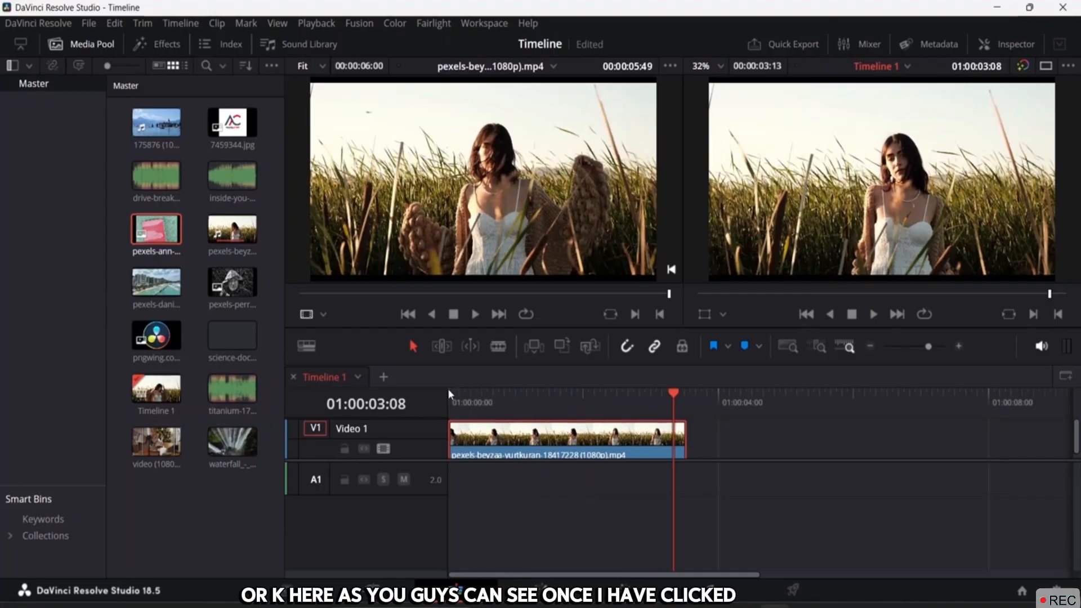
pyautogui.press('Home')
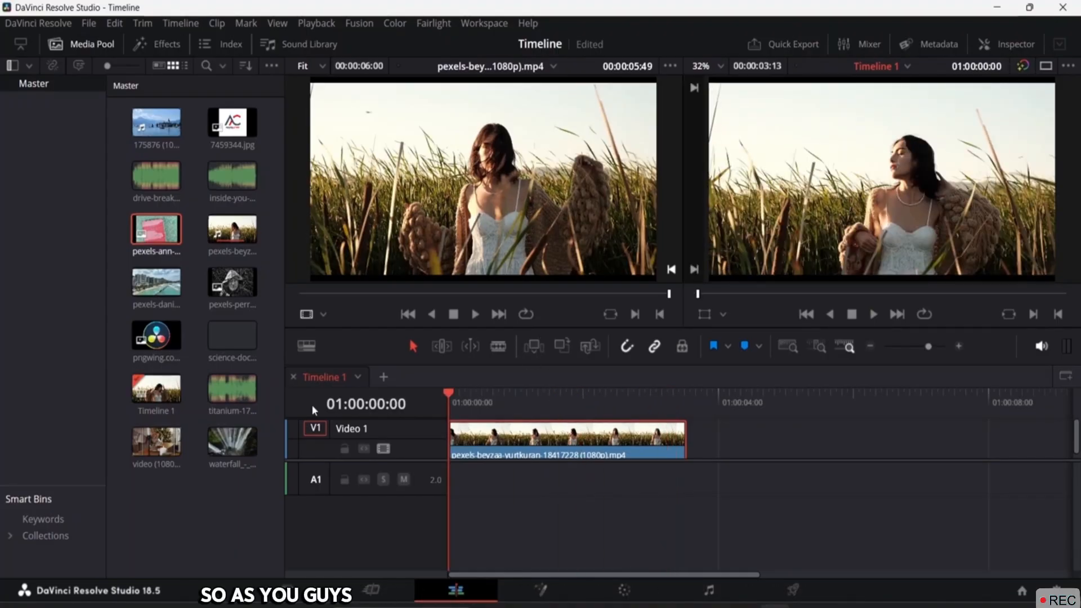
pyautogui.press('space')
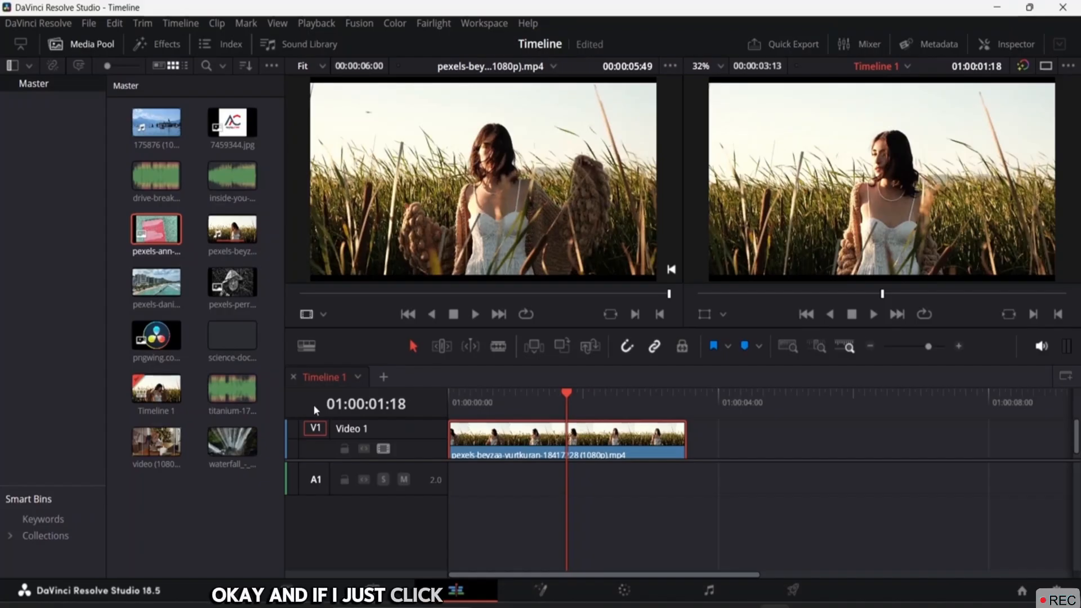
pyautogui.press('j')
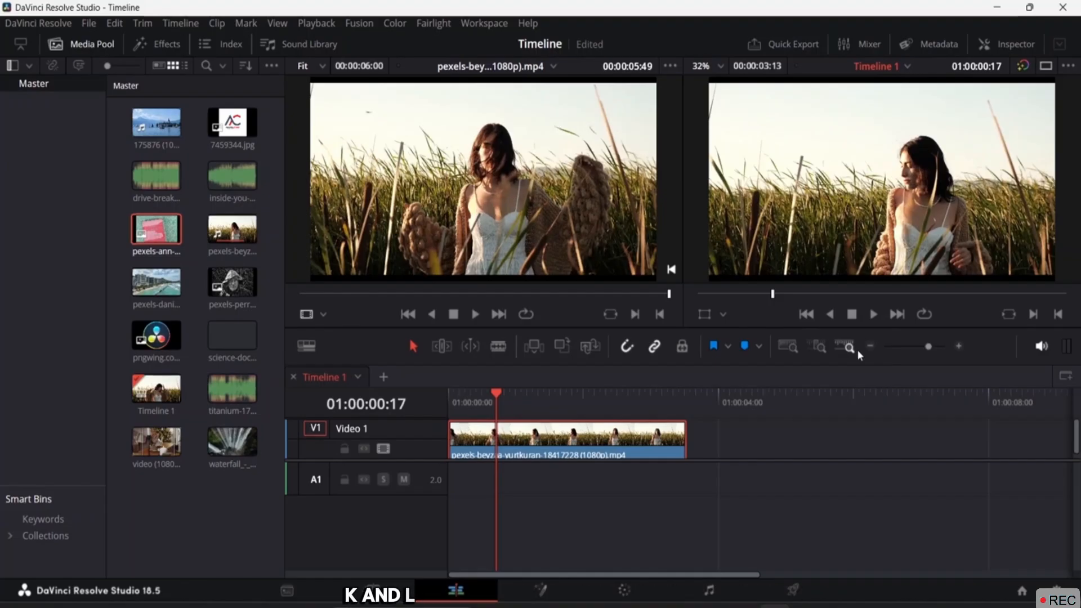
pyautogui.press('l')
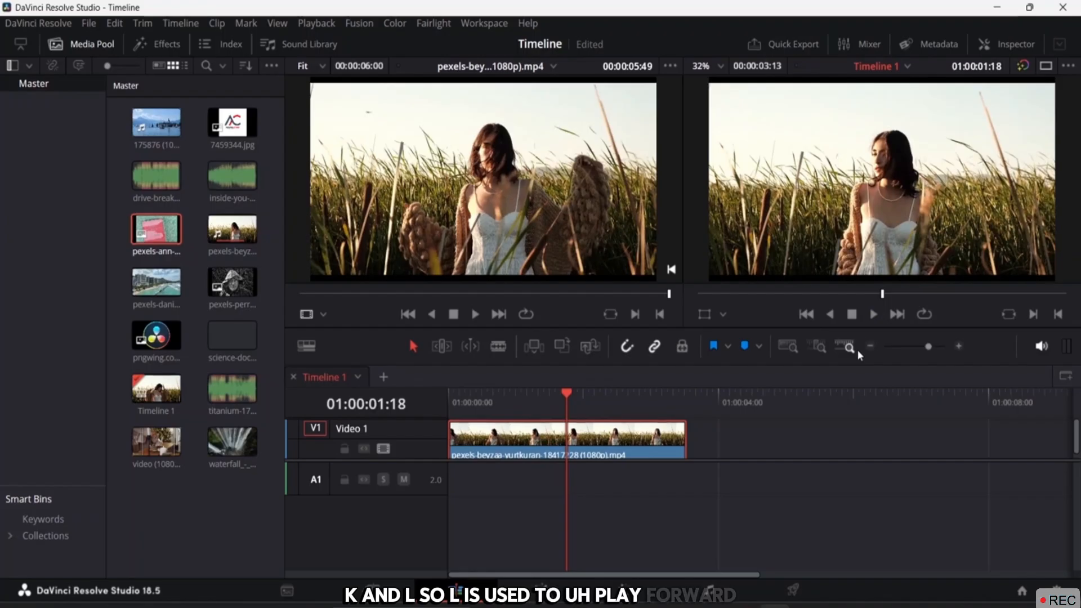
pyautogui.press('j')
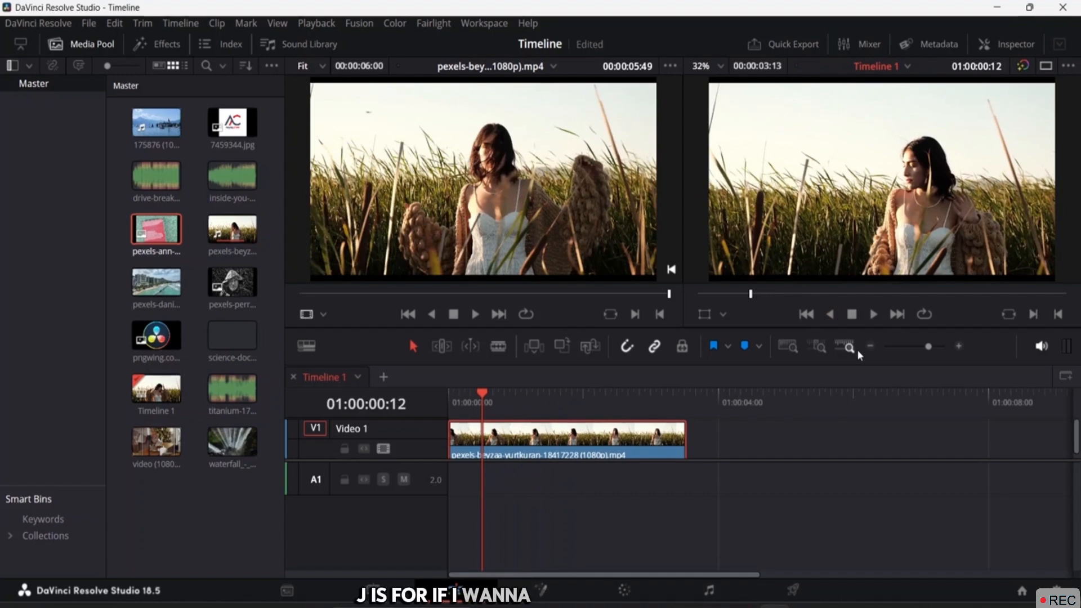
pyautogui.press('l')
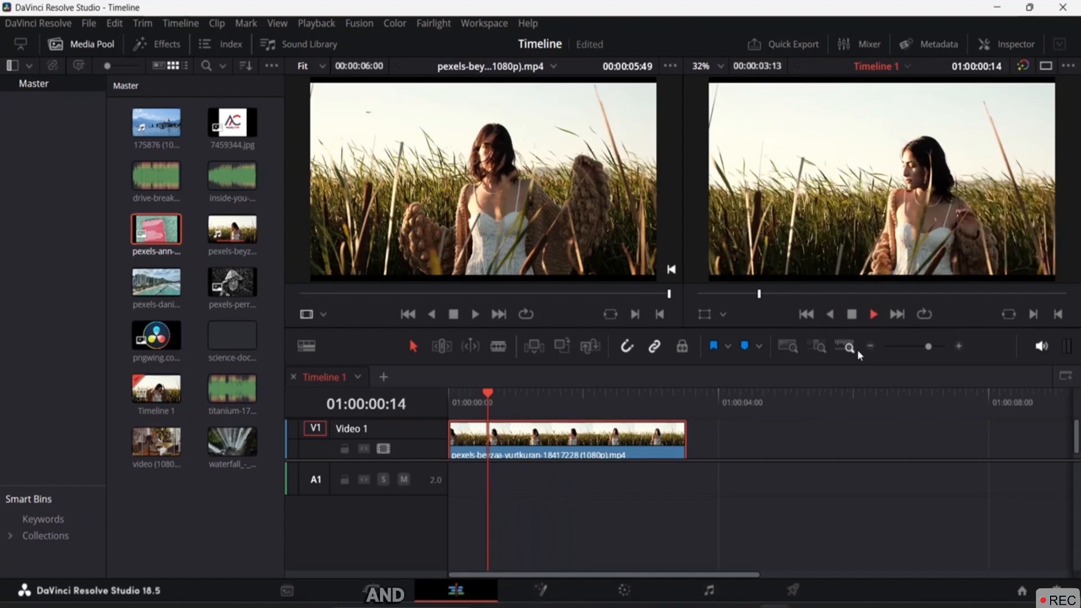
pyautogui.press('k')
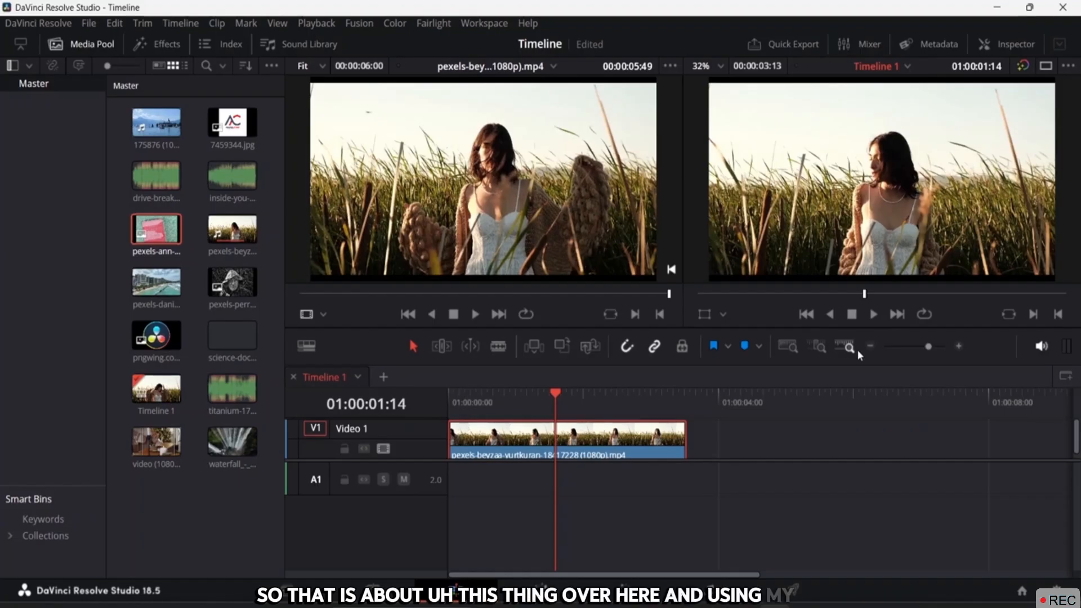
pyautogui.press('space')
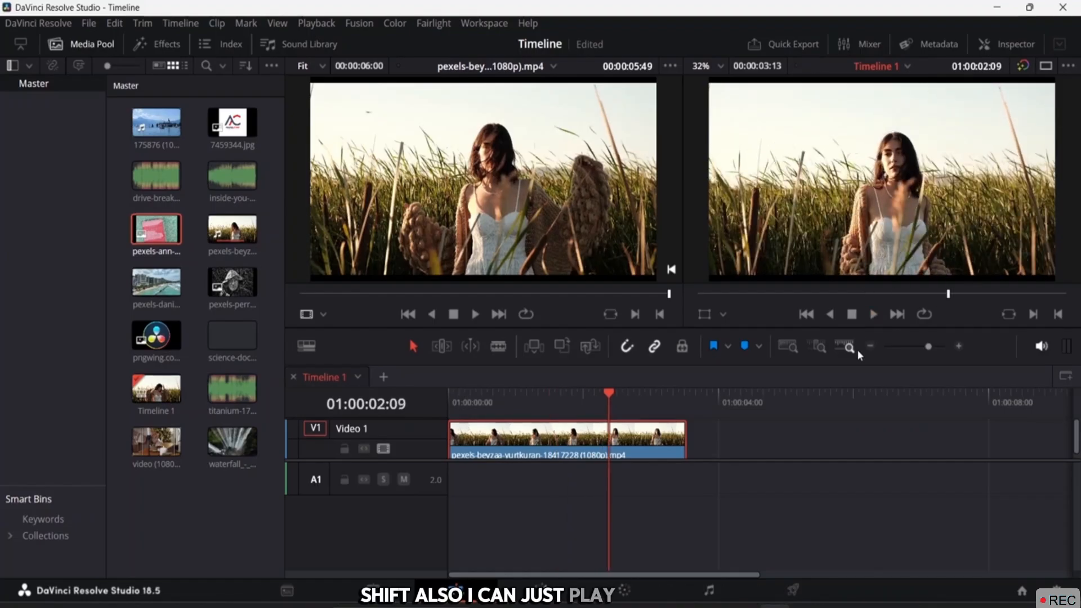
pyautogui.press('space')
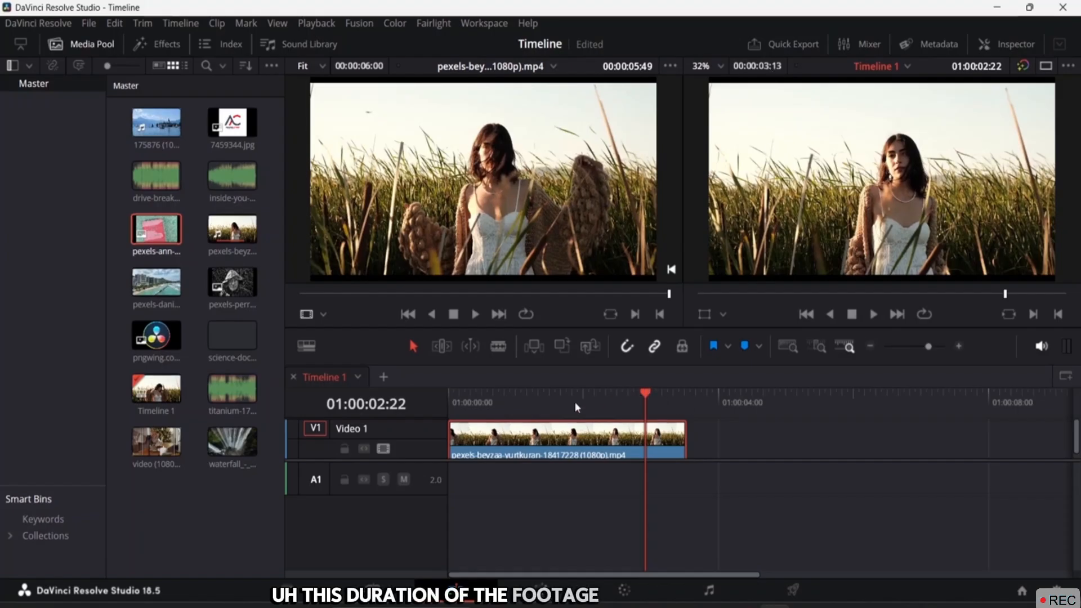
# Play the trimmed 00:00:03:13 timeline clip and the full 00:00:06:00 source clip to compare lengths
pyautogui.moveTo(646, 393); pyautogui.dragTo(428, 388)
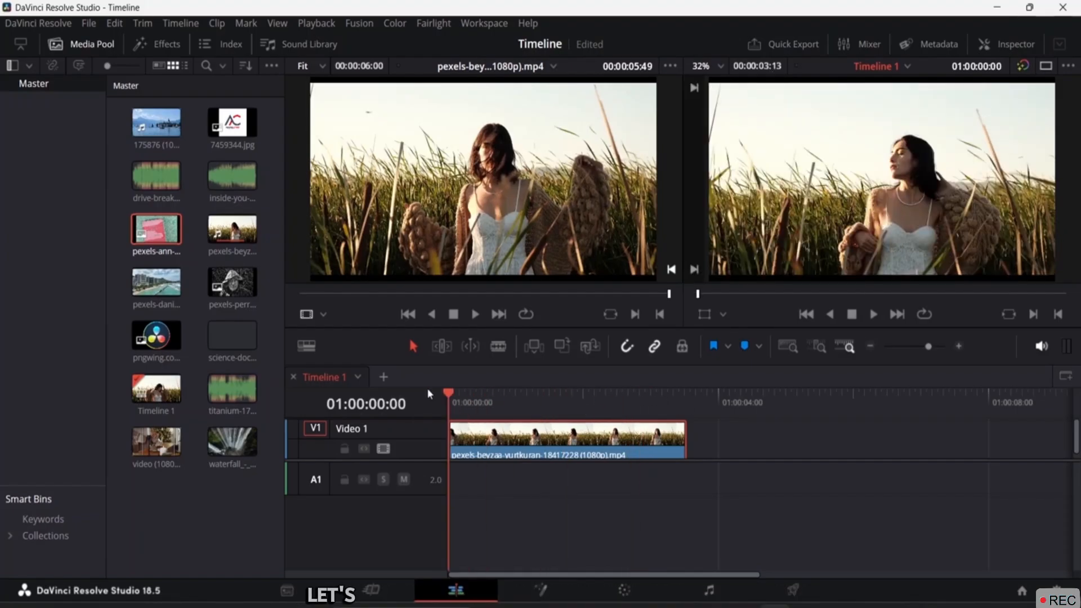
pyautogui.press('space')
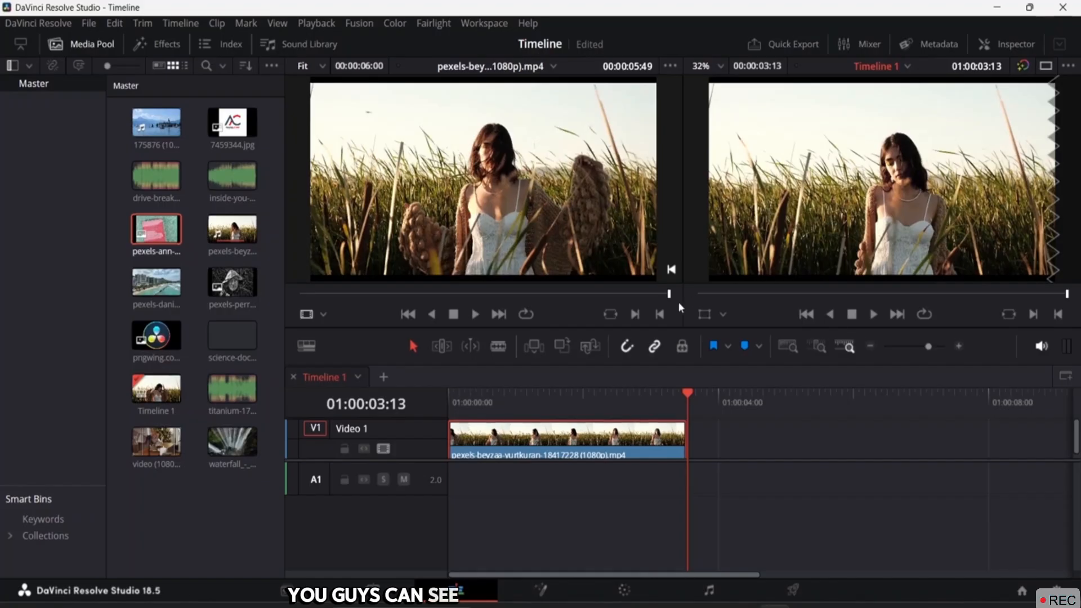
pyautogui.moveTo(669, 294); pyautogui.dragTo(280, 289)
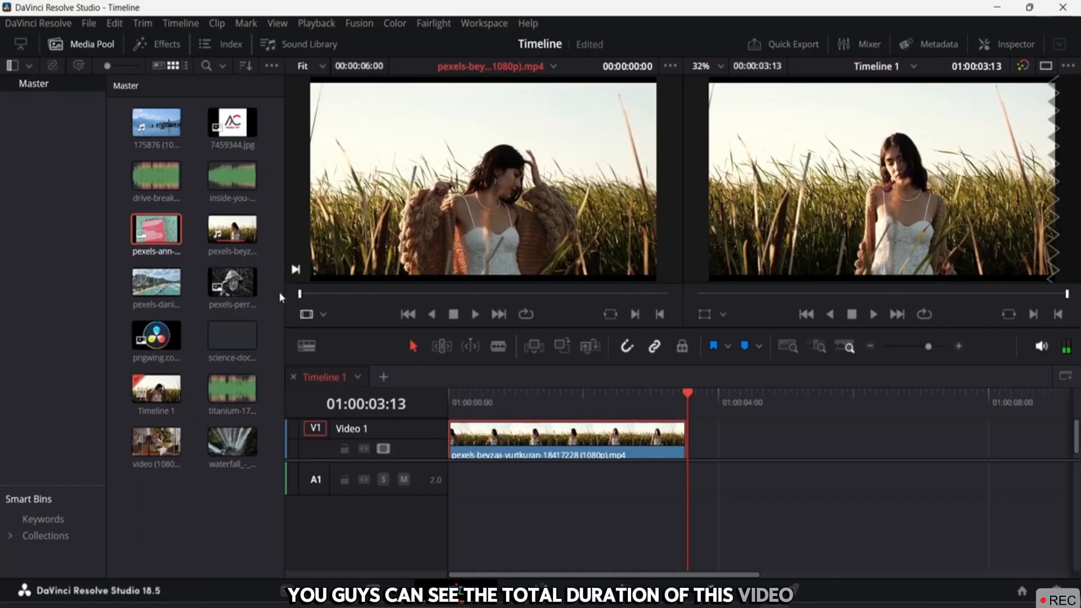
pyautogui.press('space')
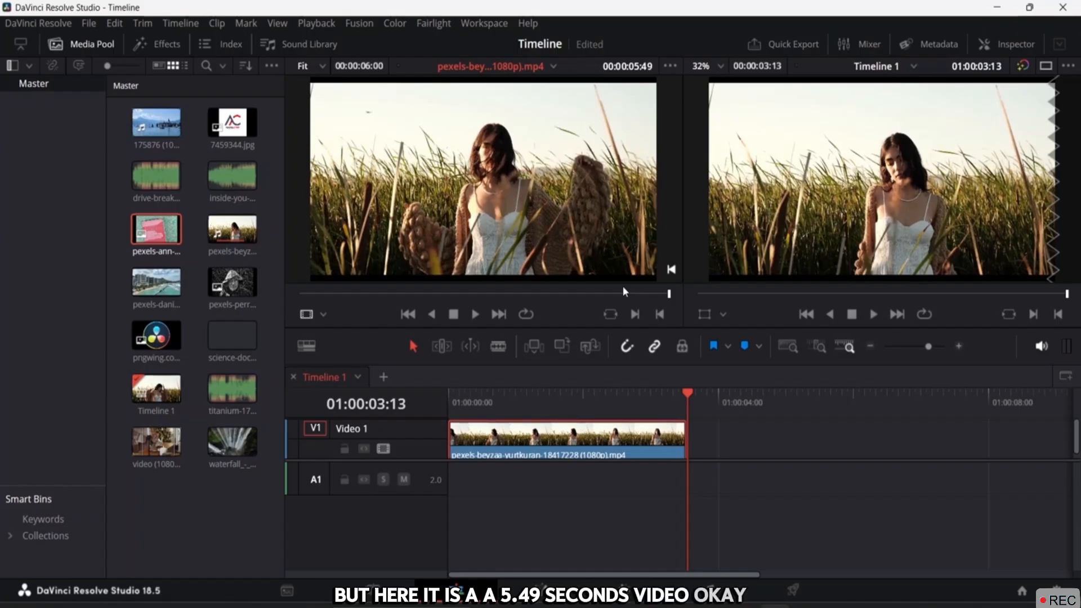
pyautogui.click(450, 403)
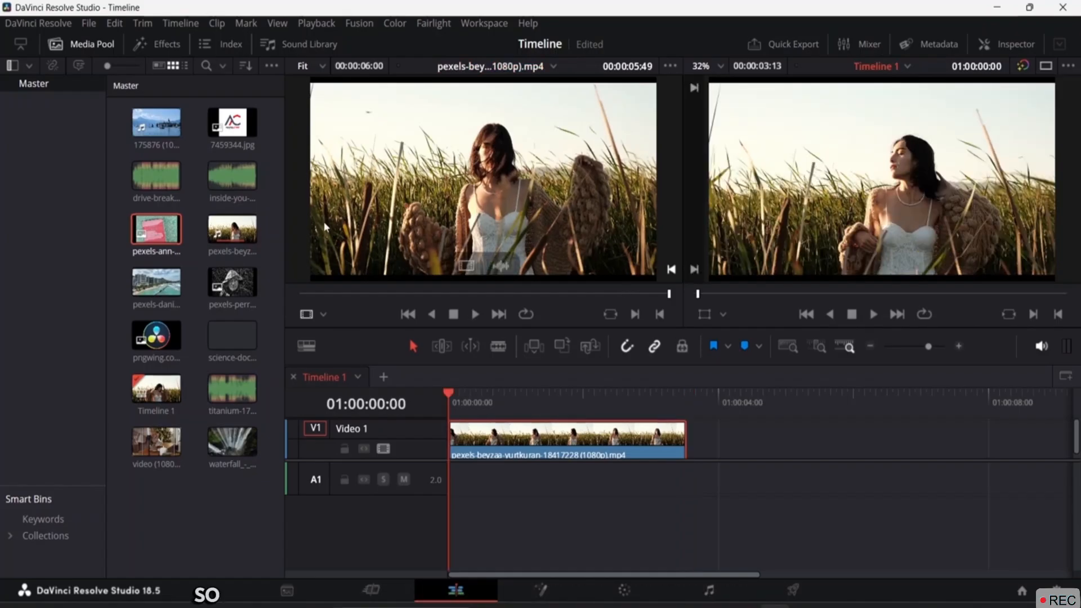
# Place the pexels-daniel-torobekov-16880188 beach clip after the grass clip and zoom out to show it fully
pyautogui.click(152, 286)
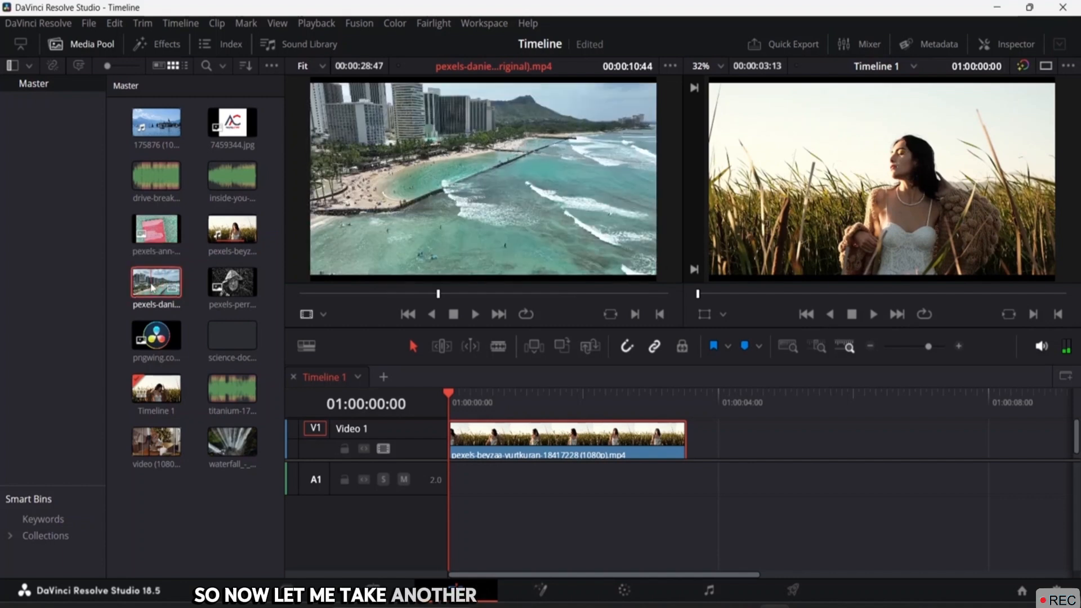
pyautogui.moveTo(152, 286); pyautogui.dragTo(692, 480)
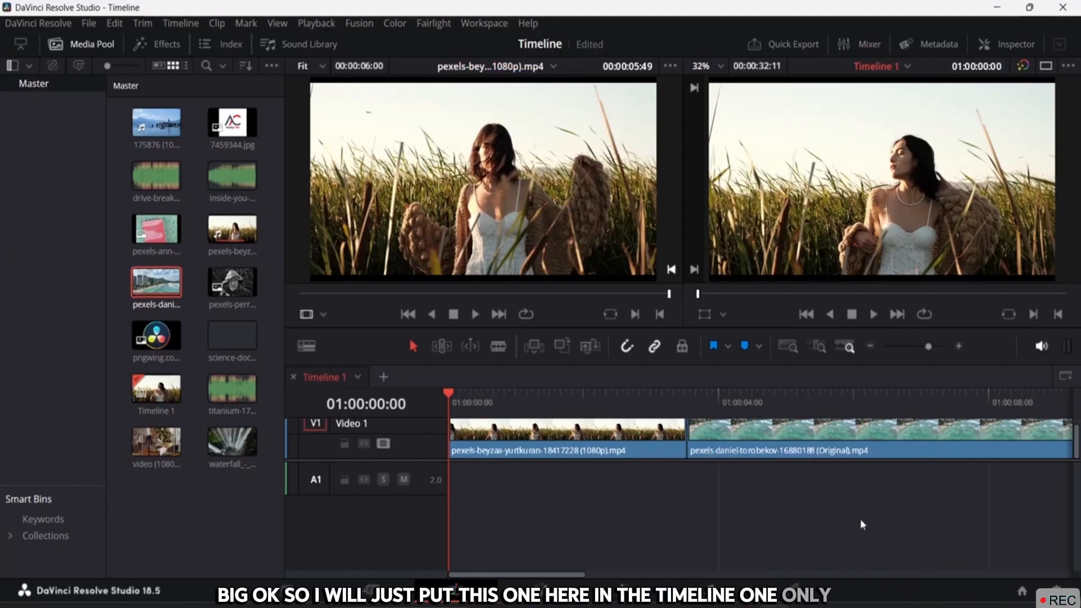
pyautogui.press('-')
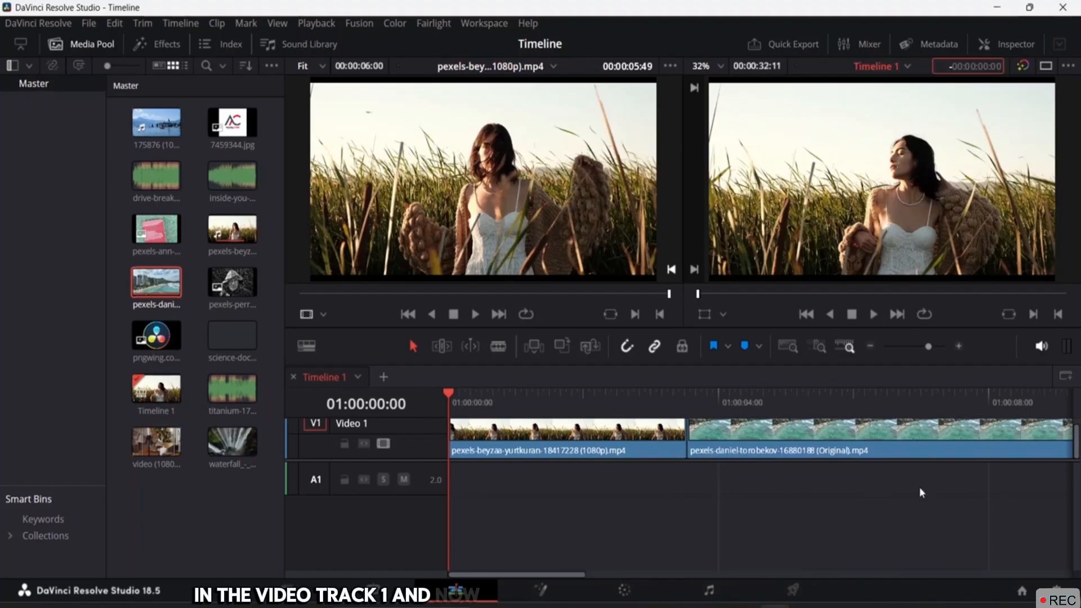
pyautogui.click(681, 503)
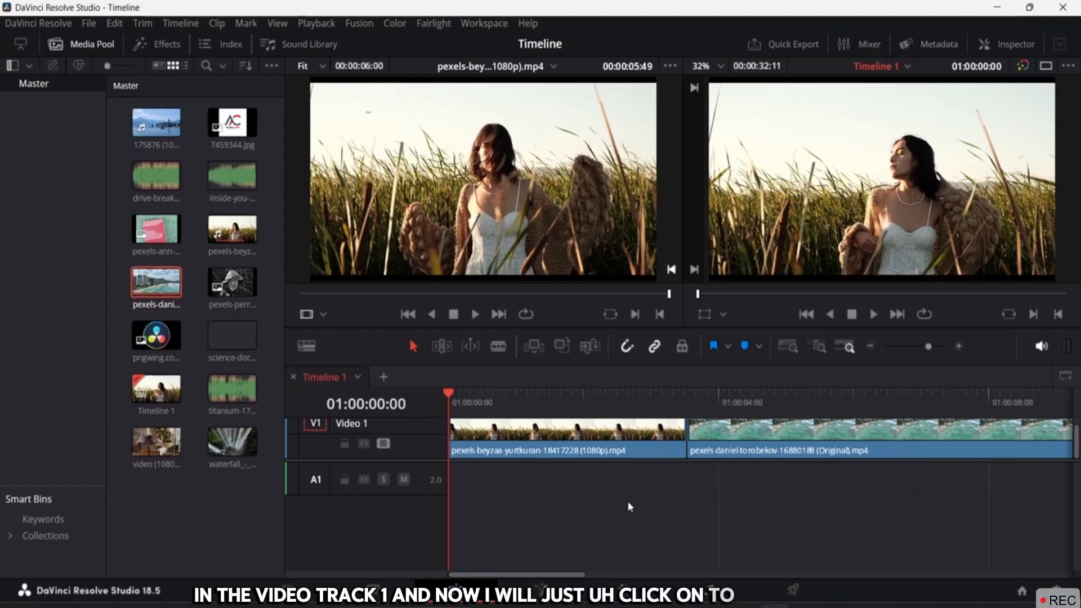
pyautogui.hotkey('ctrl', '-')
pyautogui.hotkey('ctrl', '-')
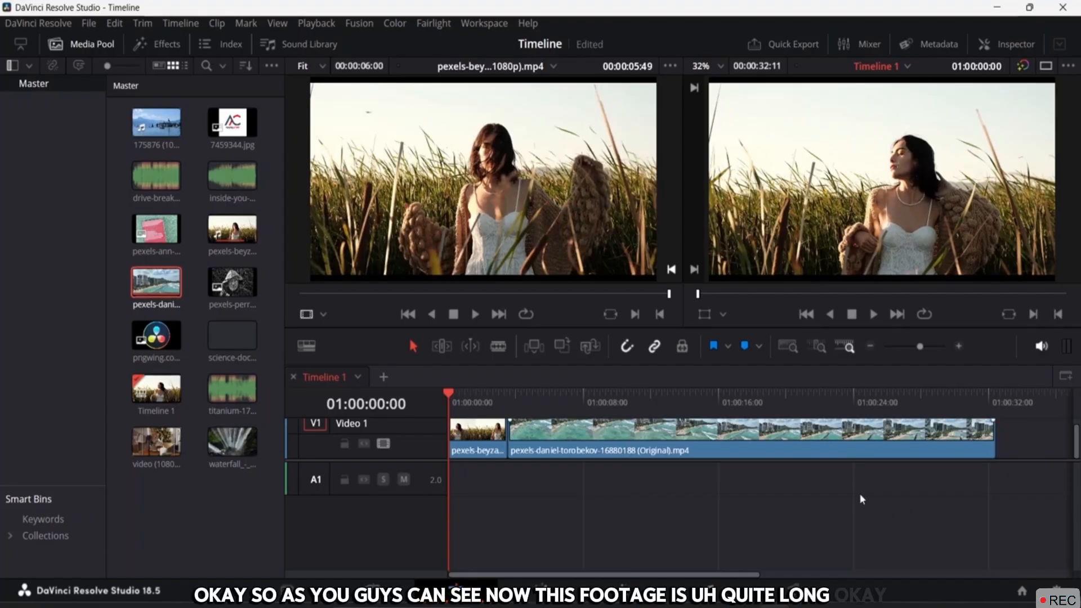
pyautogui.click(560, 450)
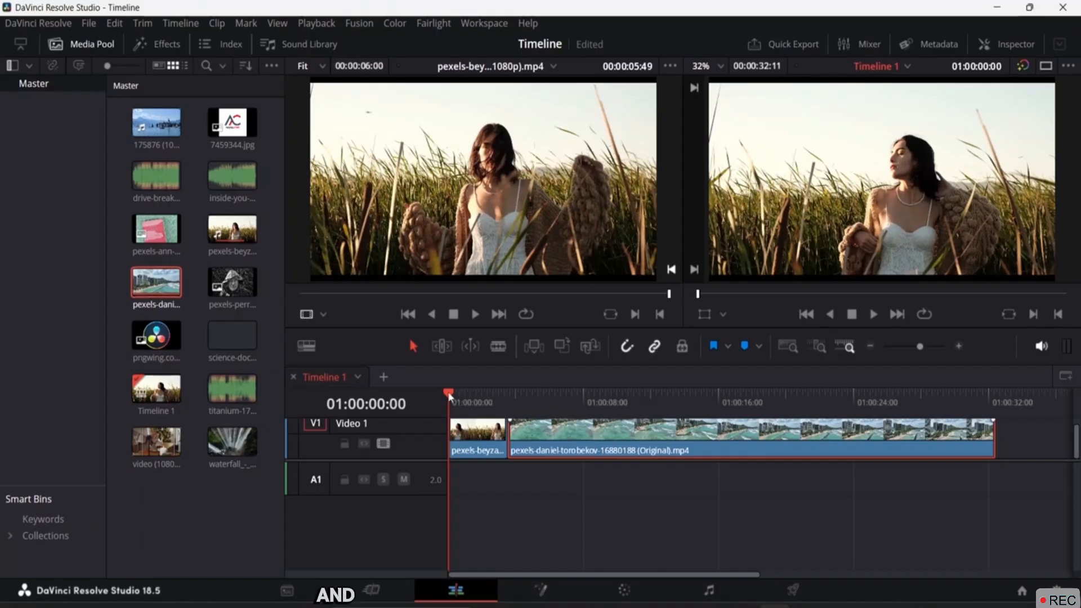
pyautogui.moveTo(448, 393); pyautogui.dragTo(603, 402)
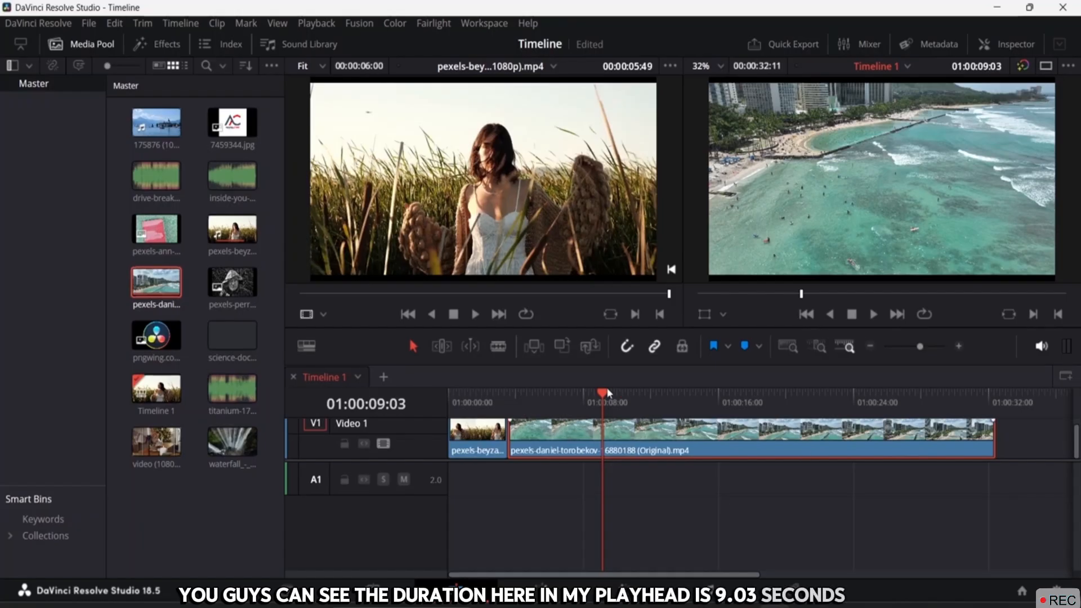
pyautogui.moveTo(607, 387); pyautogui.dragTo(410, 415)
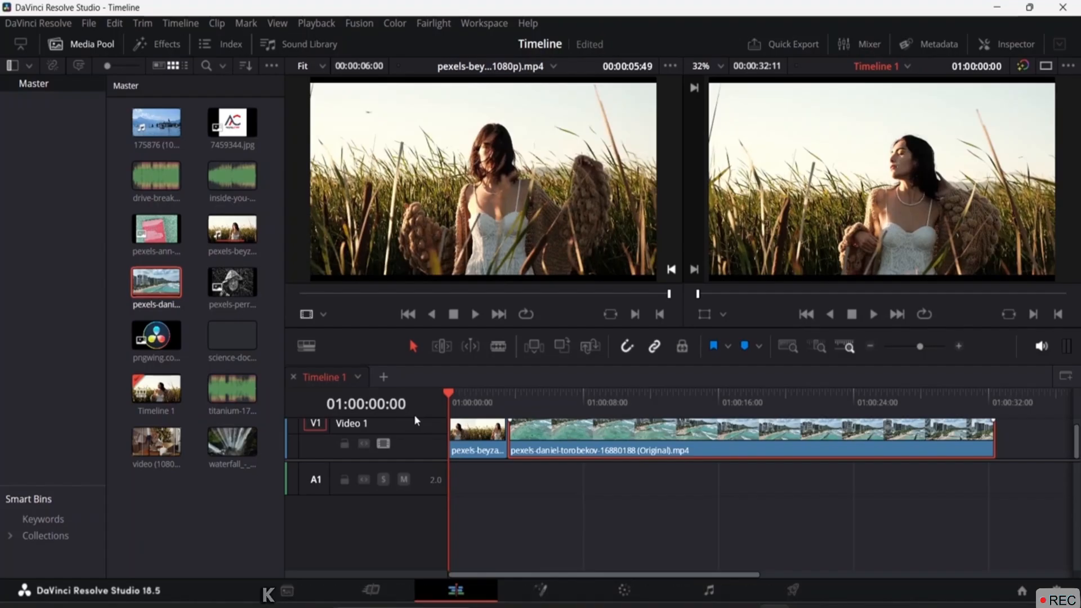
pyautogui.press('l')
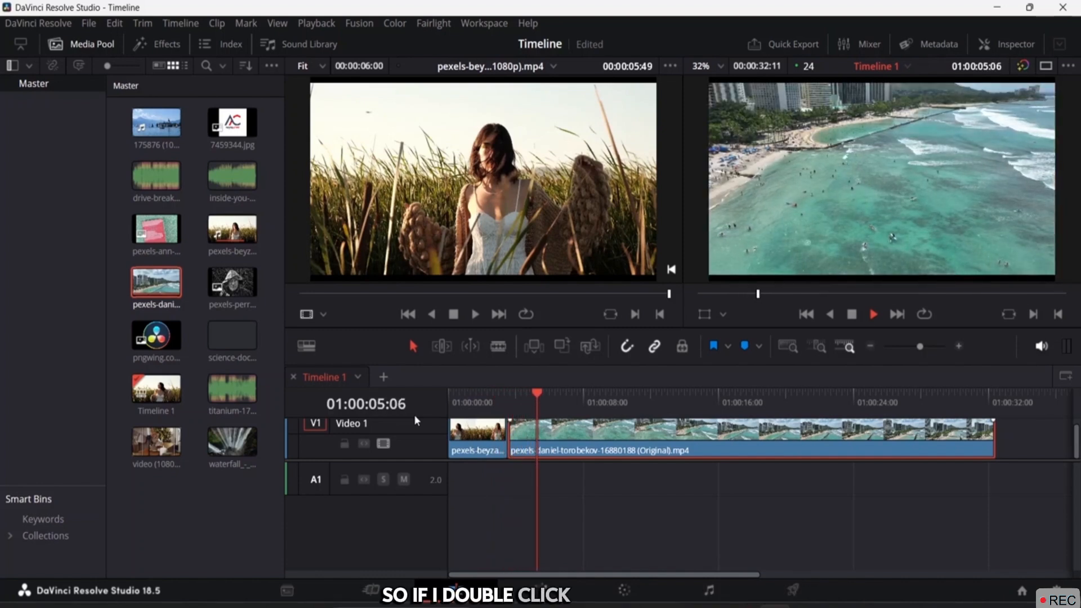
pyautogui.press('l')
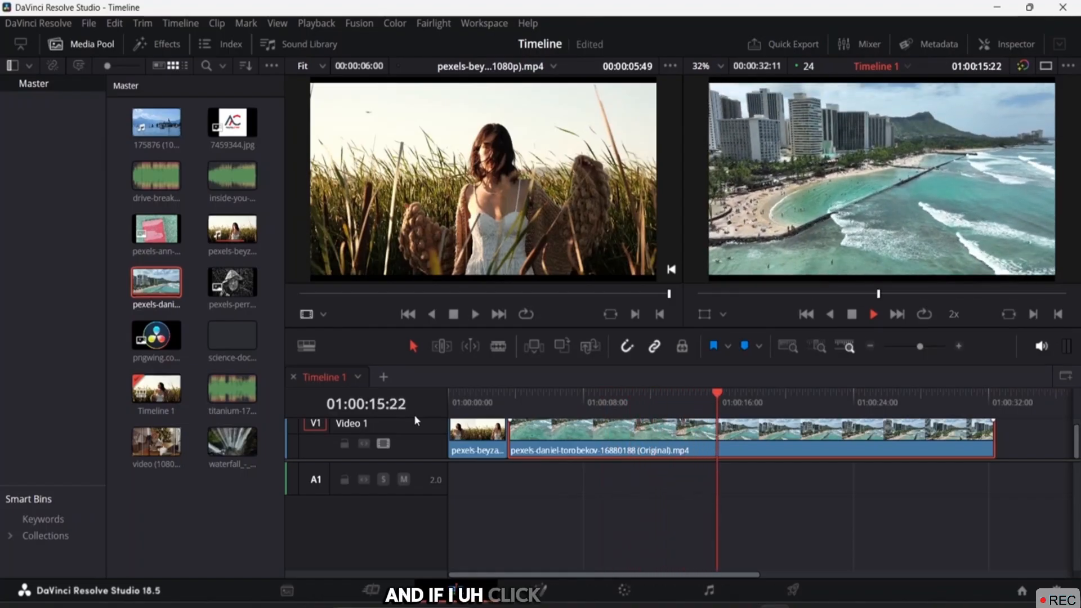
pyautogui.press('l')
pyautogui.press('k')
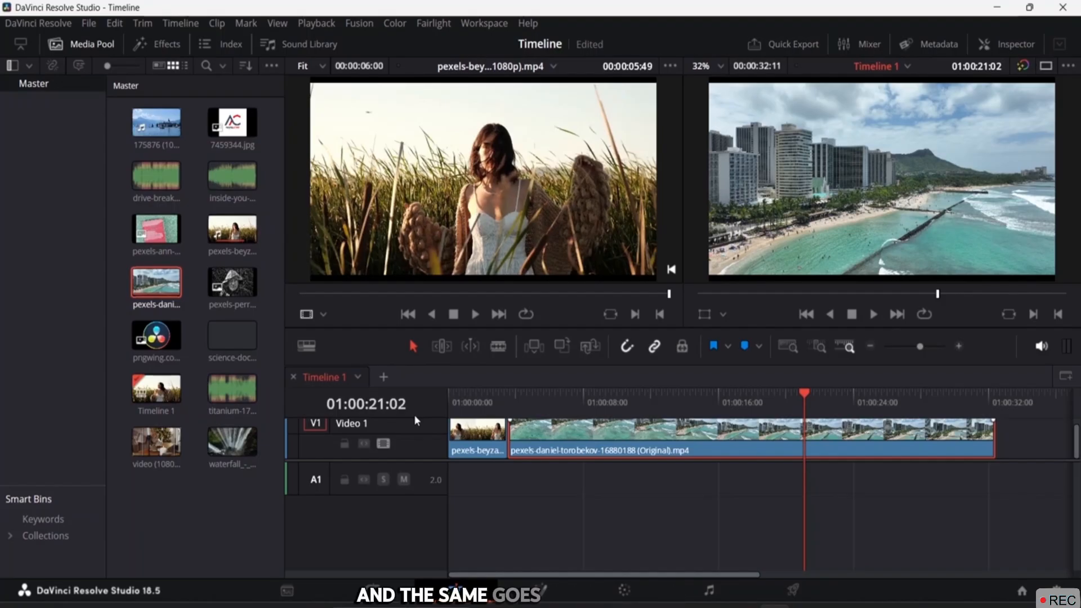
pyautogui.press('j')
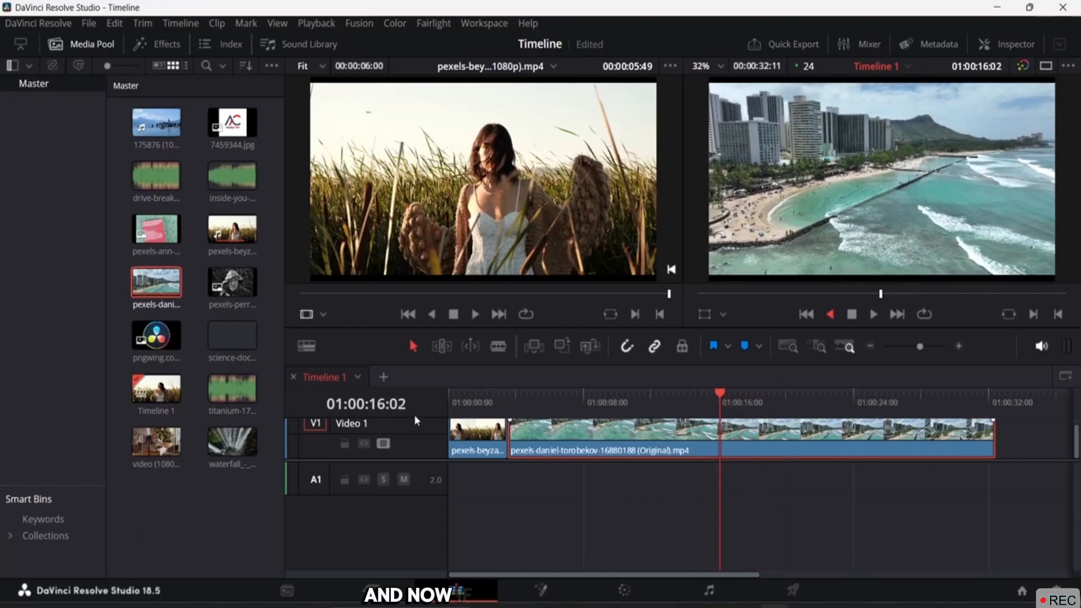
pyautogui.press('j')
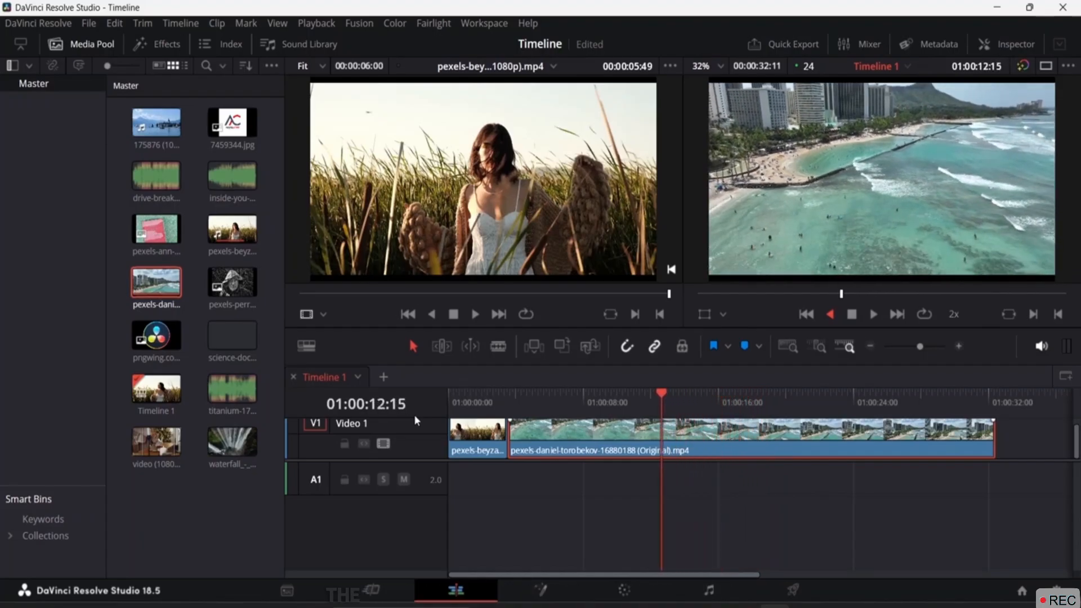
pyautogui.press('j')
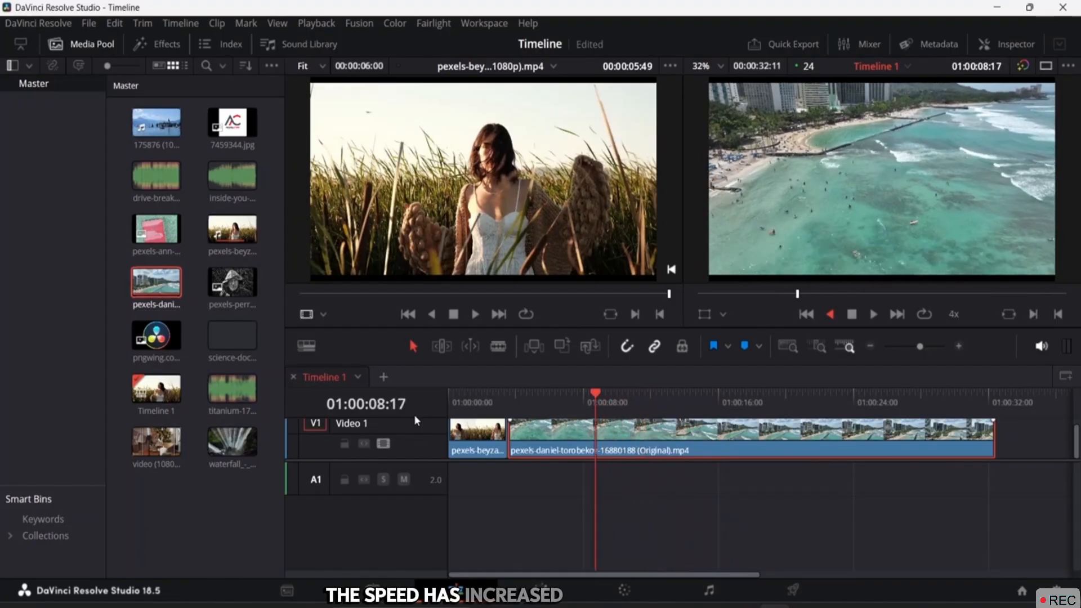
pyautogui.press('k')
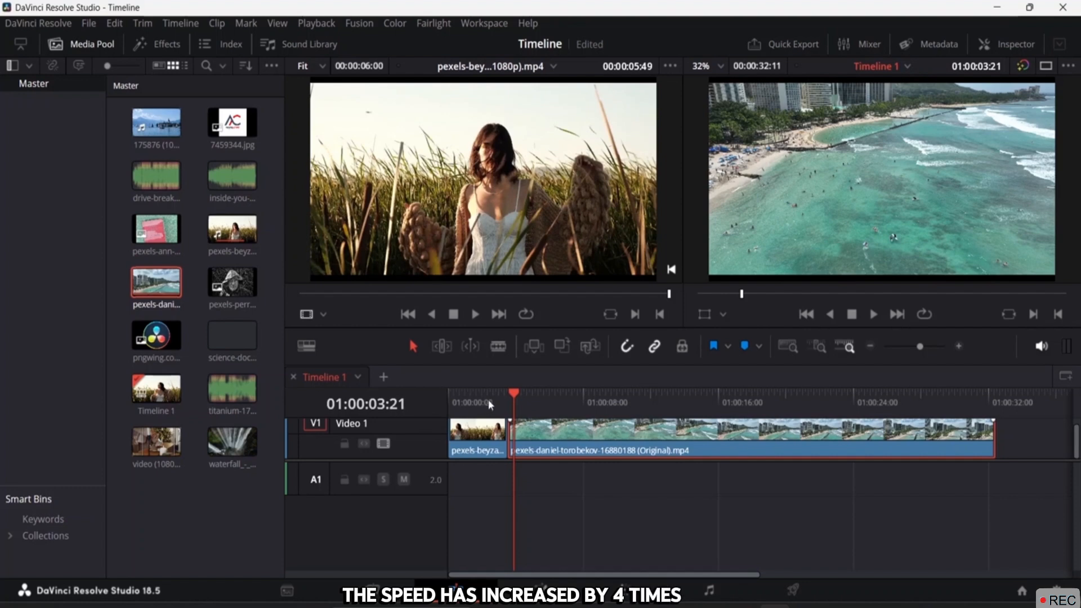
pyautogui.moveTo(514, 394); pyautogui.dragTo(436, 391)
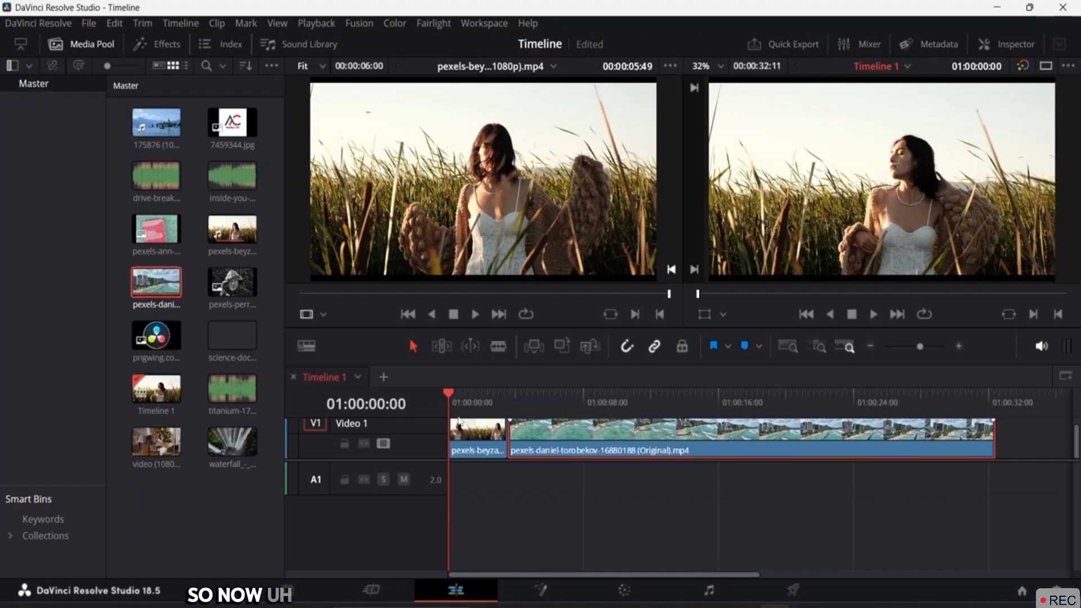
# Move the playhead into the grass clip and step forward frame by frame to 01:00:03:00
pyautogui.moveTo(452, 390); pyautogui.dragTo(477, 394)
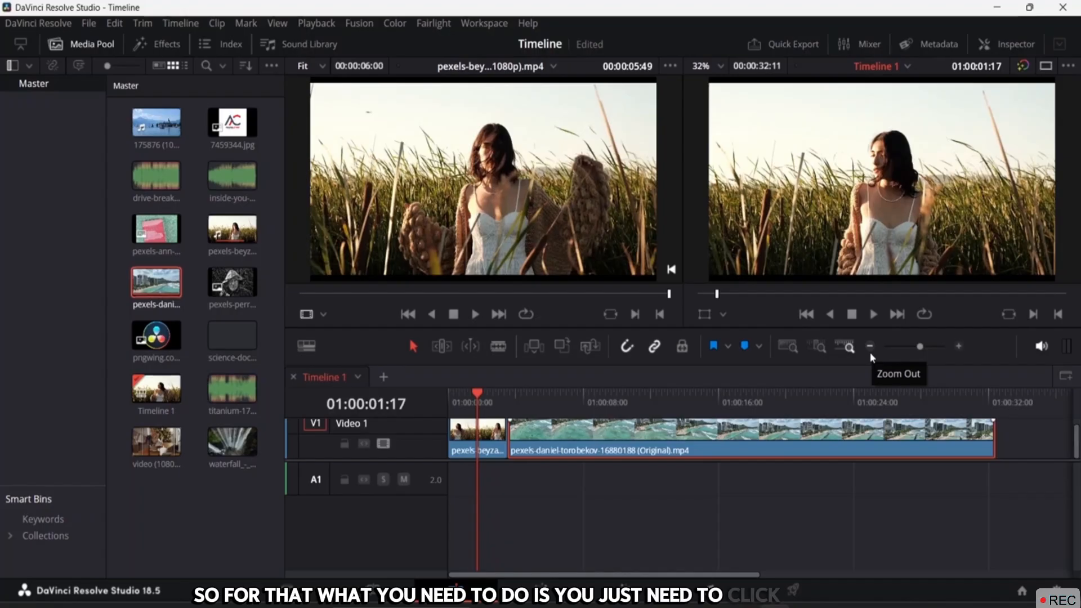
pyautogui.press('Right')
pyautogui.press('Right')
pyautogui.press('Right')
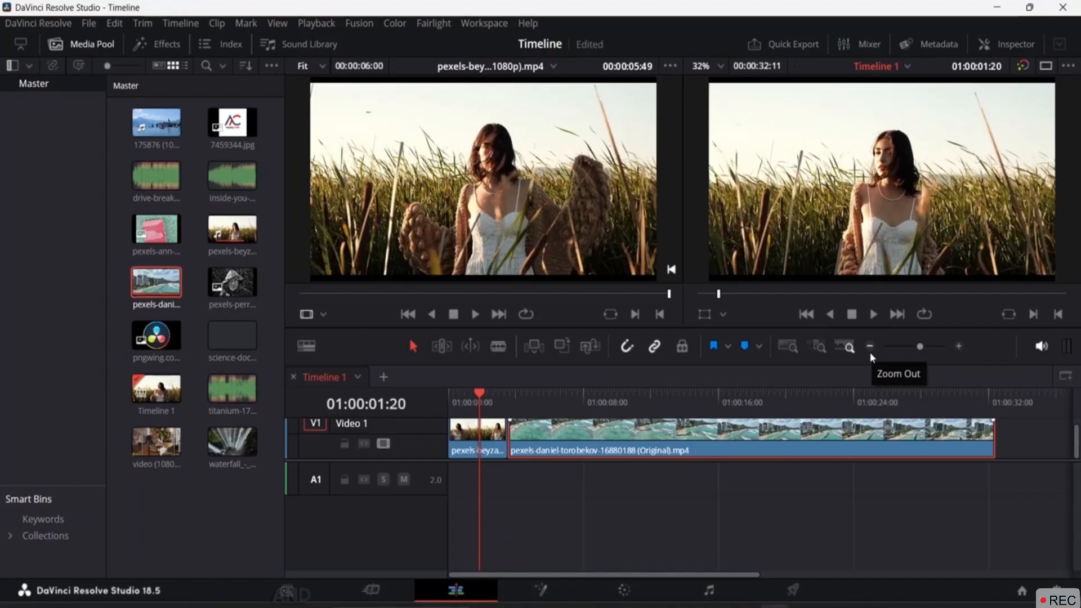
pyautogui.press('Right')
pyautogui.press('Right')
pyautogui.press('Right')
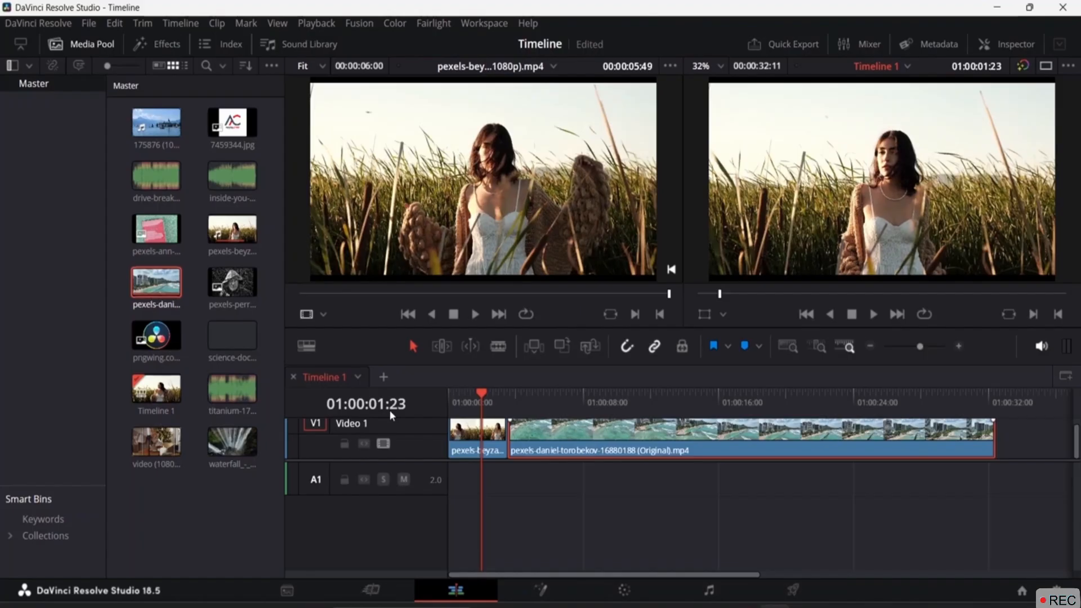
pyautogui.hotkey('k', 'l')
pyautogui.hotkey('k', 'l')
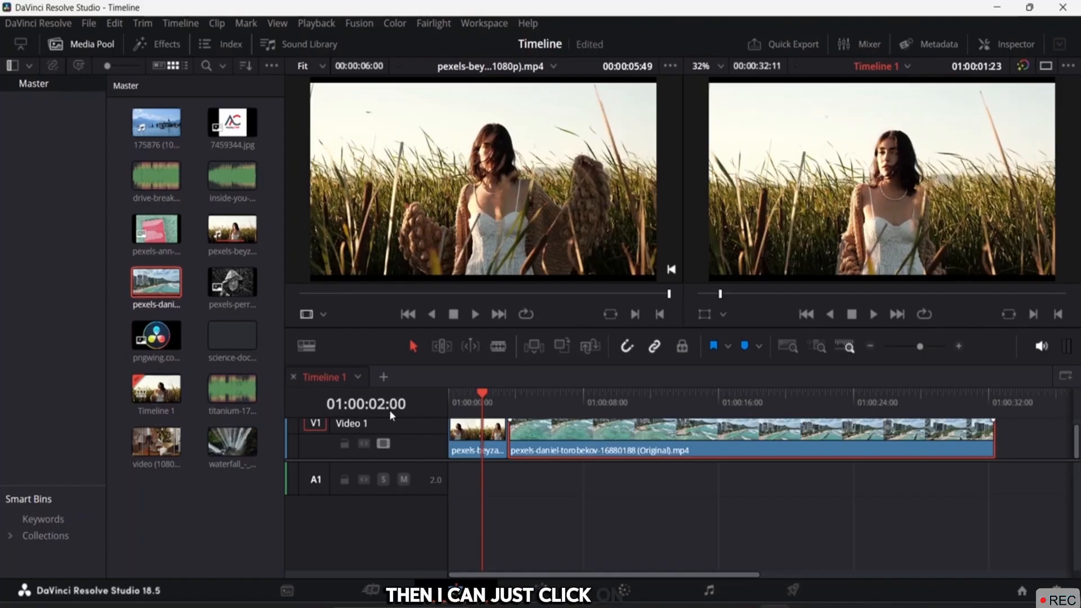
pyautogui.hotkey('k', 'l')
pyautogui.hotkey('k', 'l')
pyautogui.hotkey('k', 'l')
pyautogui.hotkey('k', 'l')
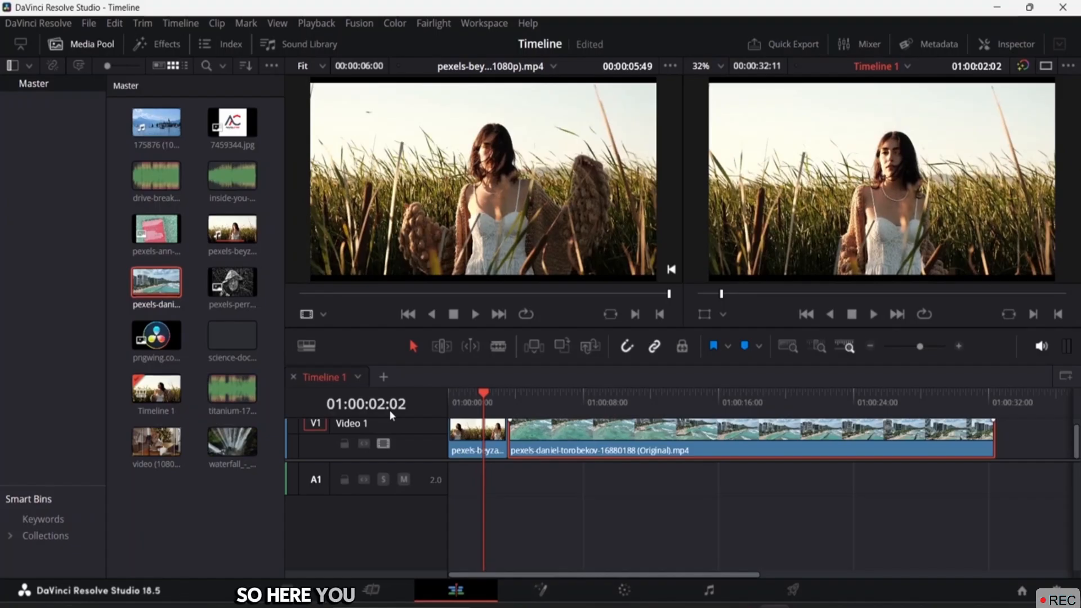
pyautogui.hotkey('k', 'l')
pyautogui.hotkey('k', 'l')
pyautogui.hotkey('k', 'l')
pyautogui.hotkey('k', 'l')
pyautogui.hotkey('k', 'l')
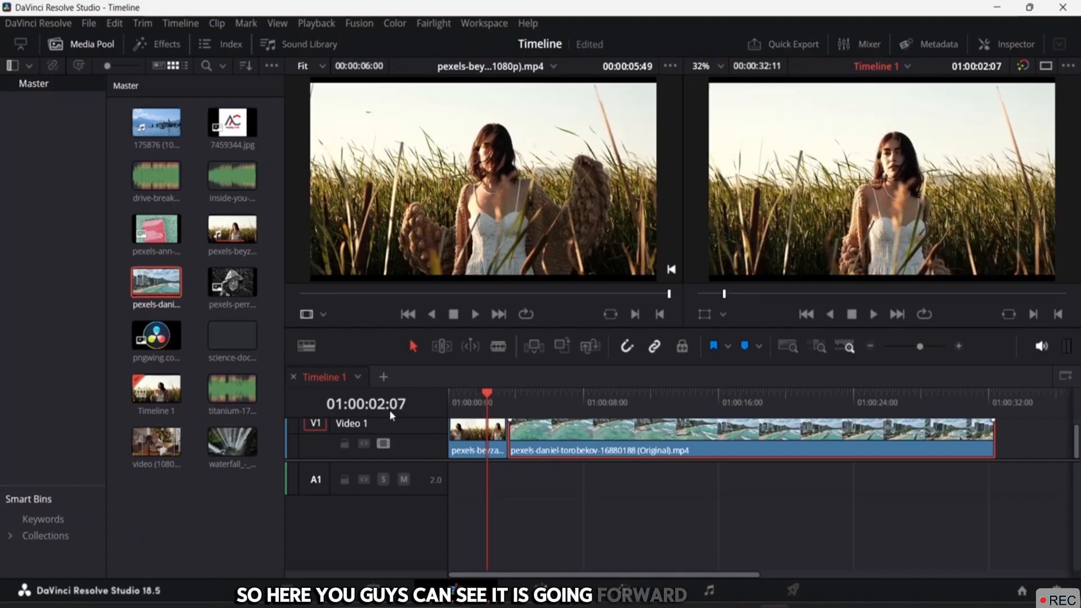
pyautogui.hotkey('k', 'l')
pyautogui.hotkey('k', 'l')
pyautogui.hotkey('k', 'l')
pyautogui.hotkey('k', 'l')
pyautogui.hotkey('k', 'l')
pyautogui.hotkey('k', 'l')
pyautogui.hotkey('k', 'l')
pyautogui.hotkey('k', 'l')
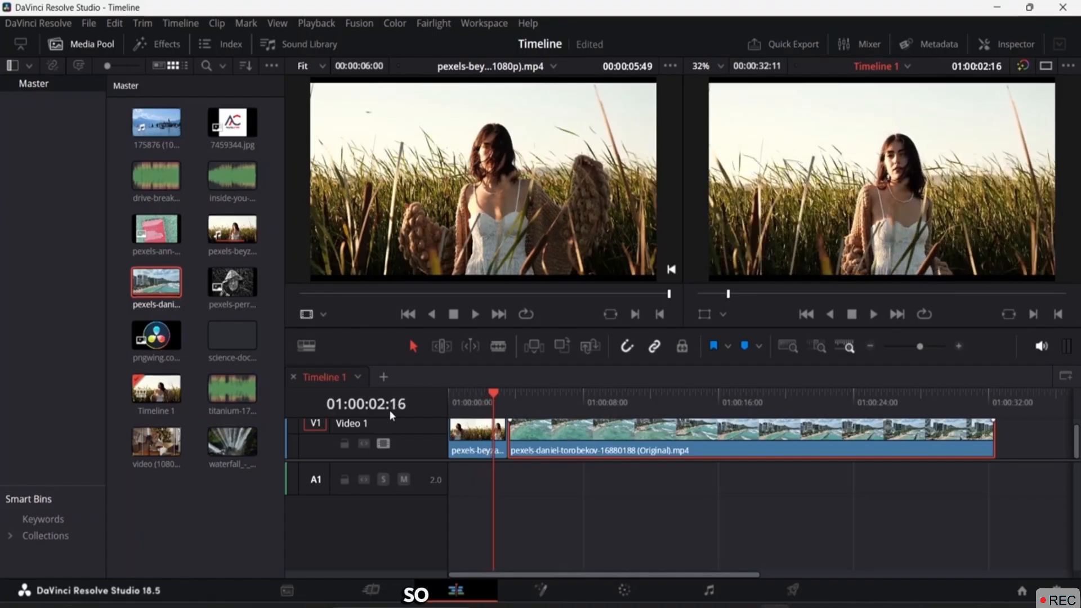
pyautogui.hotkey('k', 'l')
pyautogui.hotkey('k', 'l')
pyautogui.hotkey('k', 'l')
pyautogui.hotkey('k', 'l')
pyautogui.hotkey('k', 'l')
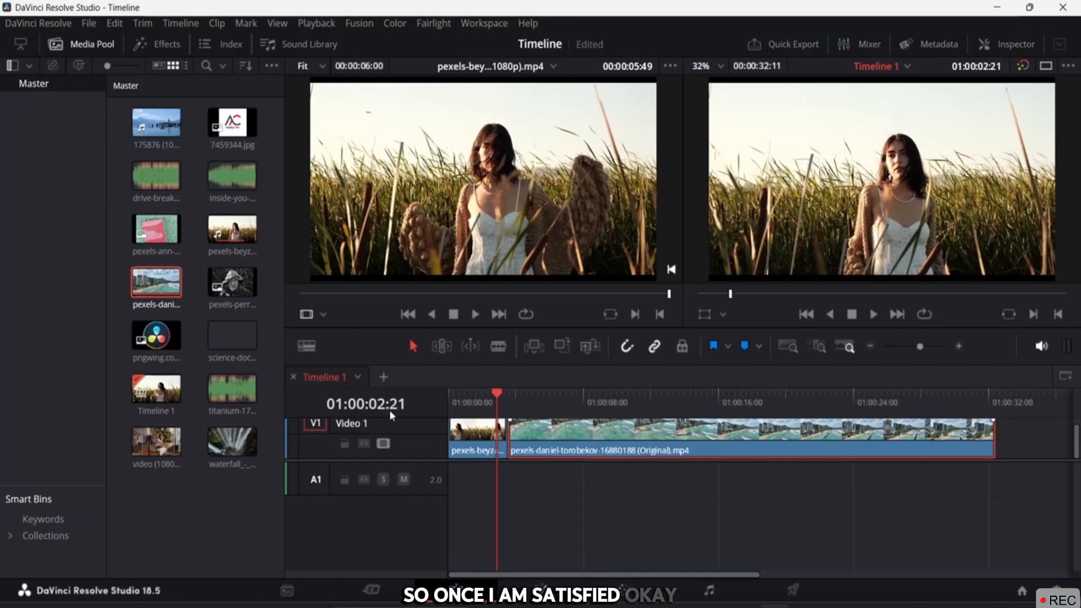
pyautogui.hotkey('k', 'l')
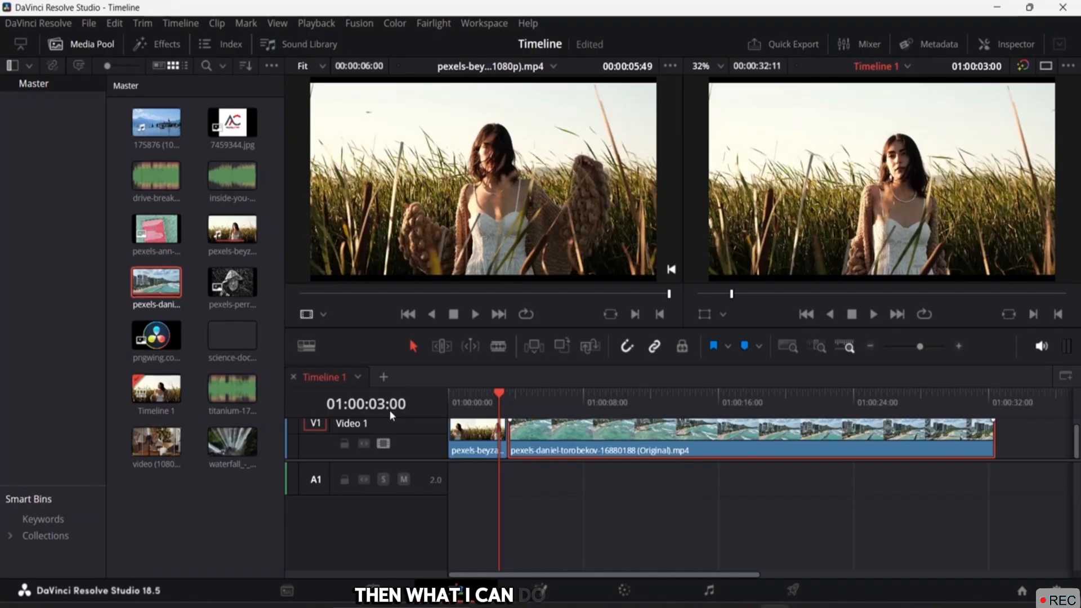
# Switch to Blade mode and cut the beach clip at 01:00:28:09
pyautogui.click(501, 348)
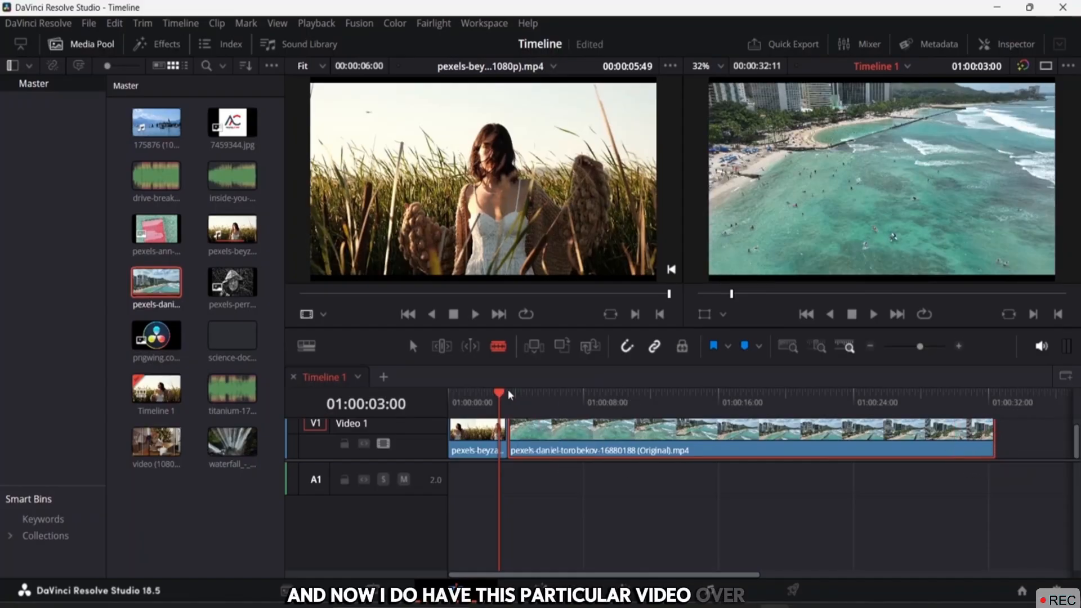
pyautogui.moveTo(499, 396); pyautogui.dragTo(929, 399)
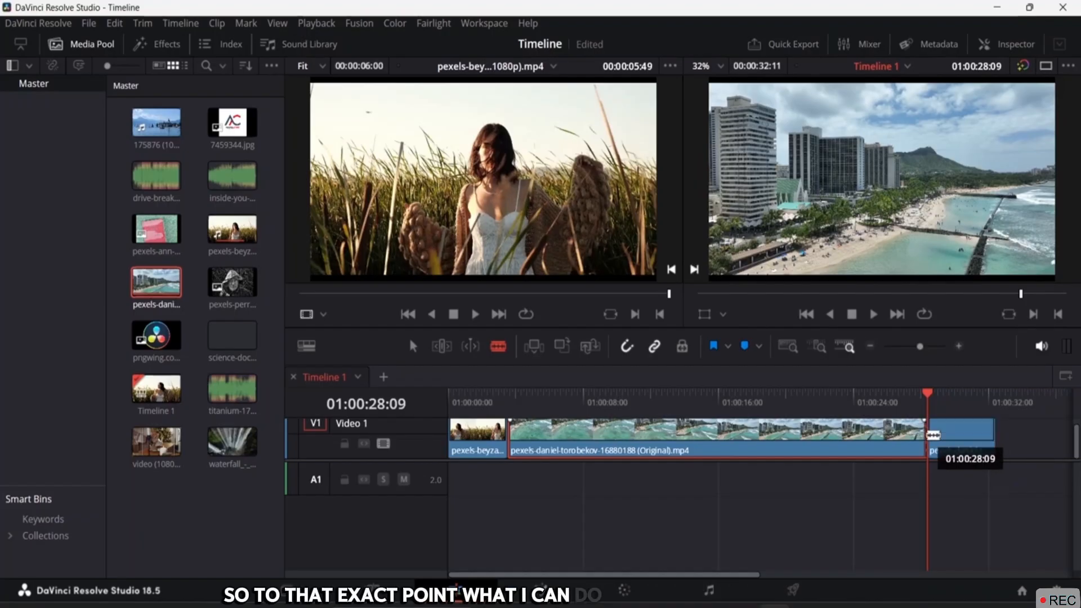
pyautogui.click(928, 435)
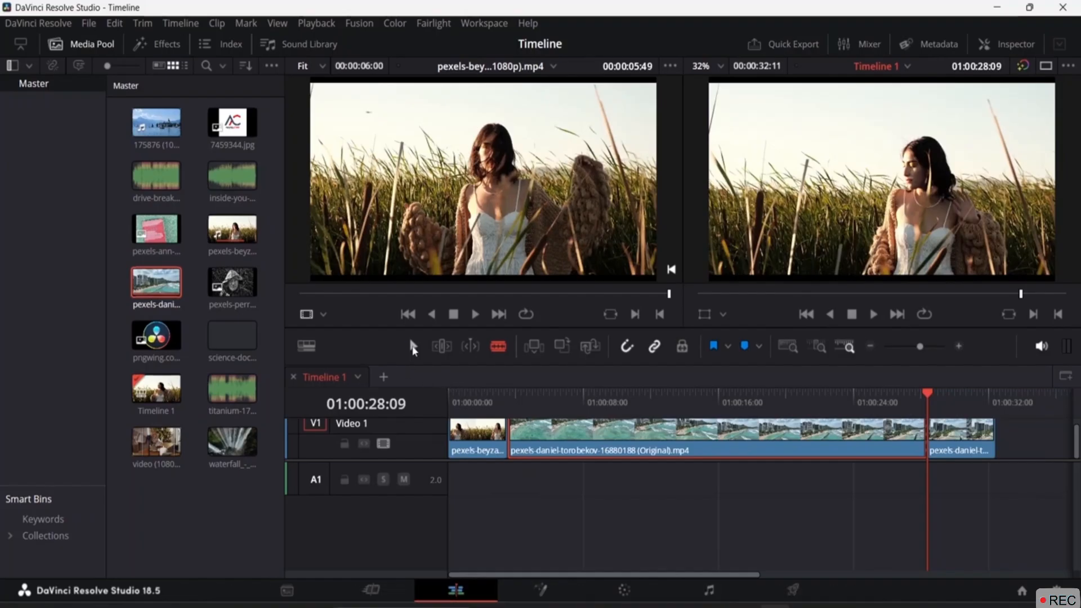
# With the Selection tool (A), select the beach clip's short tail piece and delete it
pyautogui.press('a')
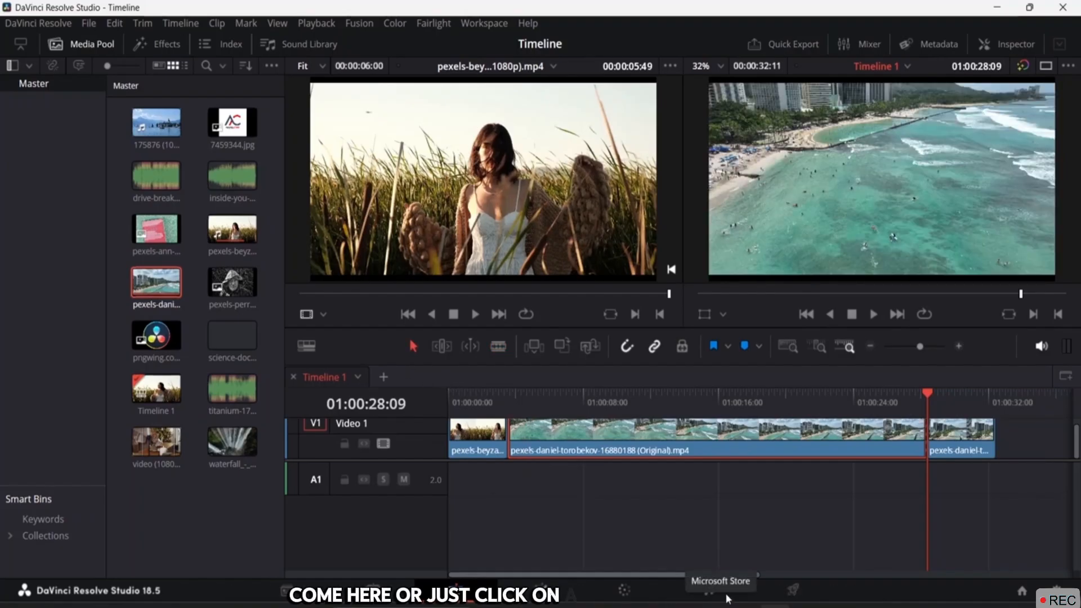
pyautogui.click(966, 443)
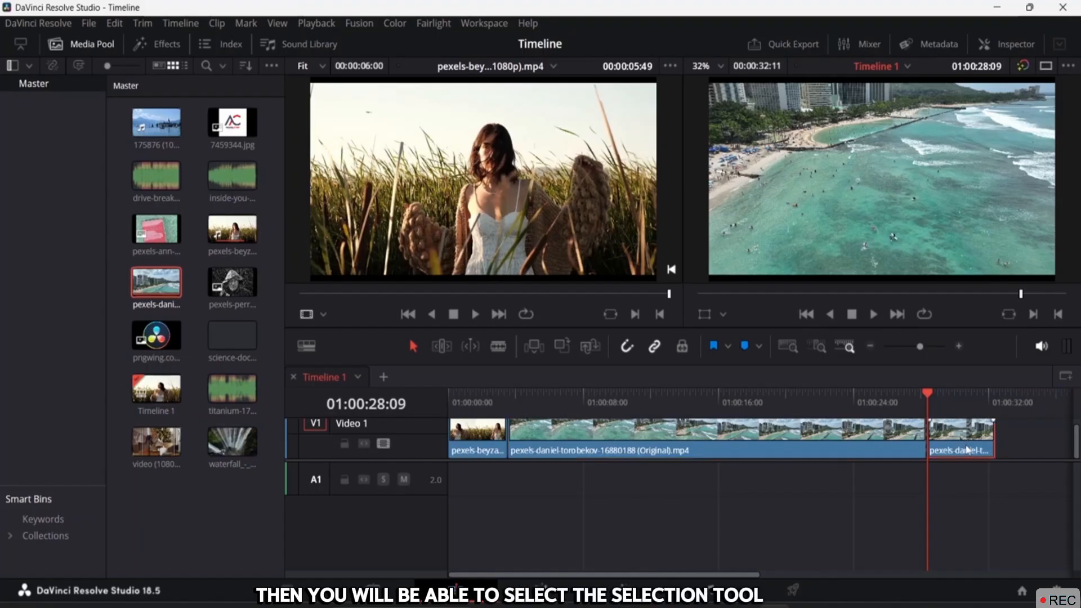
pyautogui.press('Delete')
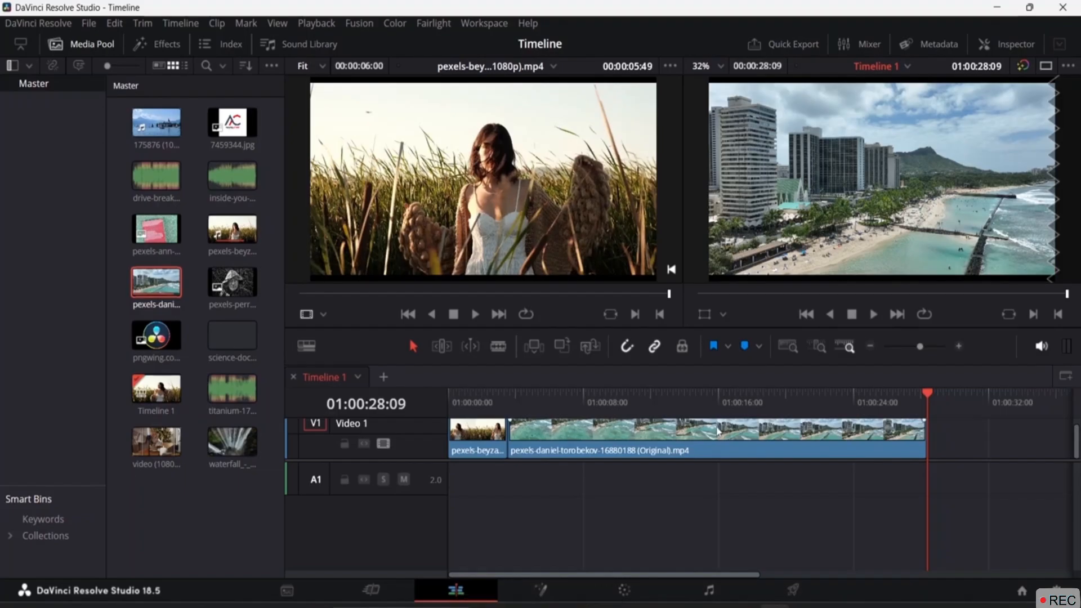
# Trim the beach clip from both ends on V1 and slide it back to the left
pyautogui.click(595, 442)
pyautogui.moveTo(602, 440); pyautogui.dragTo(643, 441)
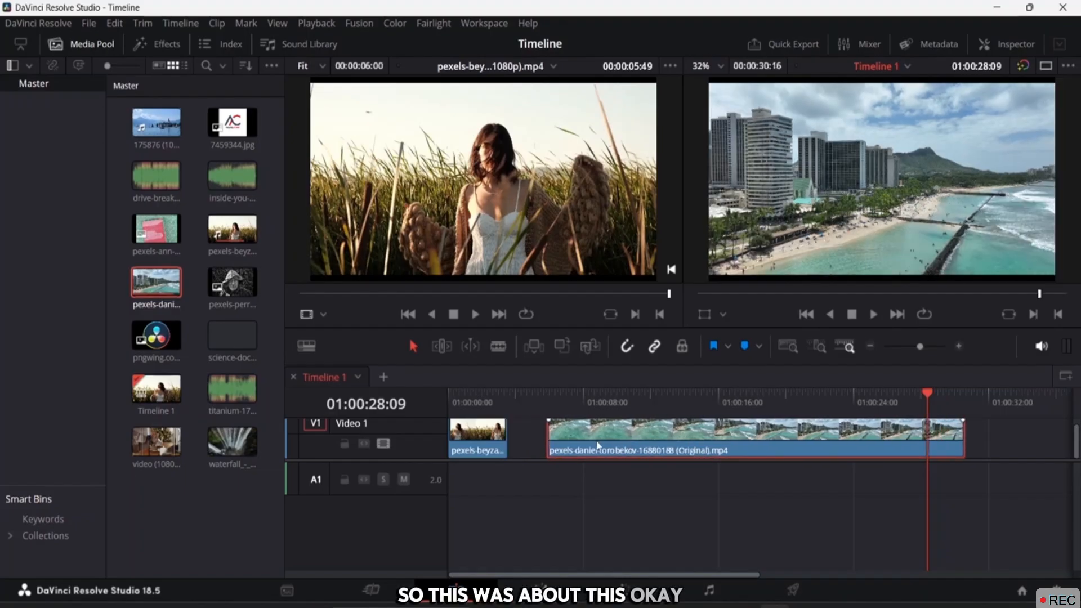
pyautogui.moveTo(545, 434); pyautogui.dragTo(670, 433)
pyautogui.moveTo(964, 430); pyautogui.dragTo(889, 434)
pyautogui.moveTo(775, 447); pyautogui.dragTo(640, 451)
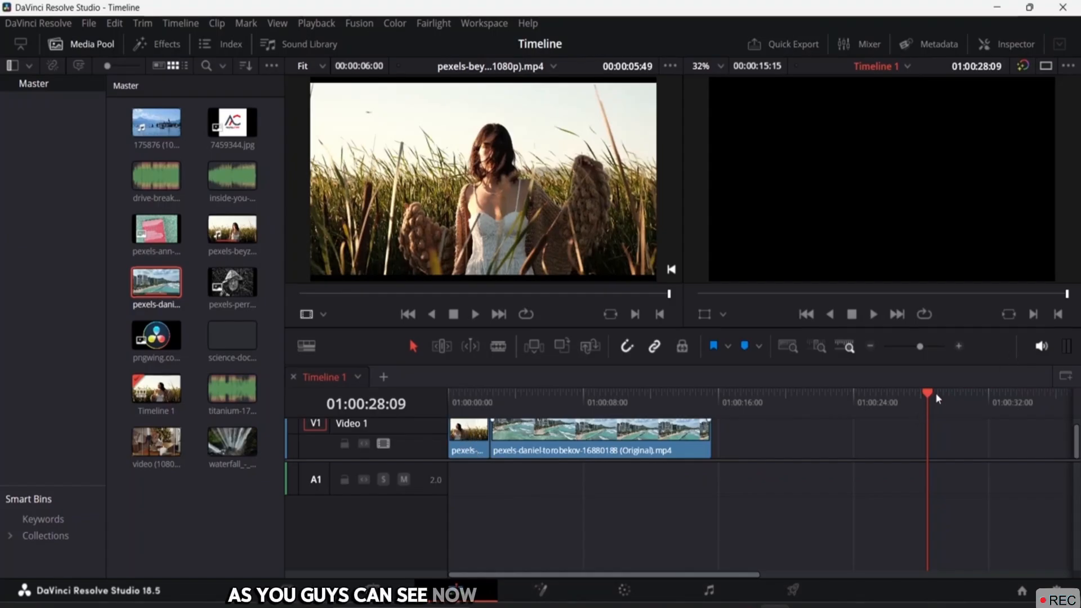
# Play Timeline 1 from the start and stop at 01:00:03:14
pyautogui.moveTo(935, 393); pyautogui.dragTo(449, 395)
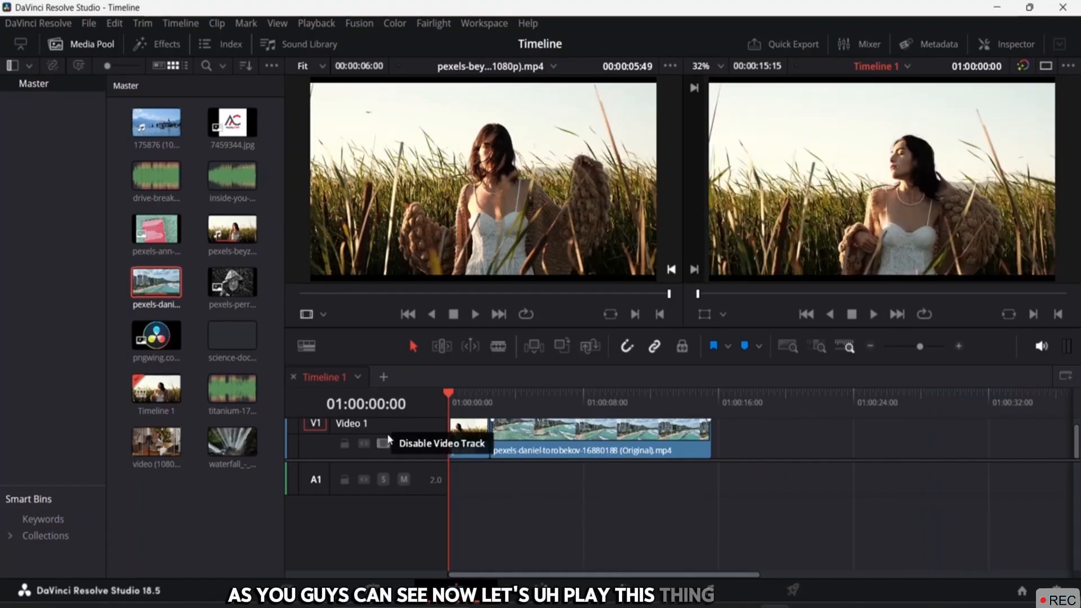
pyautogui.press('space')
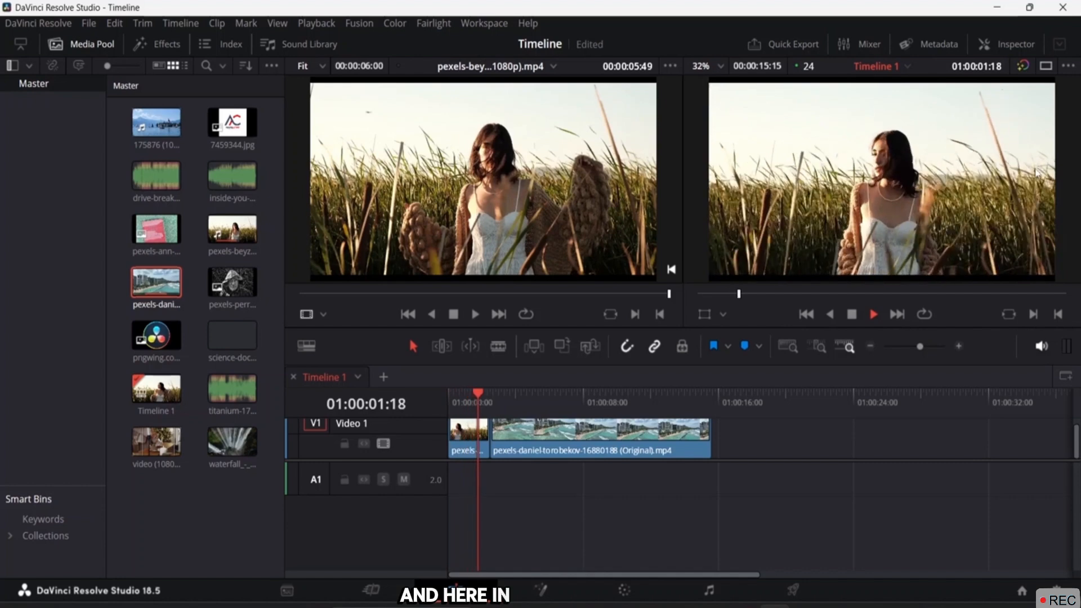
pyautogui.press('space')
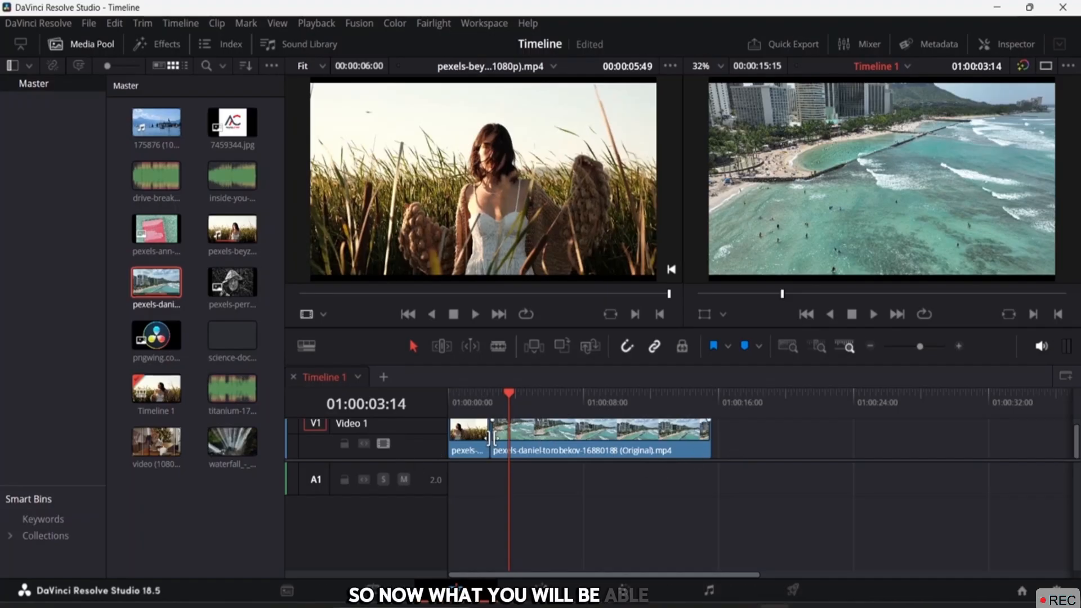
# Roll the grass-field/beach cut about +01:01 later, keeping the timeline length unchanged
pyautogui.moveTo(489, 442)
pyautogui.mouseDown()
pyautogui.moveTo(516, 439)
pyautogui.moveTo(480, 440)
pyautogui.moveTo(551, 440)
pyautogui.moveTo(494, 439)
pyautogui.mouseUp()
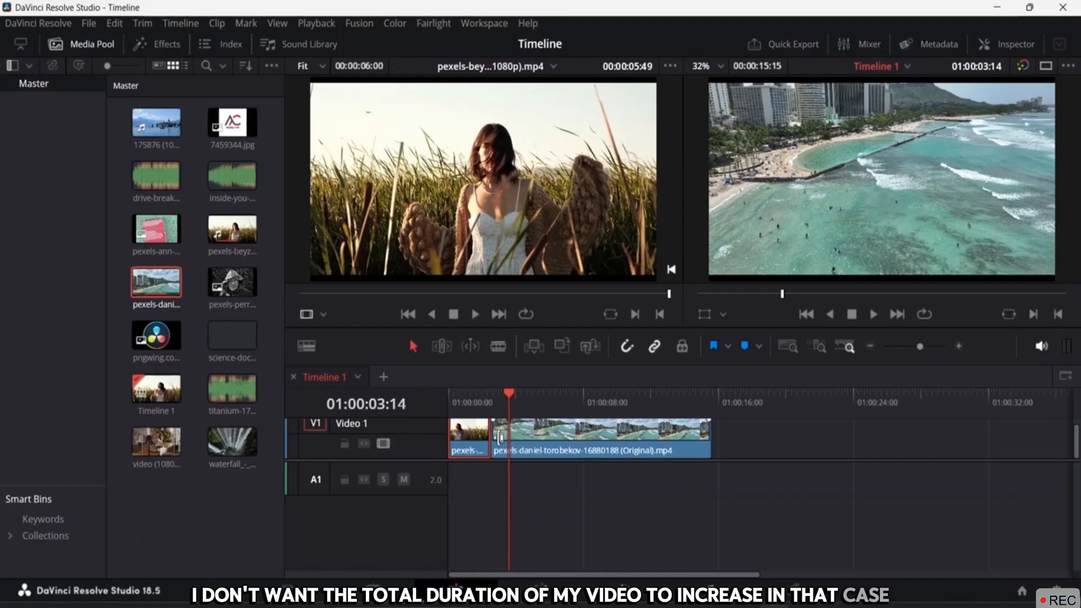
pyautogui.click(493, 435)
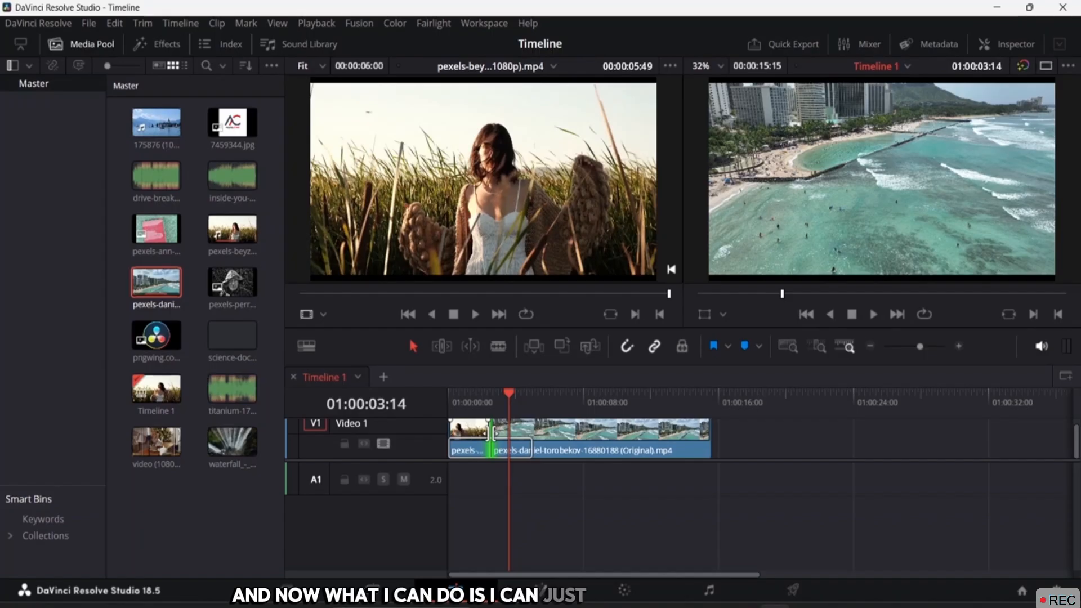
pyautogui.moveTo(493, 433); pyautogui.dragTo(505, 432)
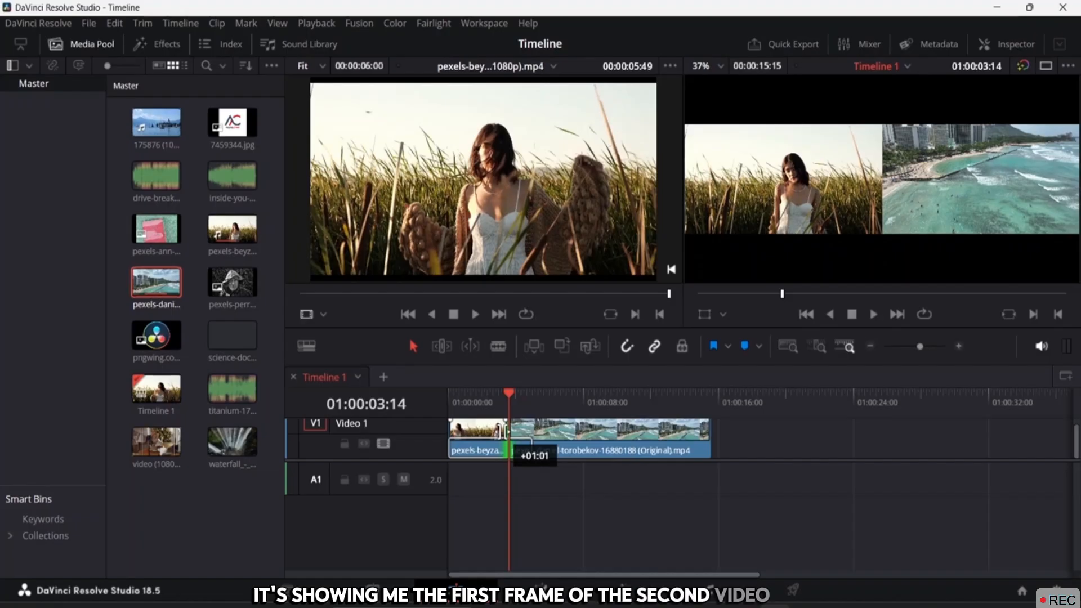
pyautogui.moveTo(503, 432)
pyautogui.mouseDown()
pyautogui.moveTo(514, 431)
pyautogui.moveTo(494, 426)
pyautogui.mouseUp()
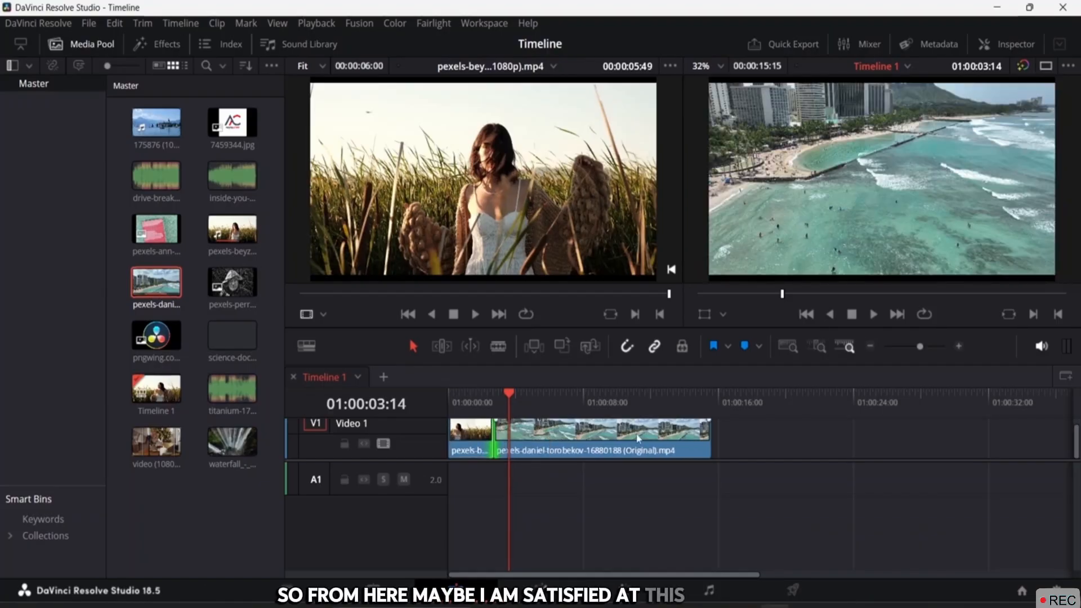
pyautogui.click(584, 508)
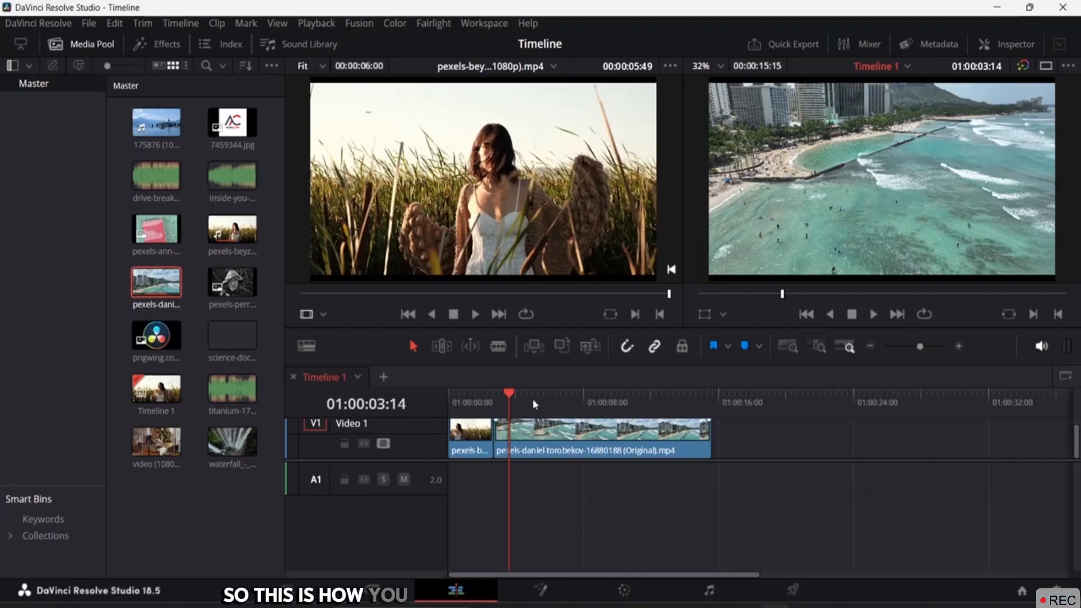
pyautogui.moveTo(508, 396); pyautogui.dragTo(470, 403)
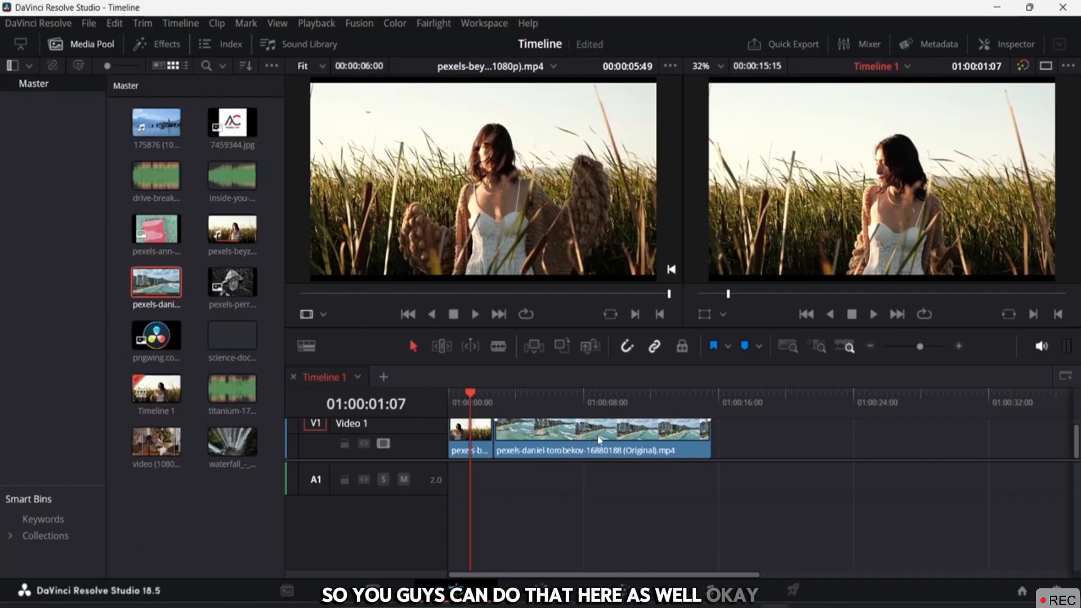
# Enable Trim Edit Mode and show the beach clip's first frame in the source viewer
pyautogui.click(443, 346)
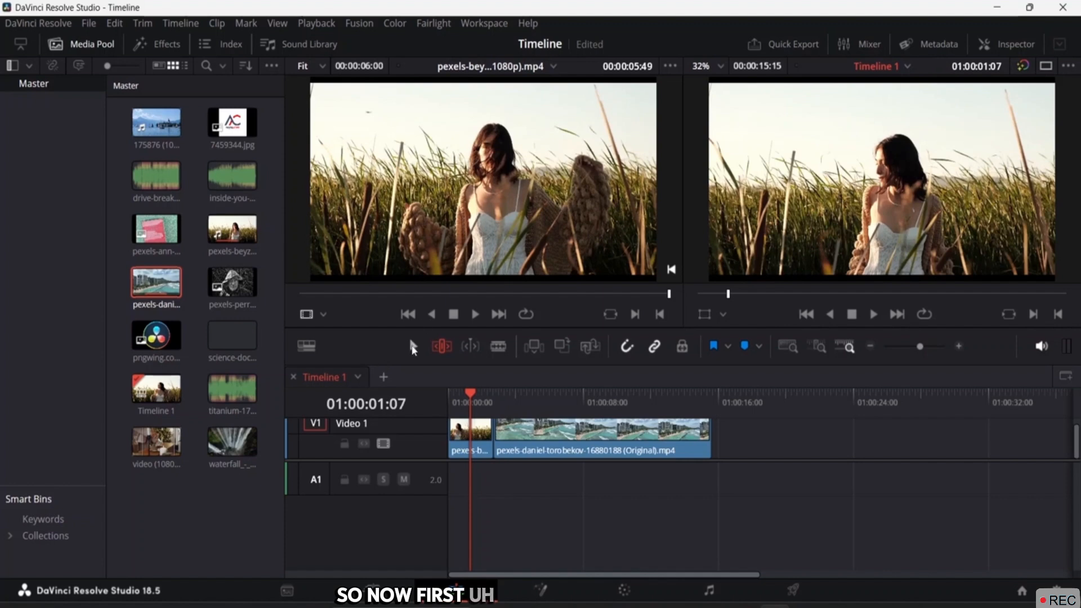
pyautogui.doubleClick(562, 435)
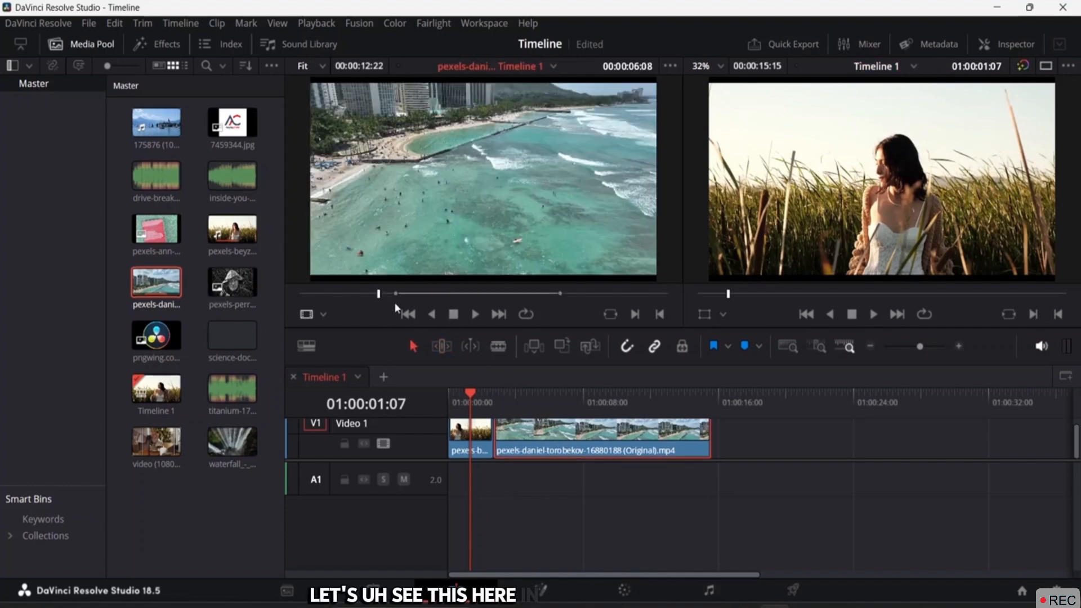
pyautogui.moveTo(383, 295); pyautogui.dragTo(279, 292)
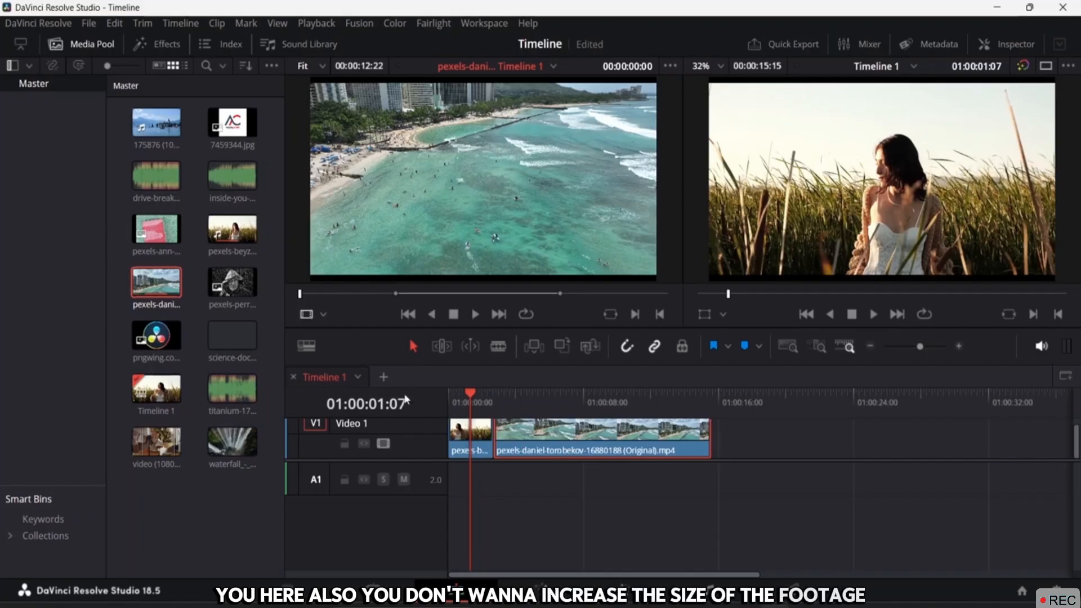
# Slip the beach clip's footage back and forth with the trim tool, settling at +01:14
pyautogui.click(442, 346)
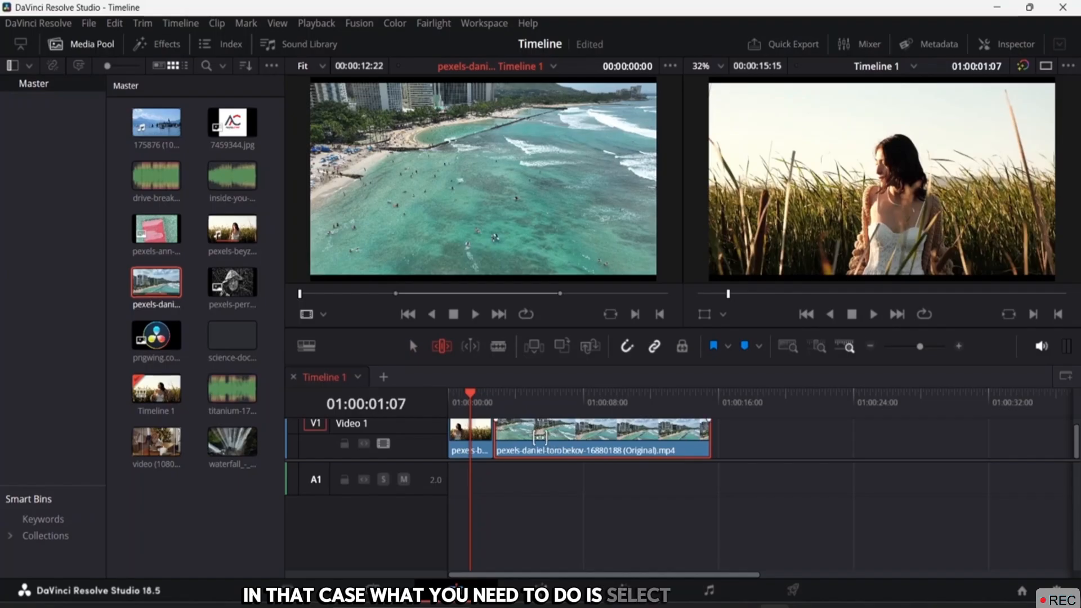
pyautogui.moveTo(540, 436); pyautogui.dragTo(824, 430)
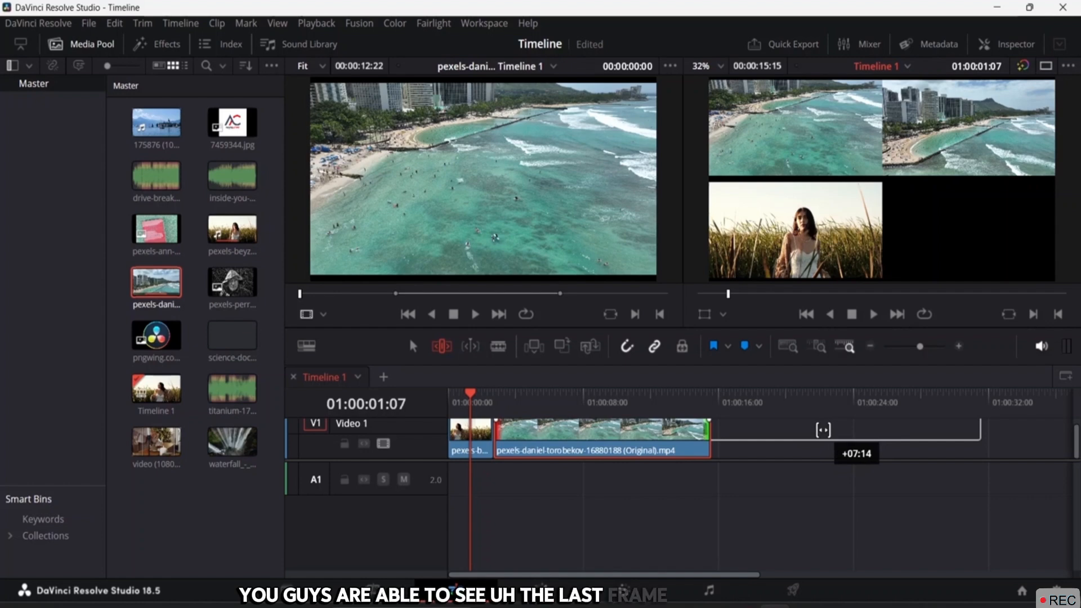
pyautogui.moveTo(824, 429); pyautogui.dragTo(825, 429)
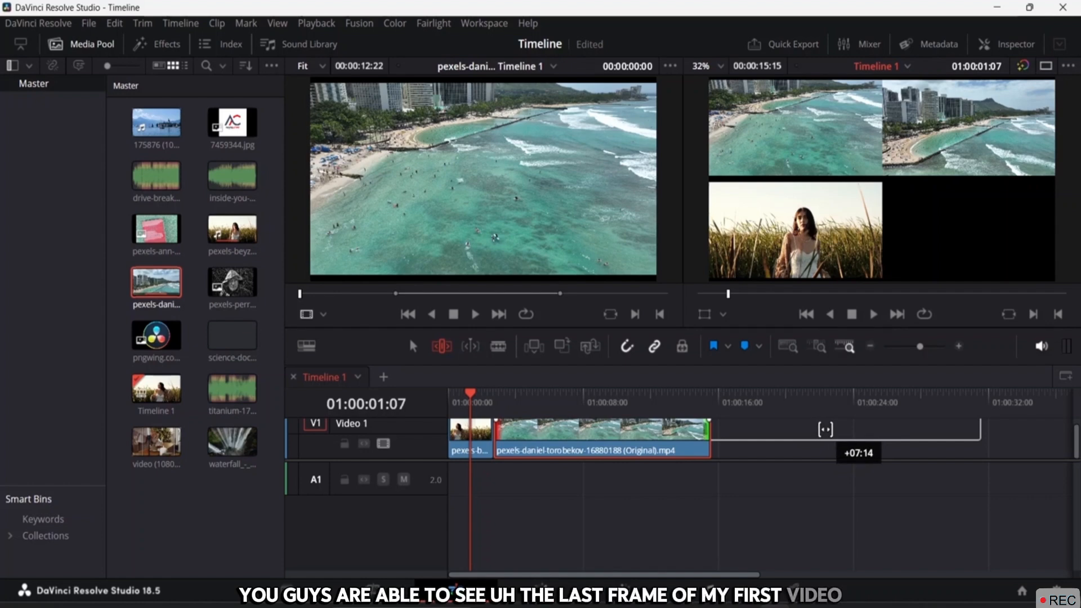
pyautogui.moveTo(826, 430); pyautogui.dragTo(840, 428)
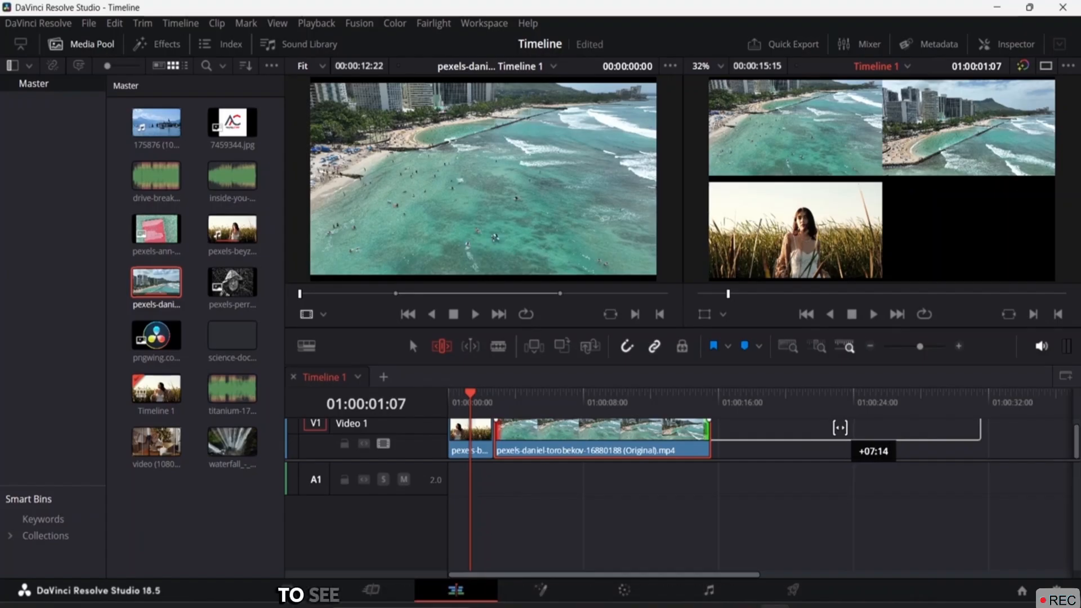
pyautogui.moveTo(842, 426); pyautogui.dragTo(848, 424)
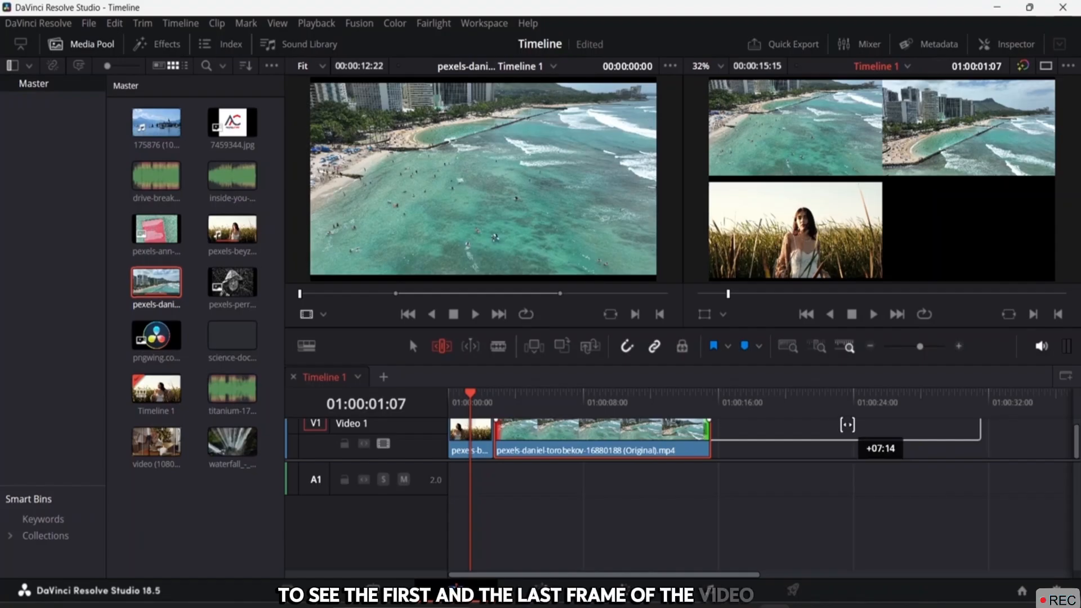
pyautogui.moveTo(848, 424); pyautogui.dragTo(590, 425)
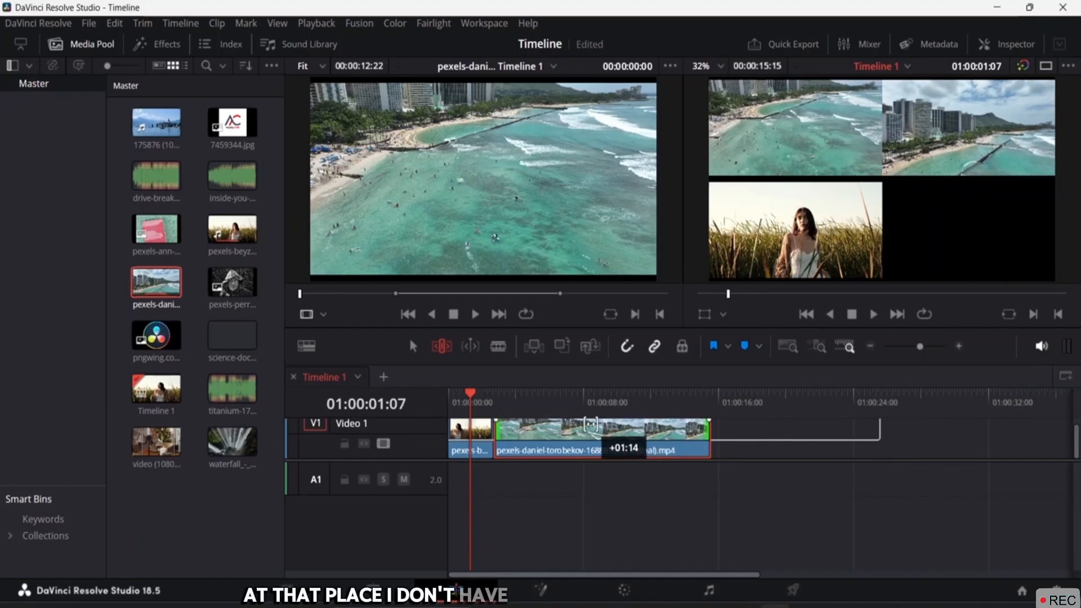
pyautogui.moveTo(573, 427); pyautogui.dragTo(582, 427)
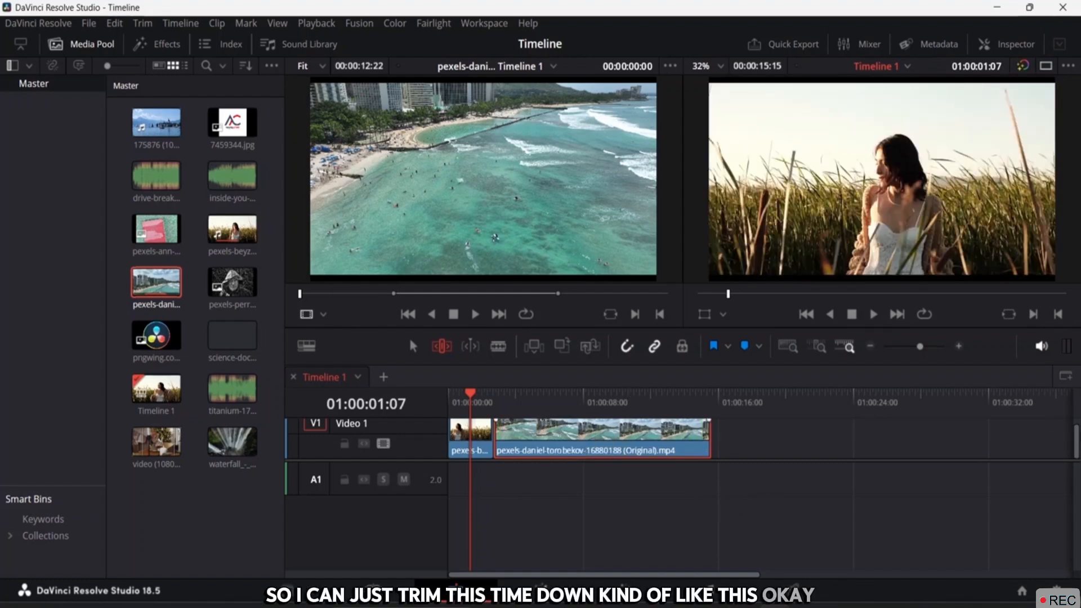
pyautogui.moveTo(1077, 435); pyautogui.dragTo(1076, 414)
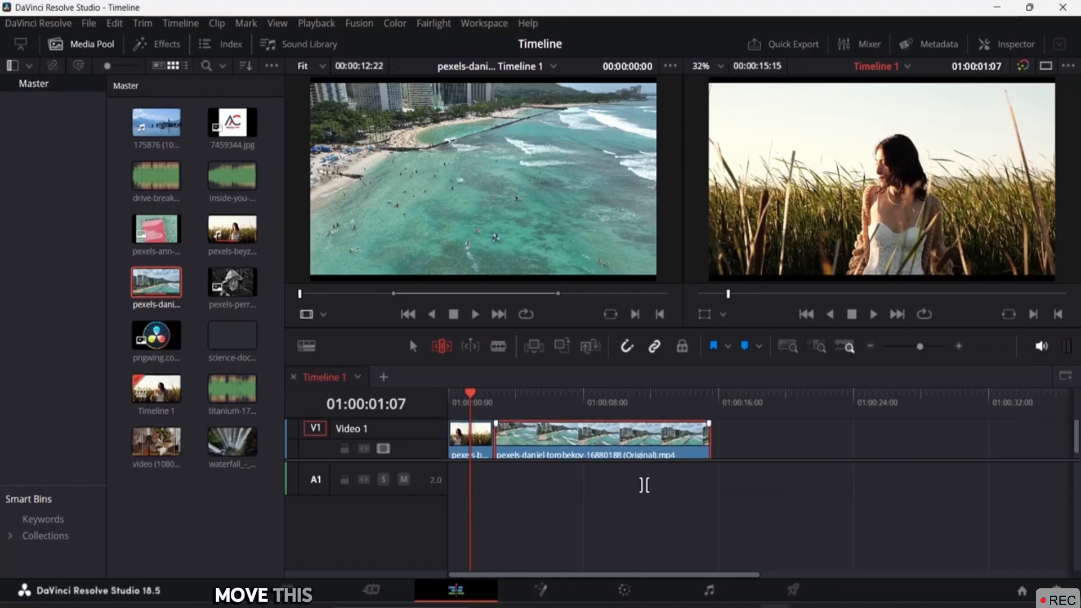
# Make the V1 track taller and slip the grass-field clip to -02:08
pyautogui.moveTo(571, 460); pyautogui.dragTo(386, 455)
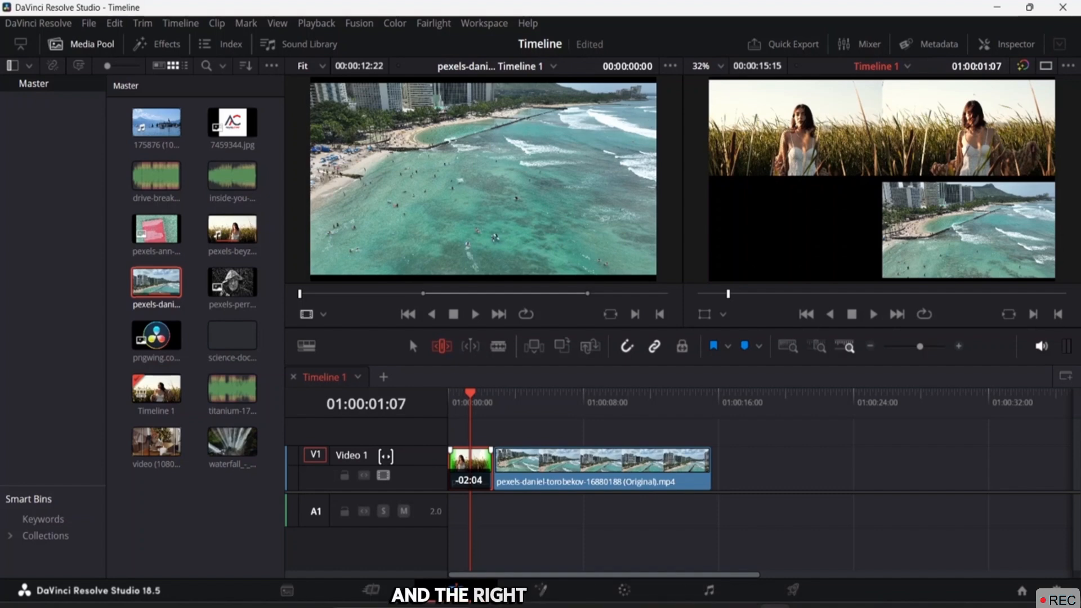
pyautogui.moveTo(386, 456); pyautogui.dragTo(379, 456)
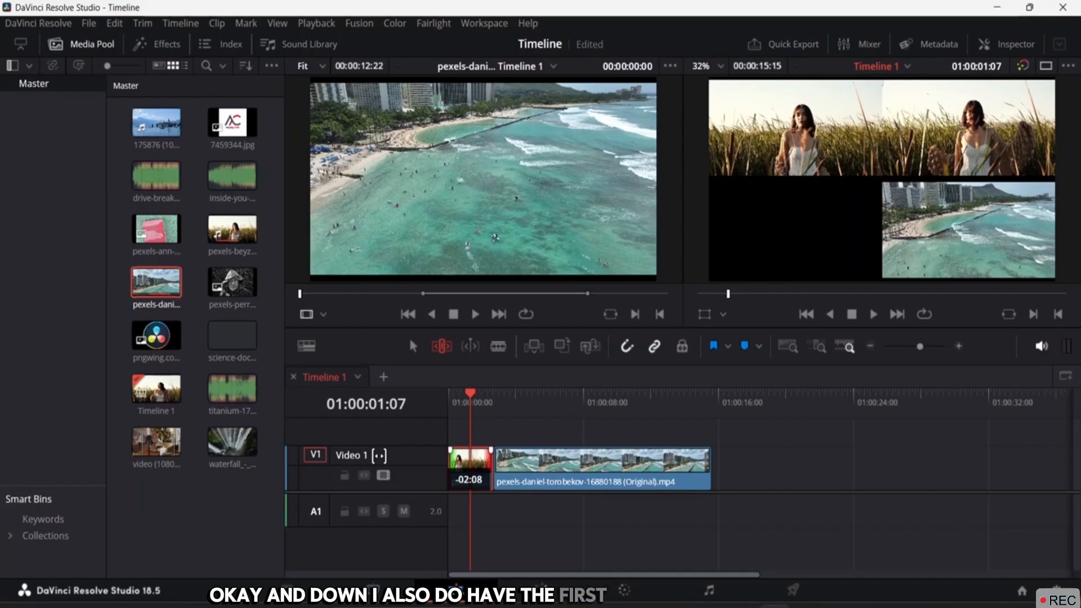
pyautogui.moveTo(379, 455); pyautogui.dragTo(379, 455)
# Play the timeline from the start to check the slips, stopping at 01:00:04:00
pyautogui.moveTo(484, 389); pyautogui.dragTo(435, 393)
pyautogui.press('space')
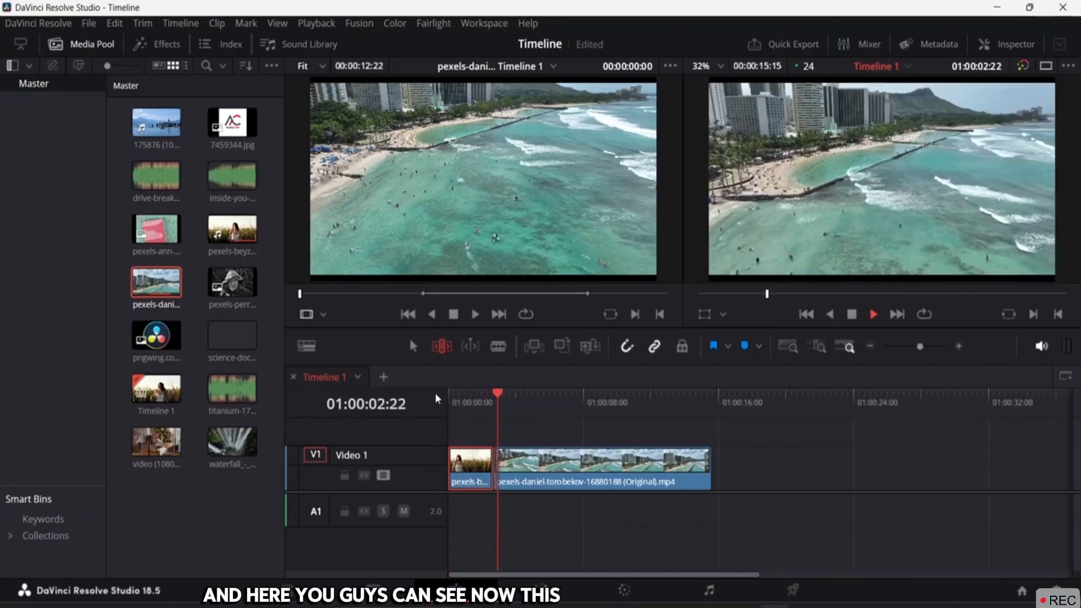
pyautogui.press('space')
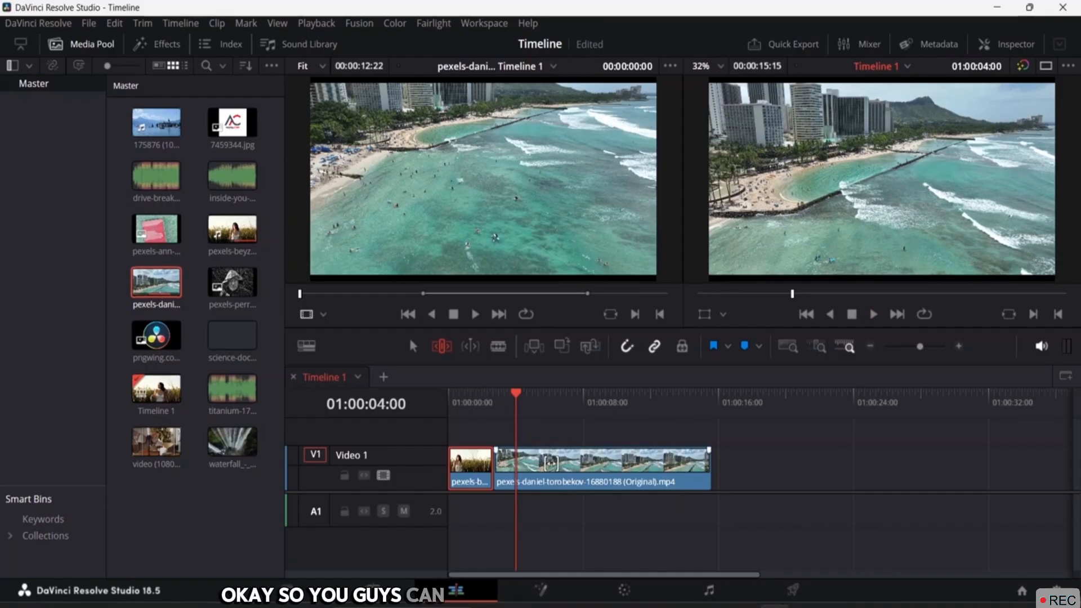
# Turn on Dynamic Trim in Slide mode and slide the beach clip along V1
pyautogui.click(473, 351)
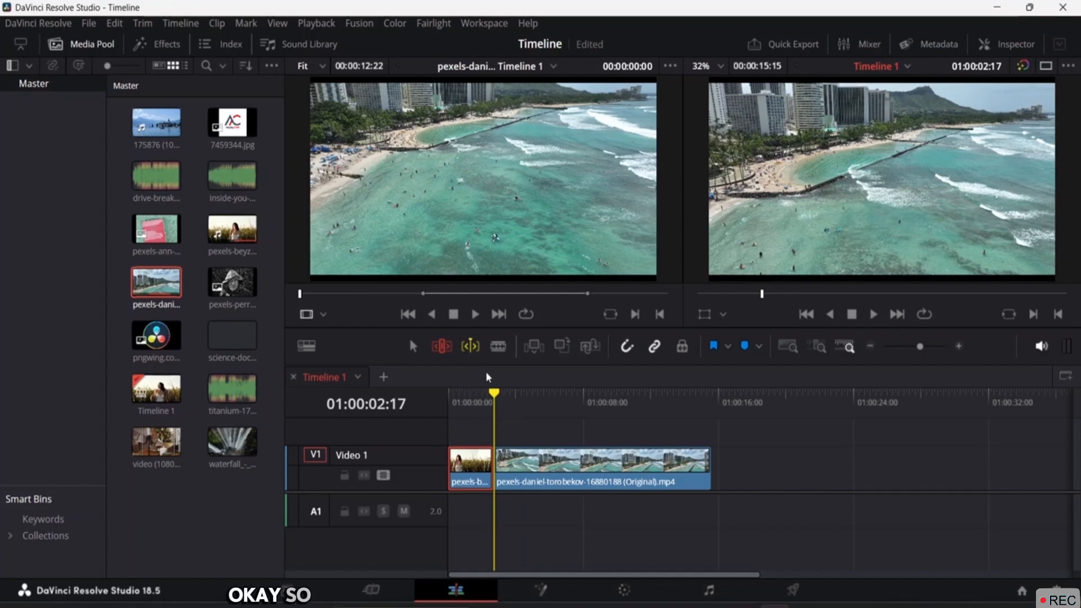
pyautogui.rightClick(478, 352)
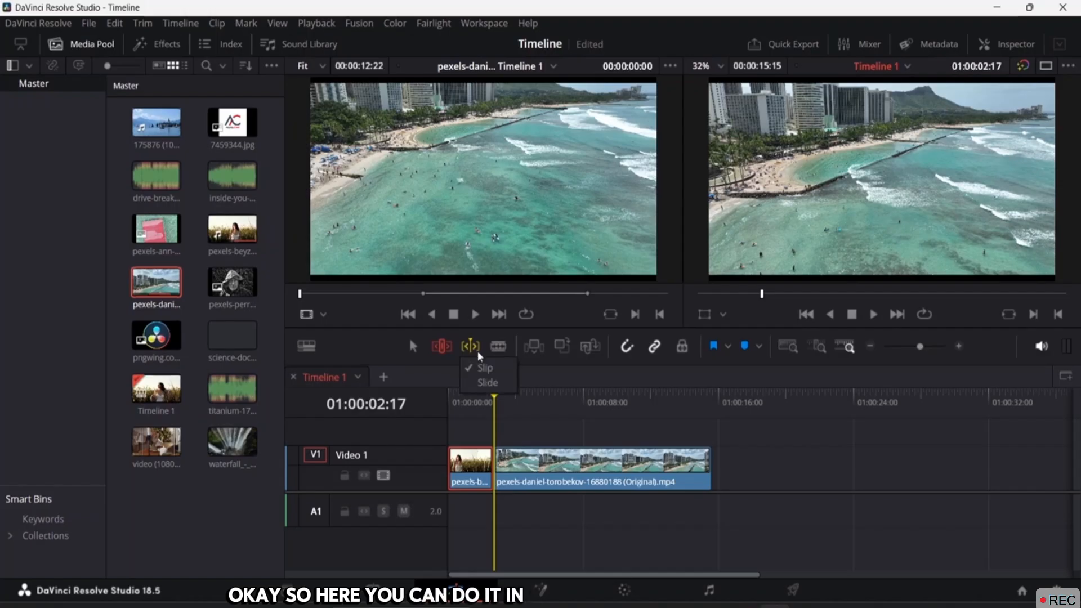
pyautogui.click(488, 383)
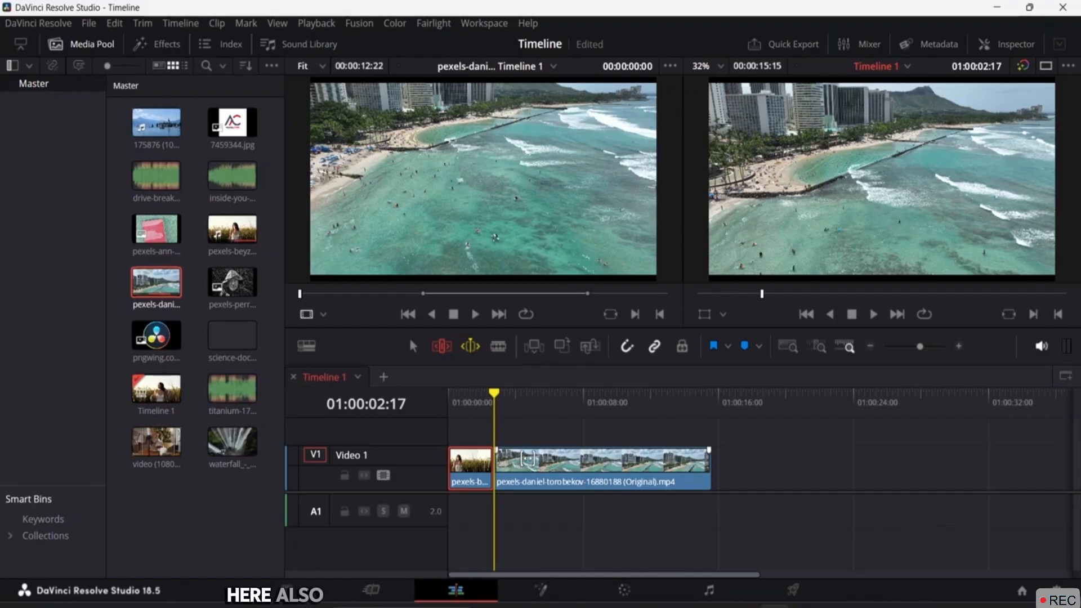
pyautogui.moveTo(528, 459); pyautogui.dragTo(478, 472)
pyautogui.click(670, 535)
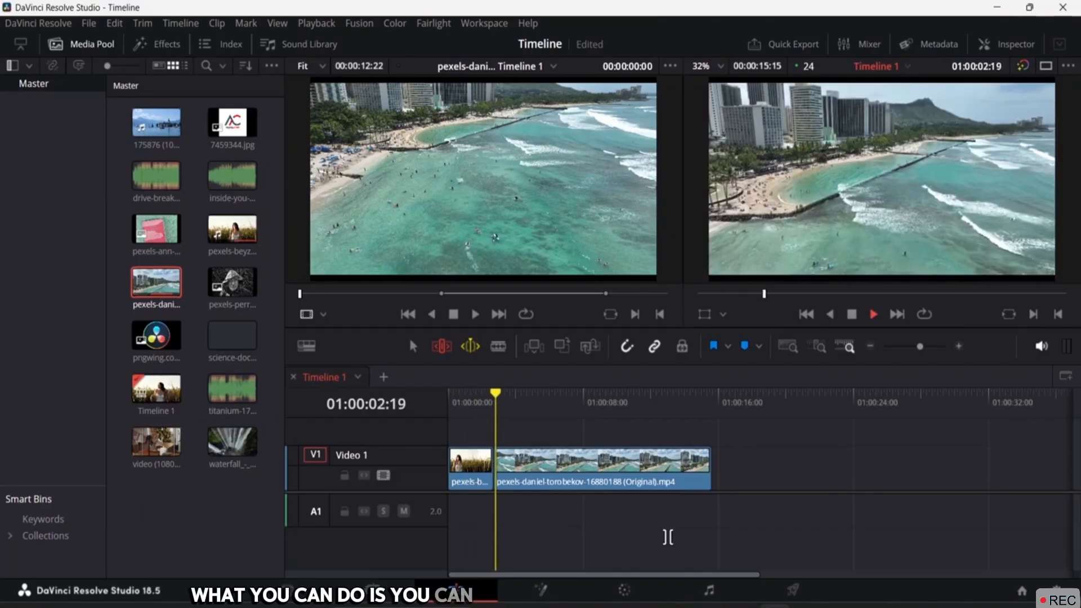
pyautogui.press('space')
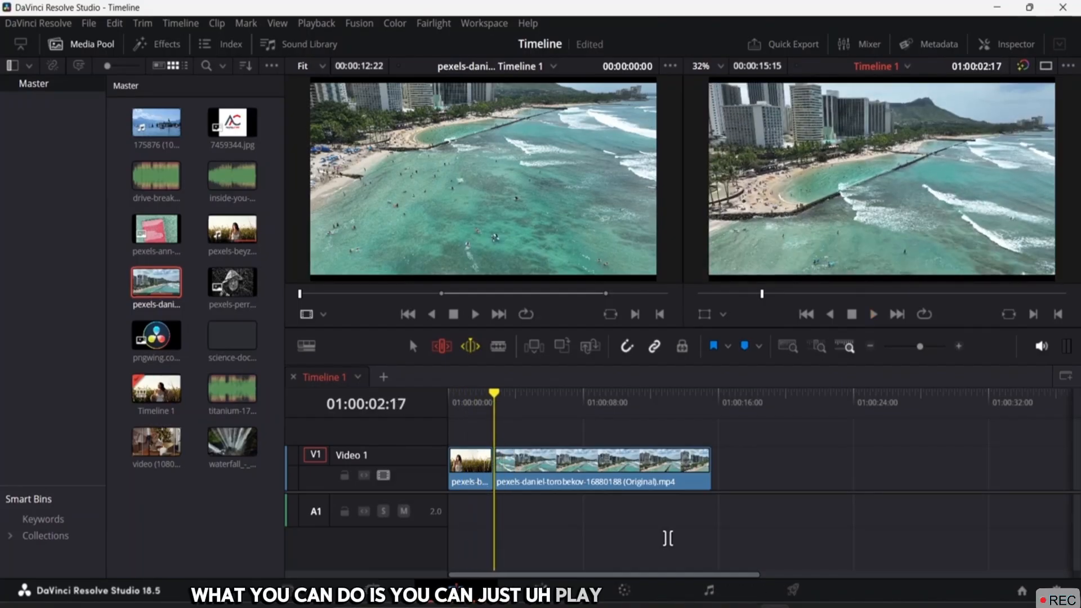
pyautogui.rightClick(476, 350)
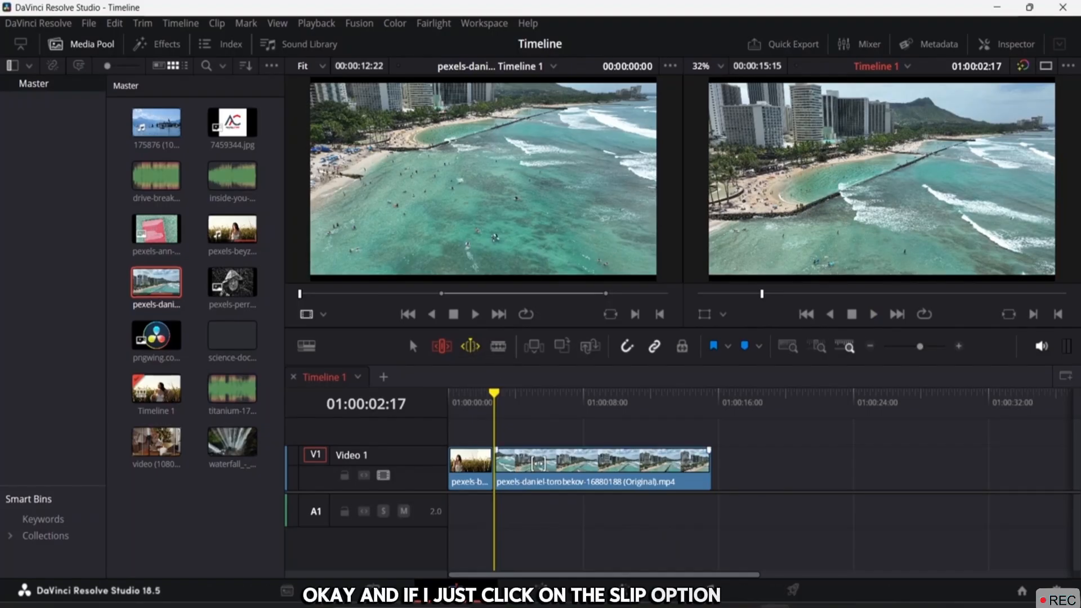
pyautogui.press('space')
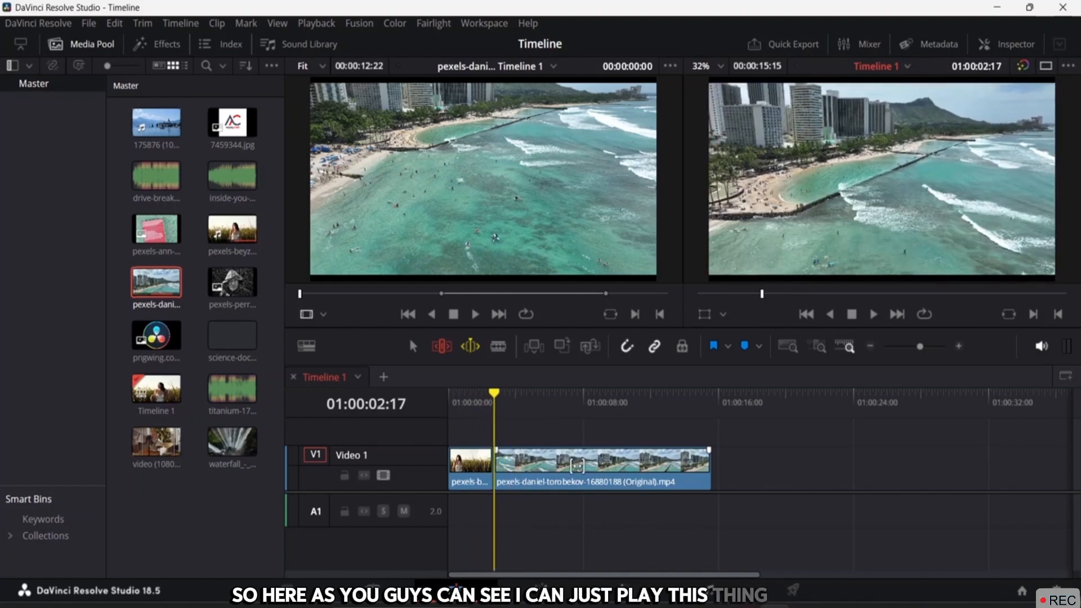
pyautogui.moveTo(577, 465); pyautogui.dragTo(589, 444)
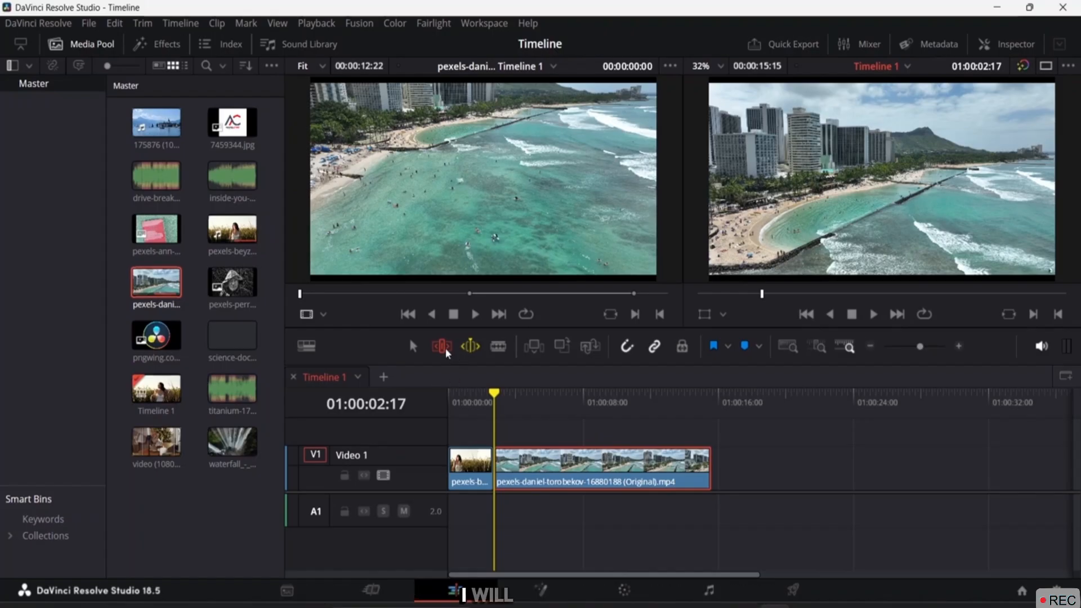
# Preview around the edit point with Play Around (/), then turn Dynamic Trim off
pyautogui.click(472, 348)
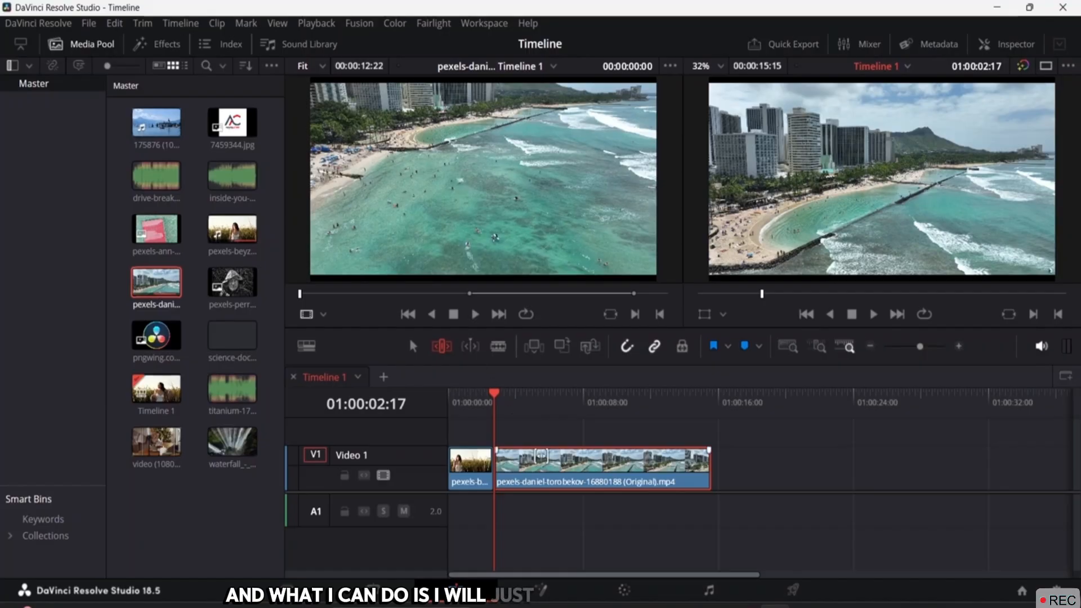
pyautogui.click(471, 346)
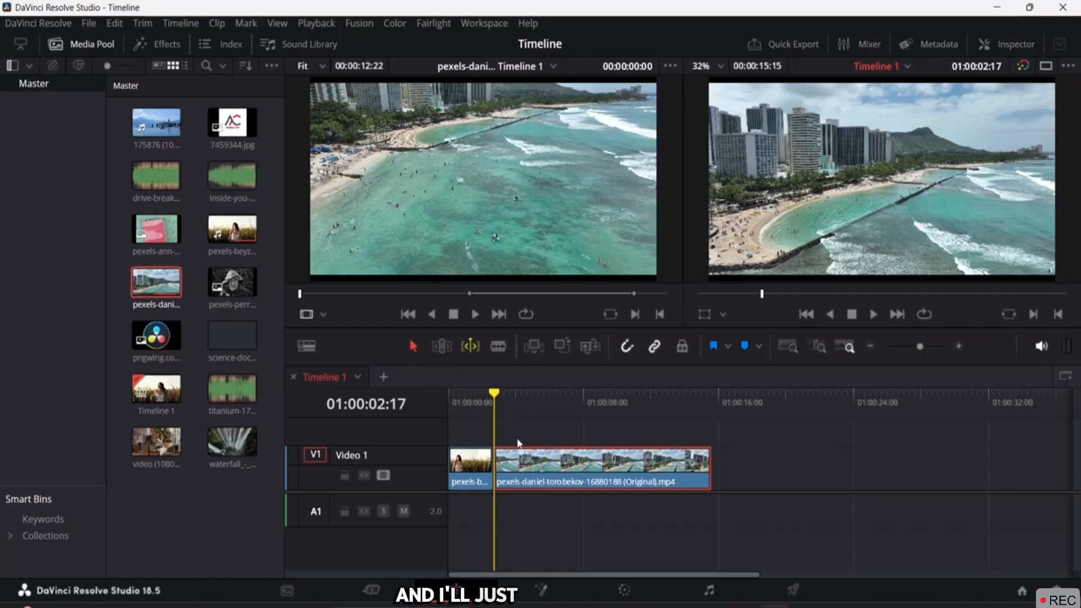
pyautogui.press('space')
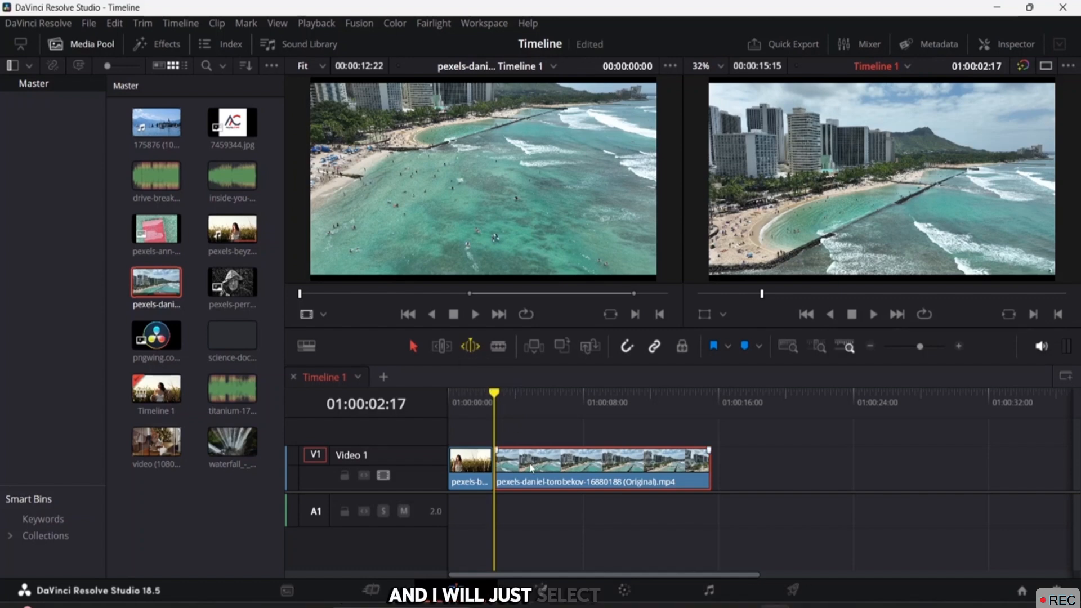
pyautogui.press('space')
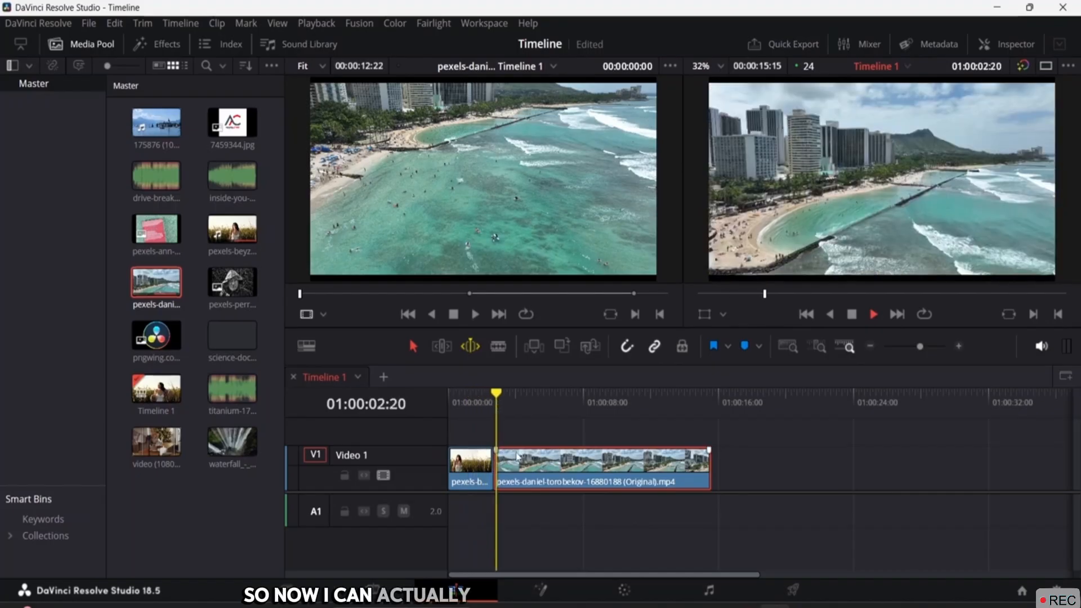
pyautogui.press('space')
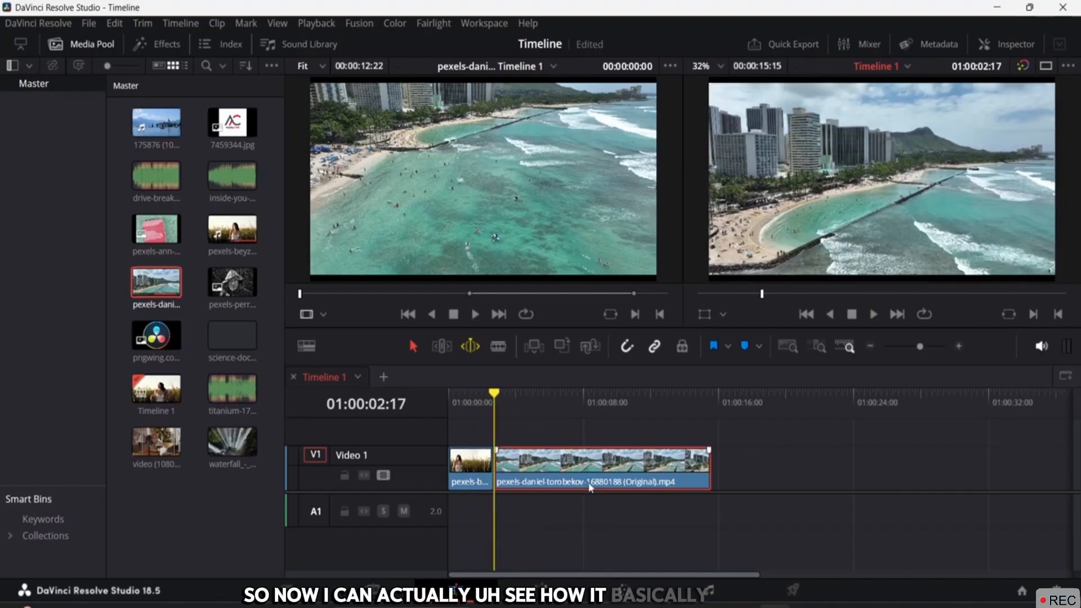
pyautogui.press('/')
pyautogui.press('space')
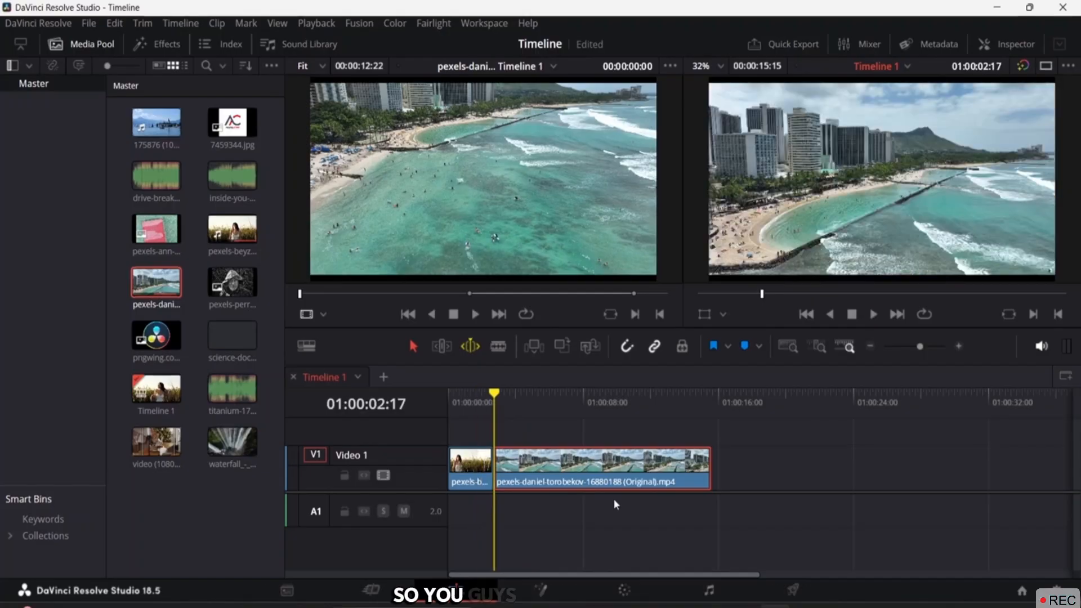
pyautogui.press('/')
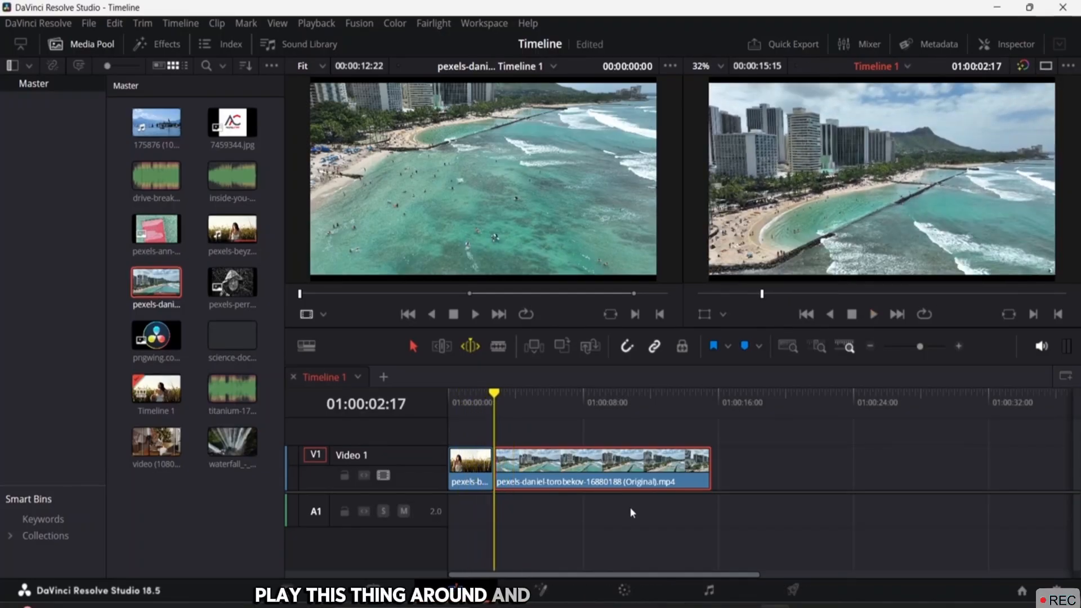
pyautogui.click(471, 352)
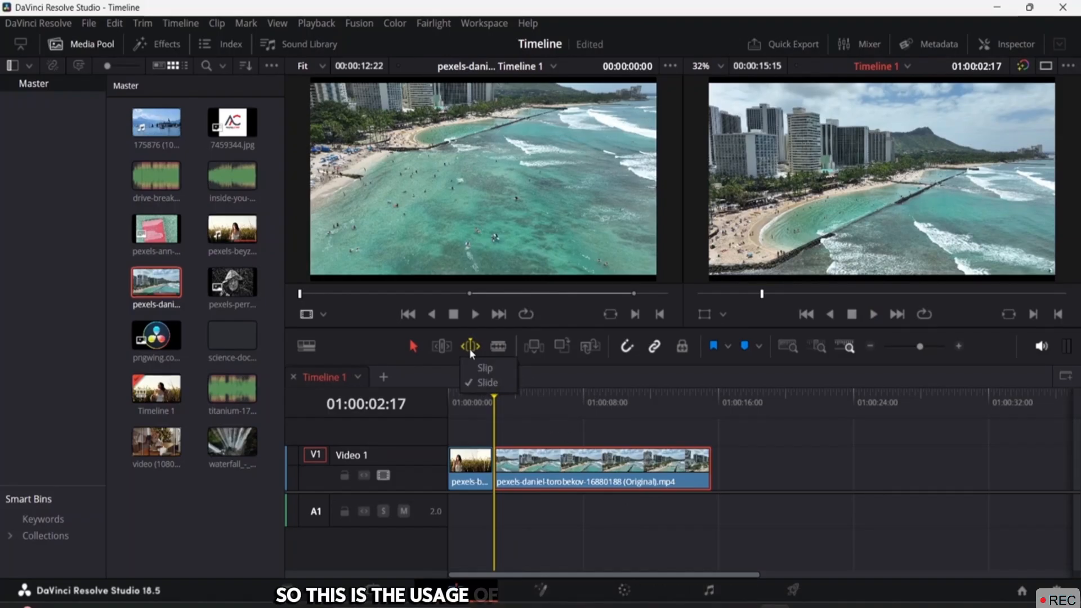
pyautogui.click(471, 350)
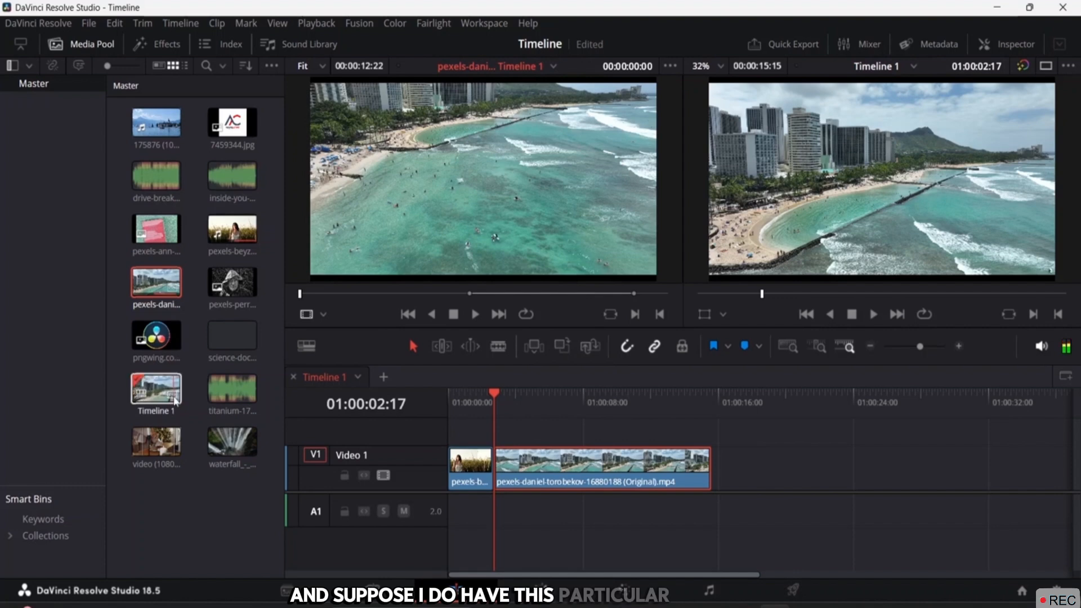
# Load the waterfall clip from the Media Pool and scrub to 00:00:05:16
pyautogui.click(242, 446)
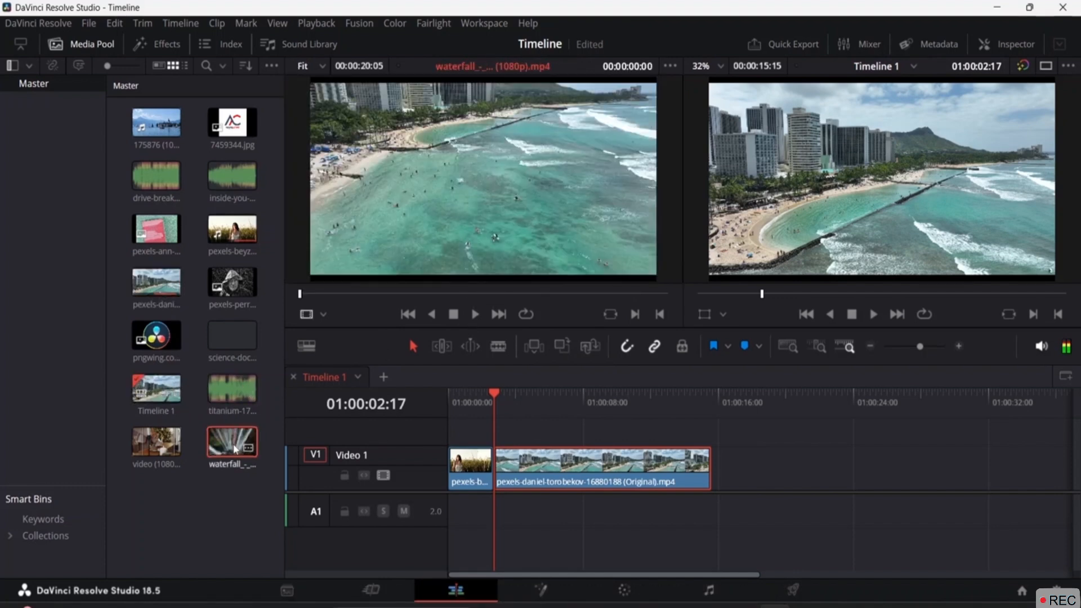
pyautogui.doubleClick(235, 449)
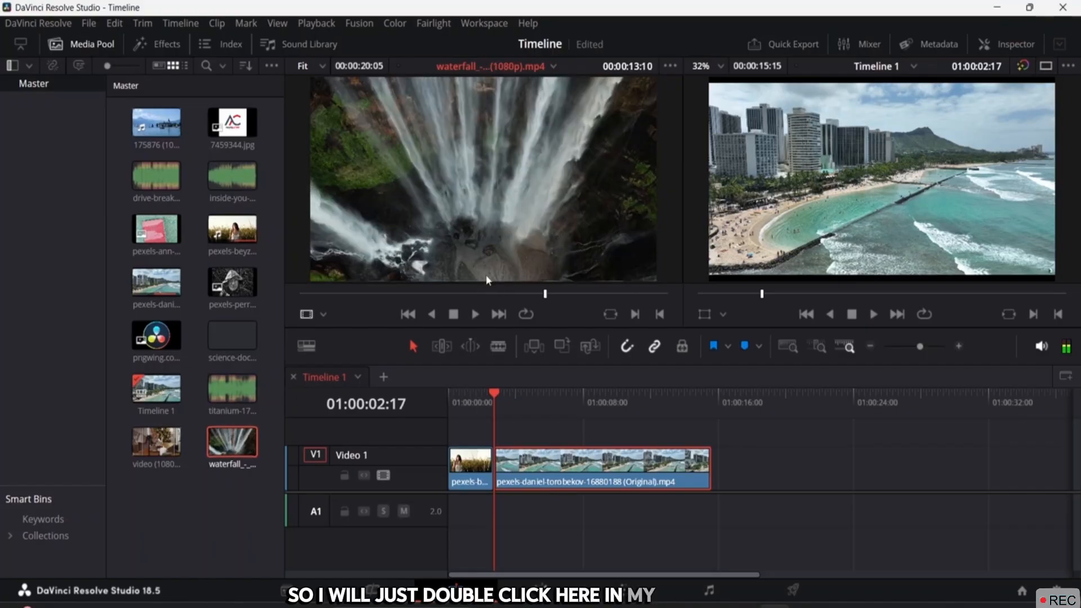
pyautogui.click(501, 299)
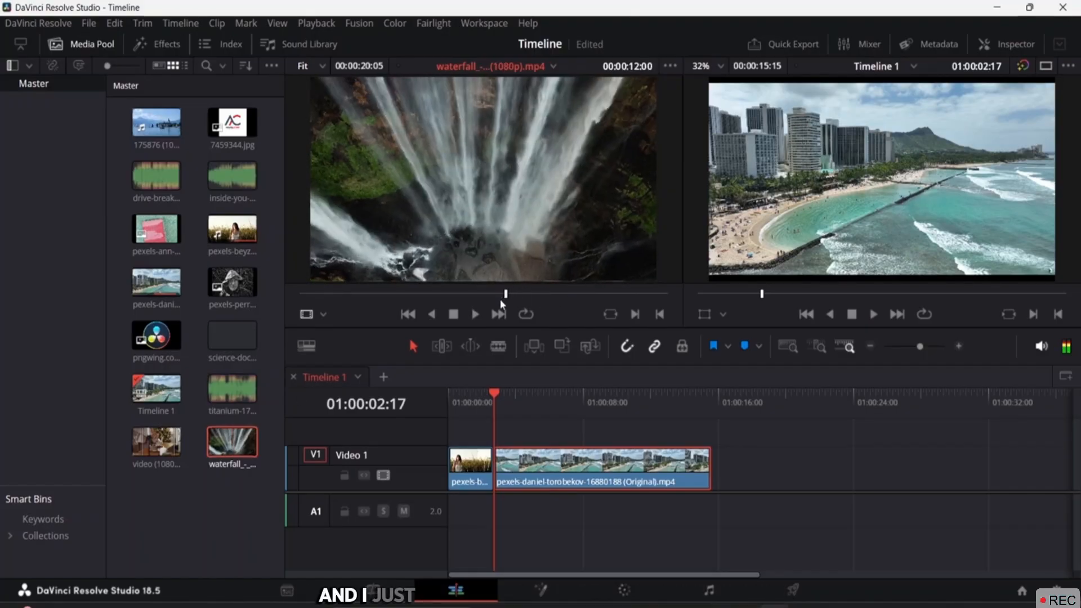
pyautogui.moveTo(500, 299); pyautogui.dragTo(401, 296)
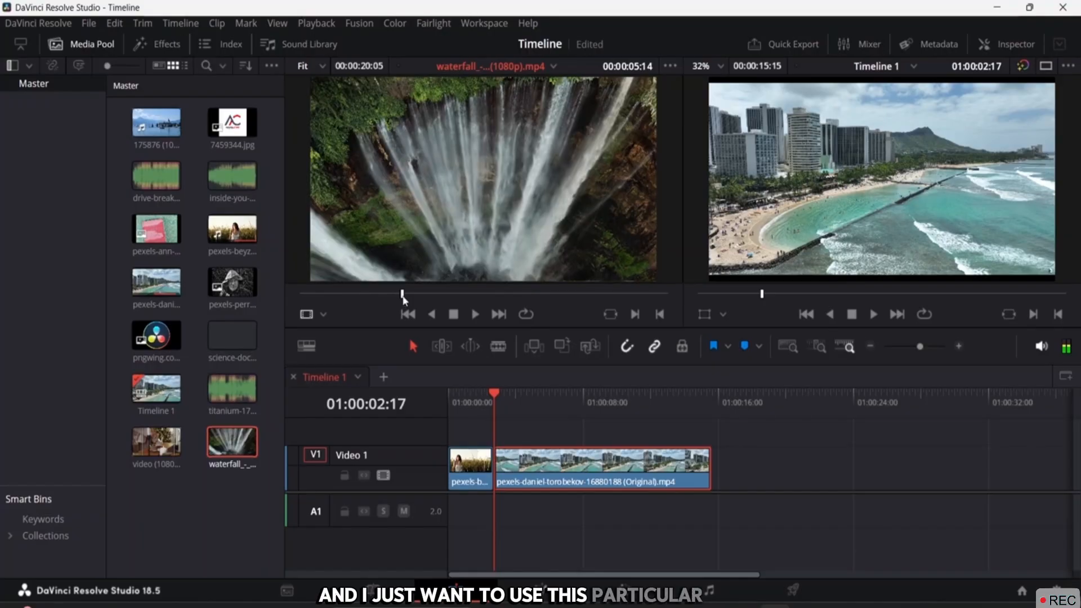
pyautogui.click(403, 296)
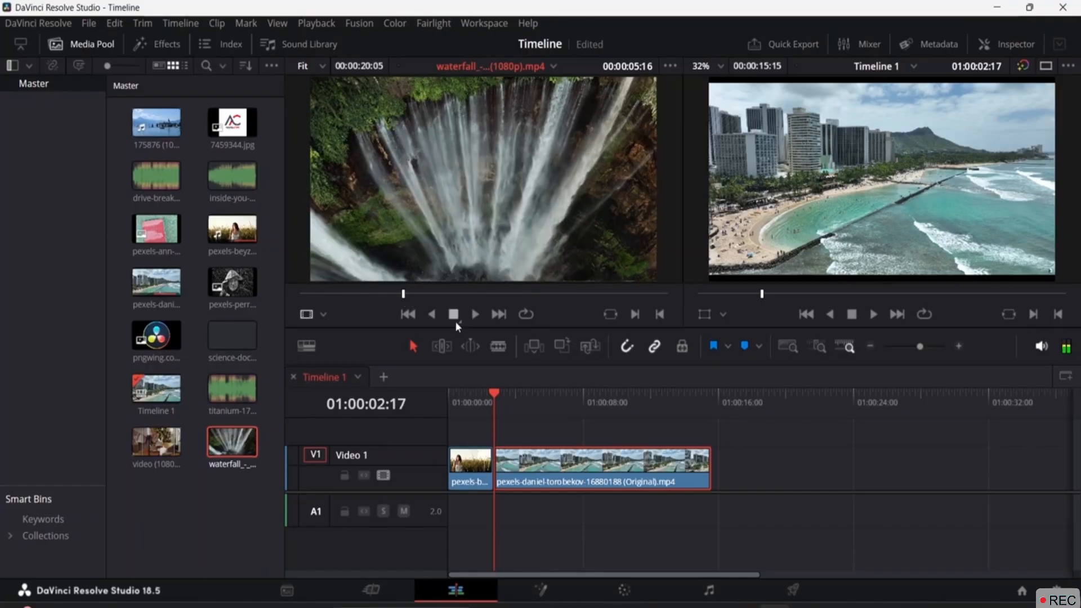
# Mark In and Out on the waterfall clip during playback, Out at 00:00:11:13
pyautogui.press('space')
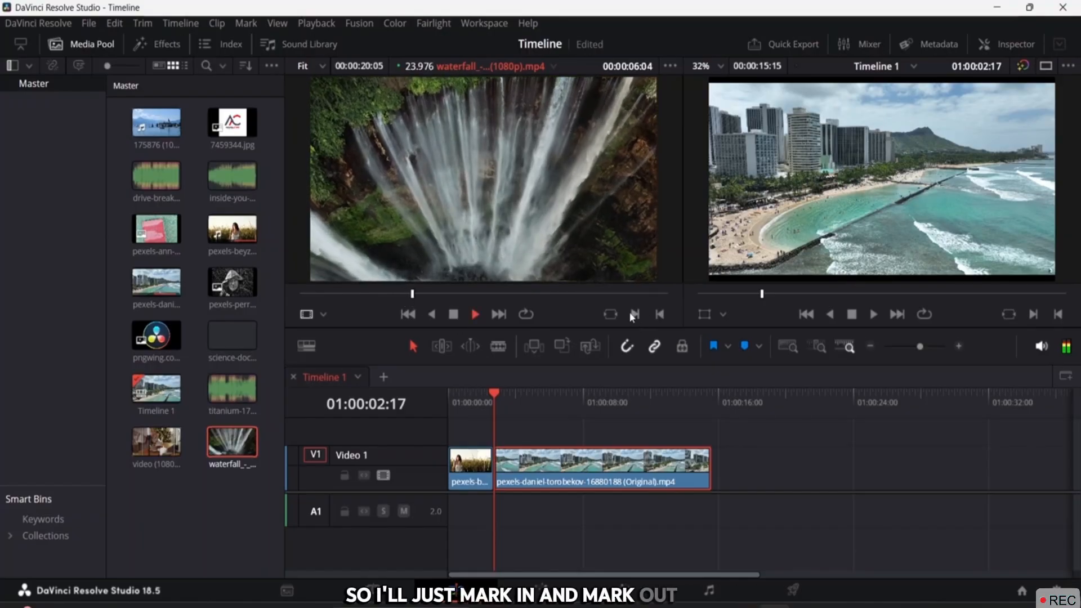
pyautogui.click(635, 314)
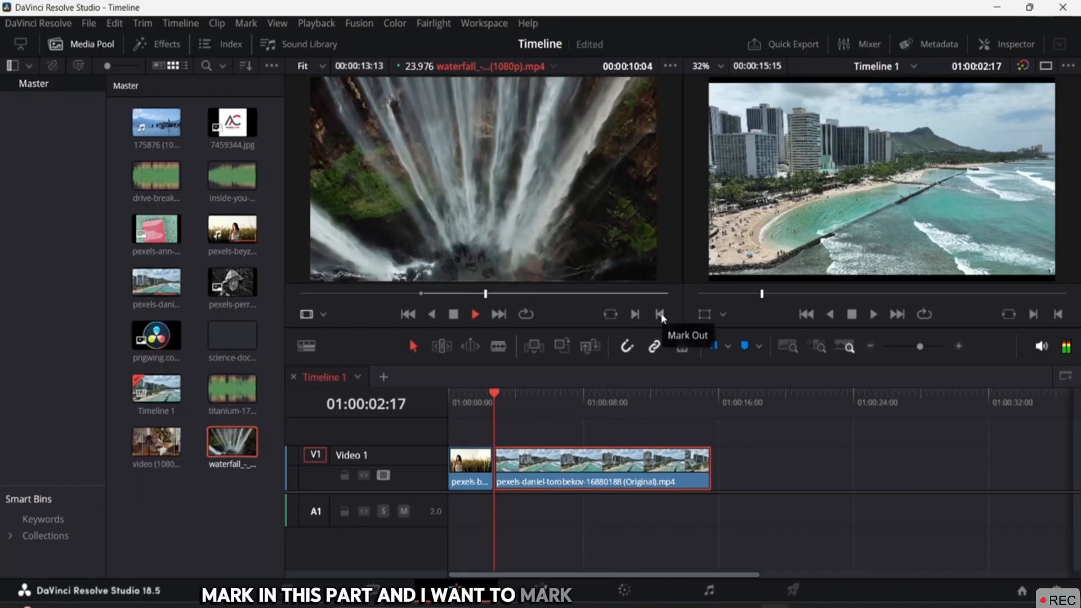
pyautogui.click(660, 315)
pyautogui.press('space')
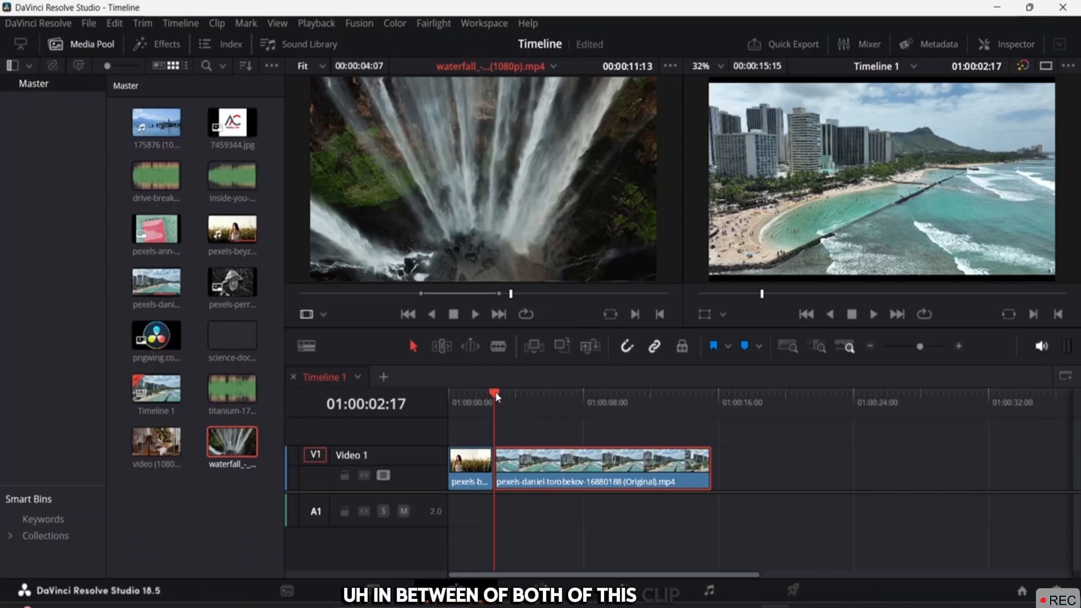
pyautogui.moveTo(495, 391); pyautogui.dragTo(487, 394)
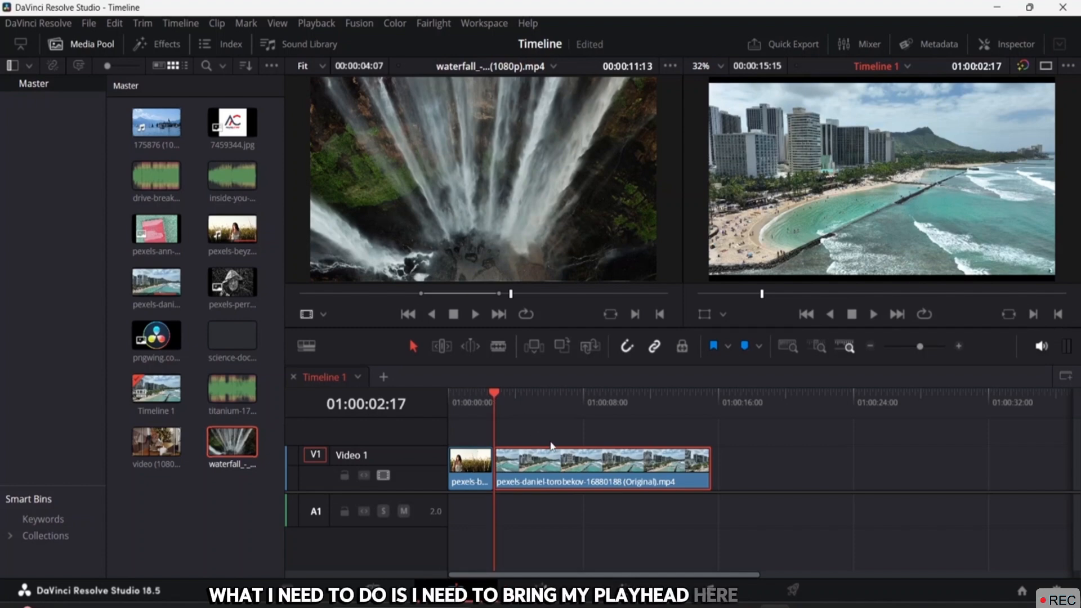
# Insert the marked waterfall section between the clips, then delete it again
pyautogui.click(534, 347)
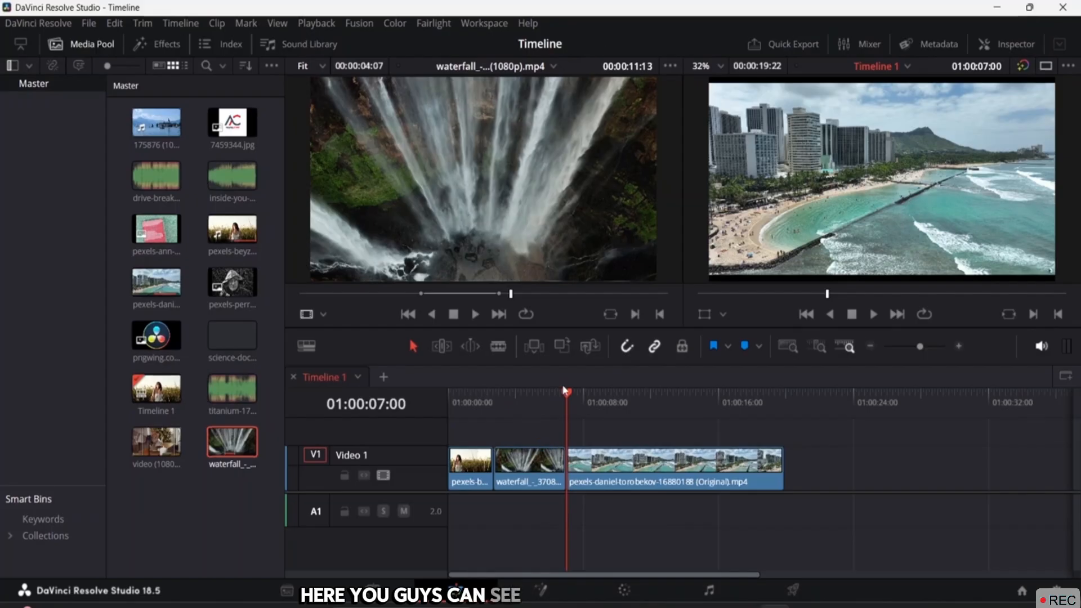
pyautogui.moveTo(568, 397); pyautogui.dragTo(474, 407)
pyautogui.click(539, 488)
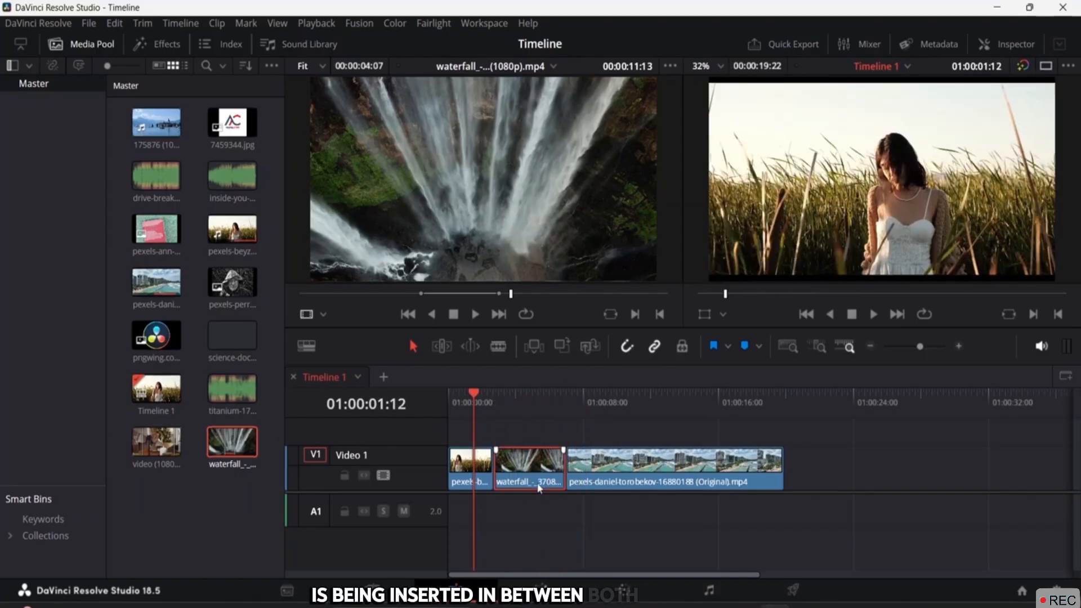
pyautogui.press('BackSpace')
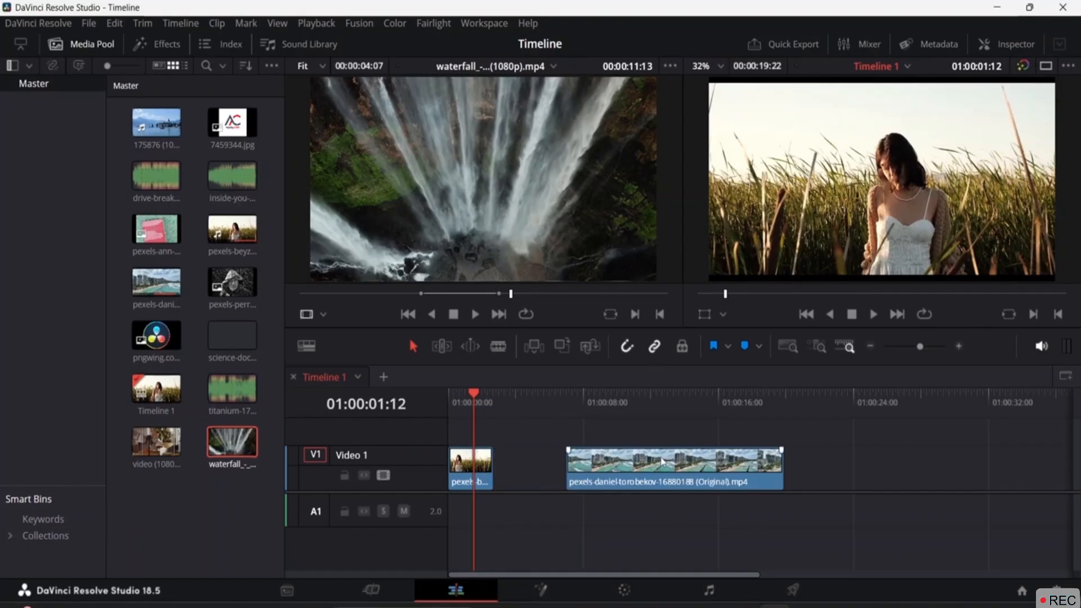
# Move the beach clip left to close the gap after the grass-field clip
pyautogui.doubleClick(624, 468)
pyautogui.click(863, 472)
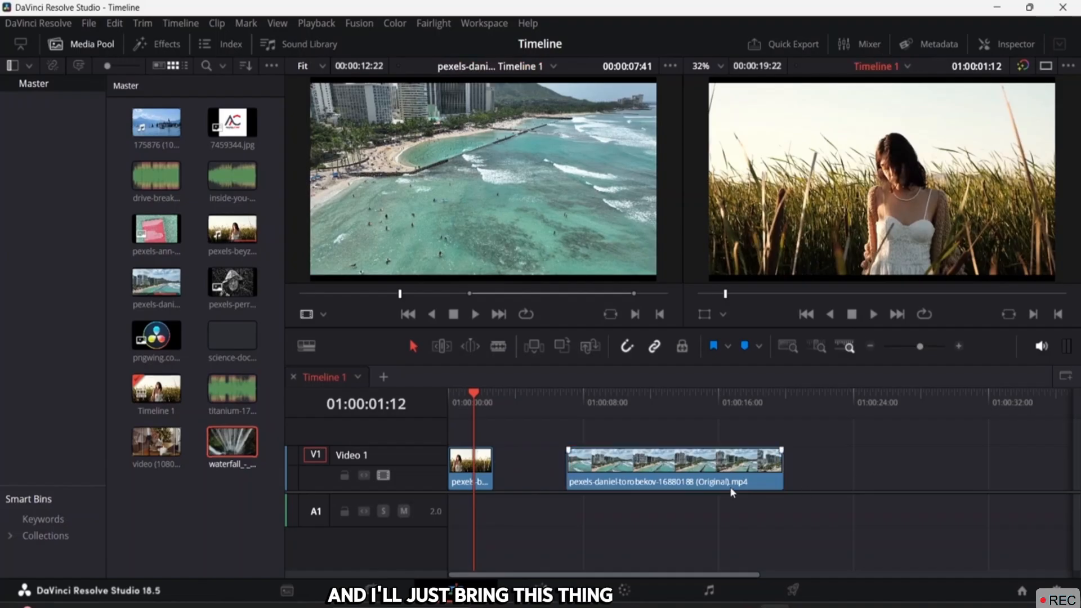
pyautogui.moveTo(723, 477); pyautogui.dragTo(650, 477)
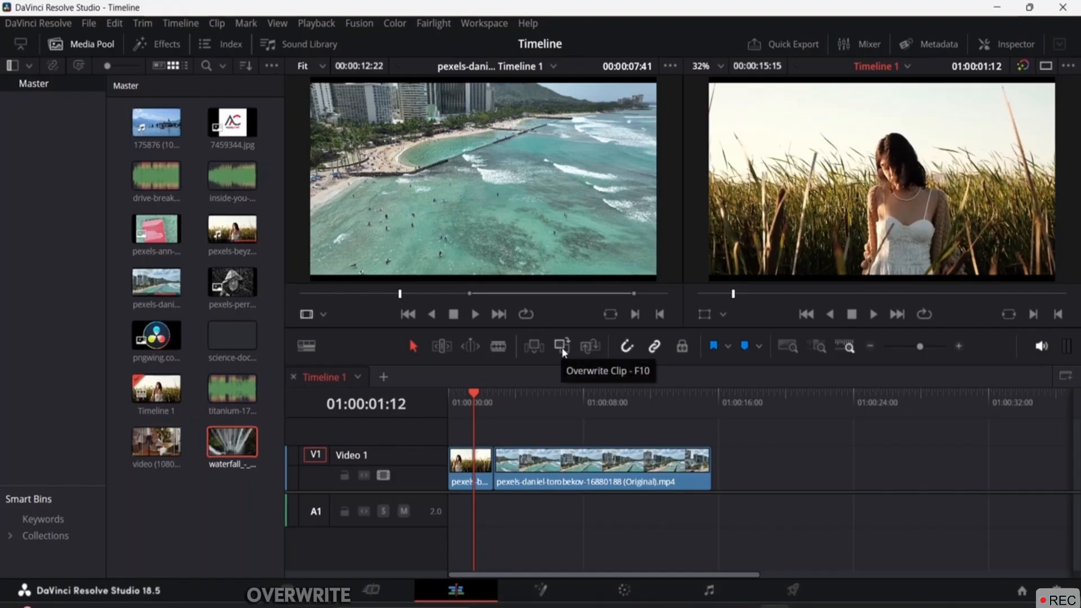
# Overwrite the waterfall clip into V1 inside the grass-field clip and play the result
pyautogui.click(472, 394)
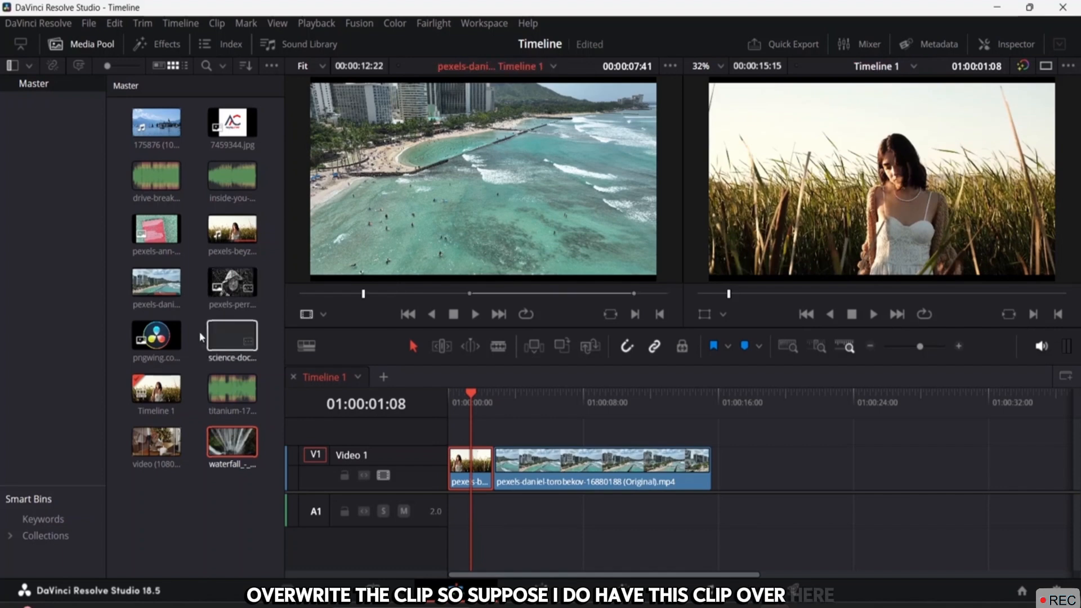
pyautogui.doubleClick(235, 443)
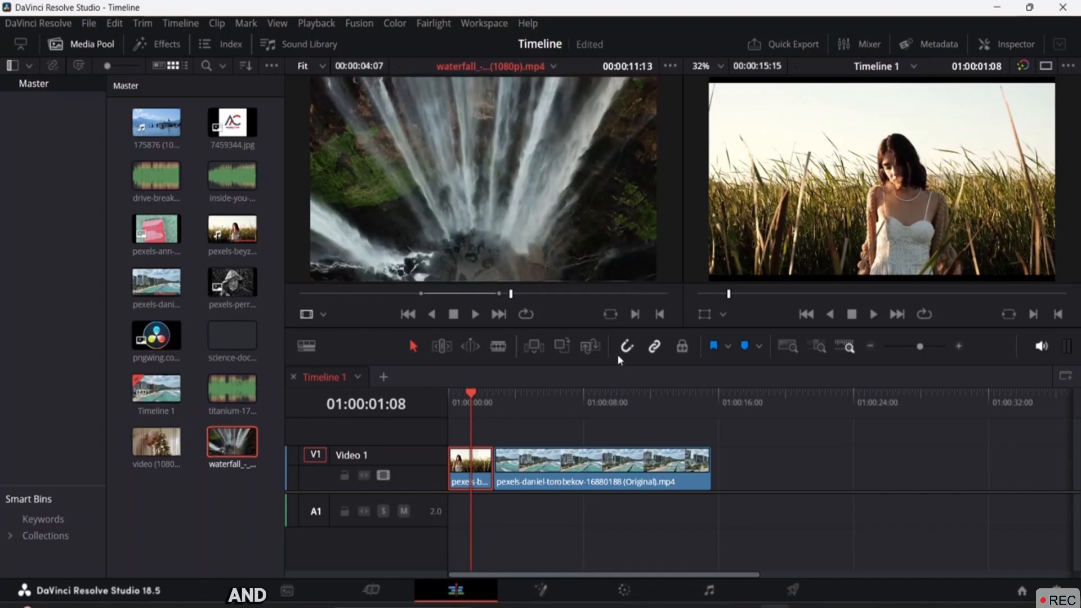
pyautogui.click(562, 345)
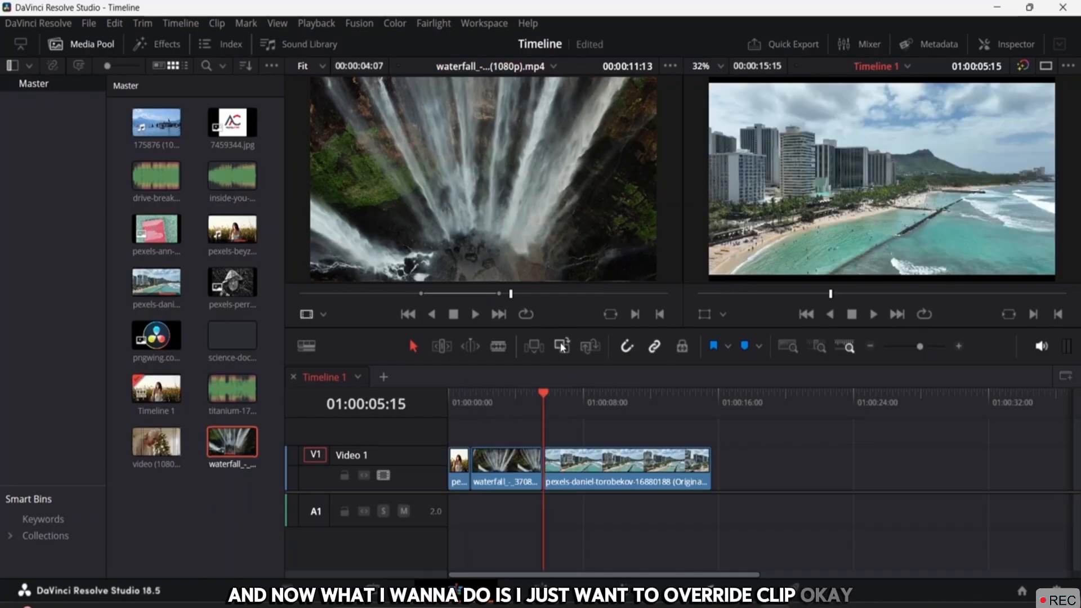
pyautogui.click(461, 468)
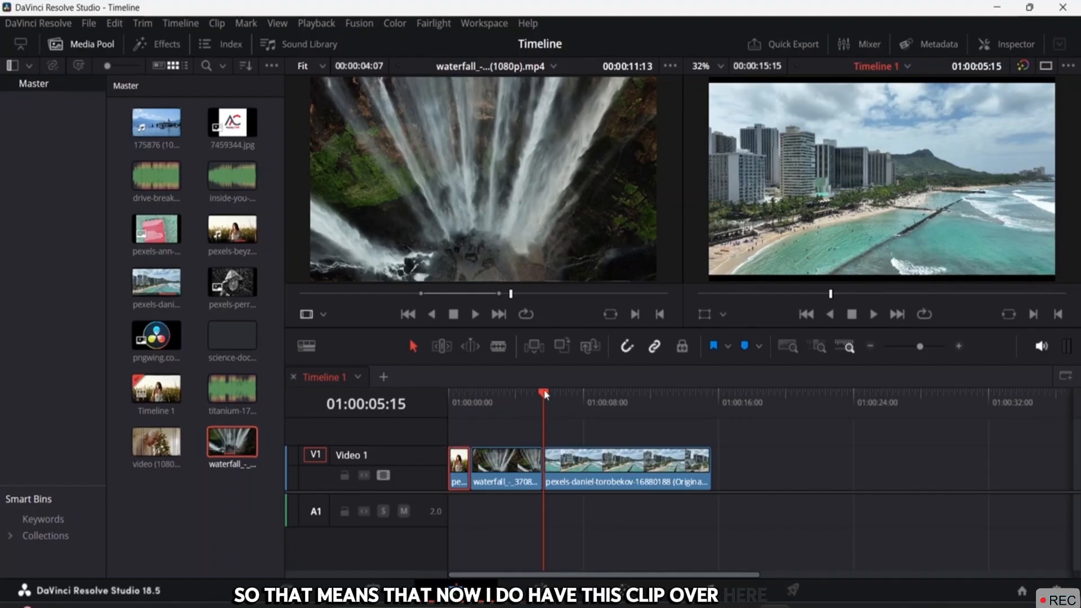
pyautogui.moveTo(544, 394); pyautogui.dragTo(437, 394)
pyautogui.press('space')
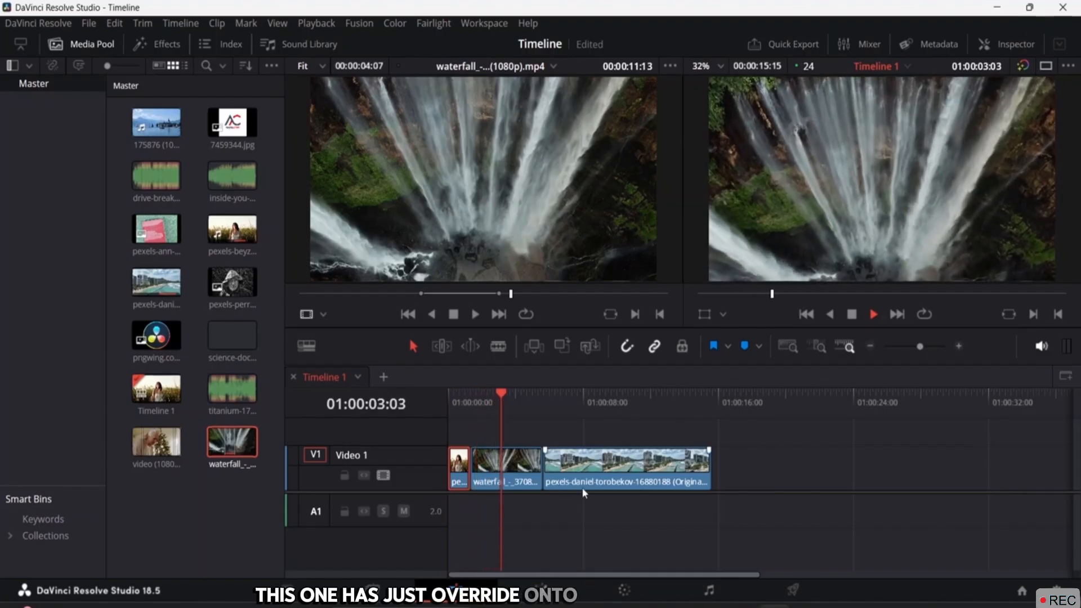
# Delete the waterfall clip and butt the beach clip against the short woman clip
pyautogui.click(506, 472)
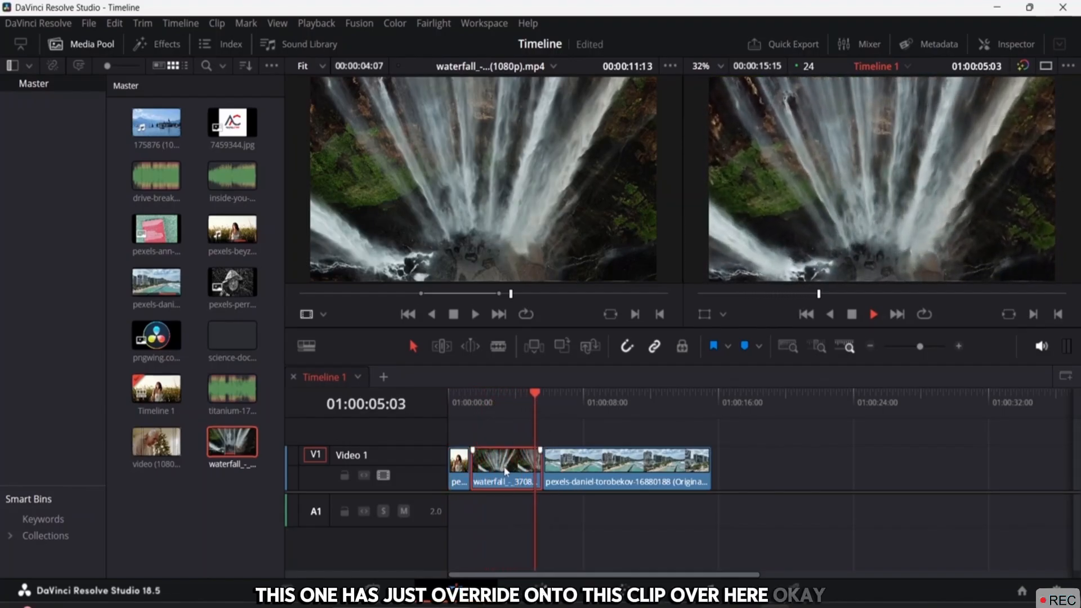
pyautogui.press('BackSpace')
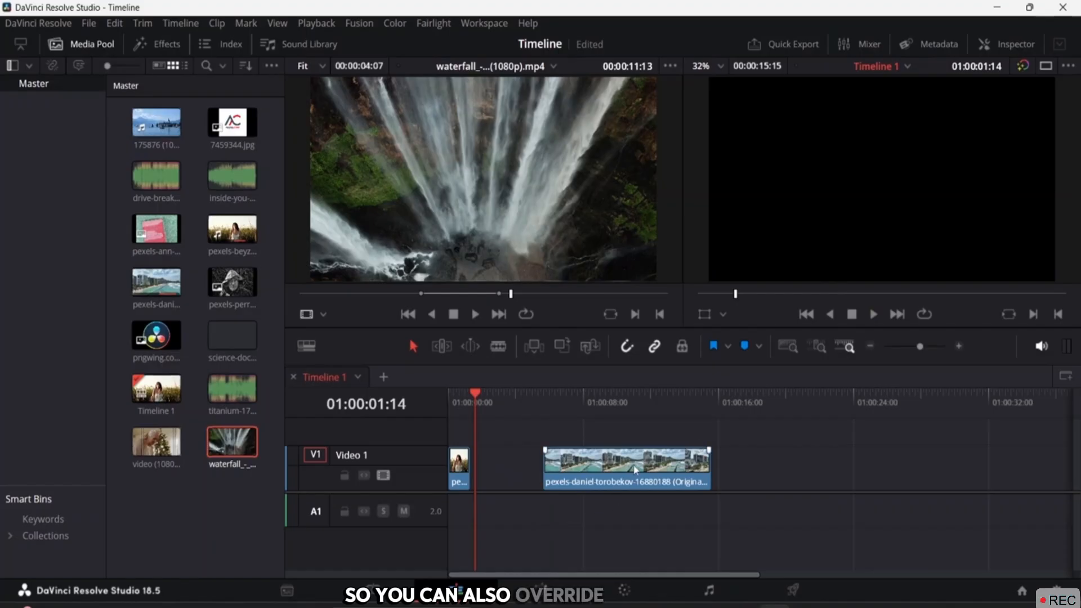
pyautogui.moveTo(637, 471); pyautogui.dragTo(531, 489)
pyautogui.click(771, 420)
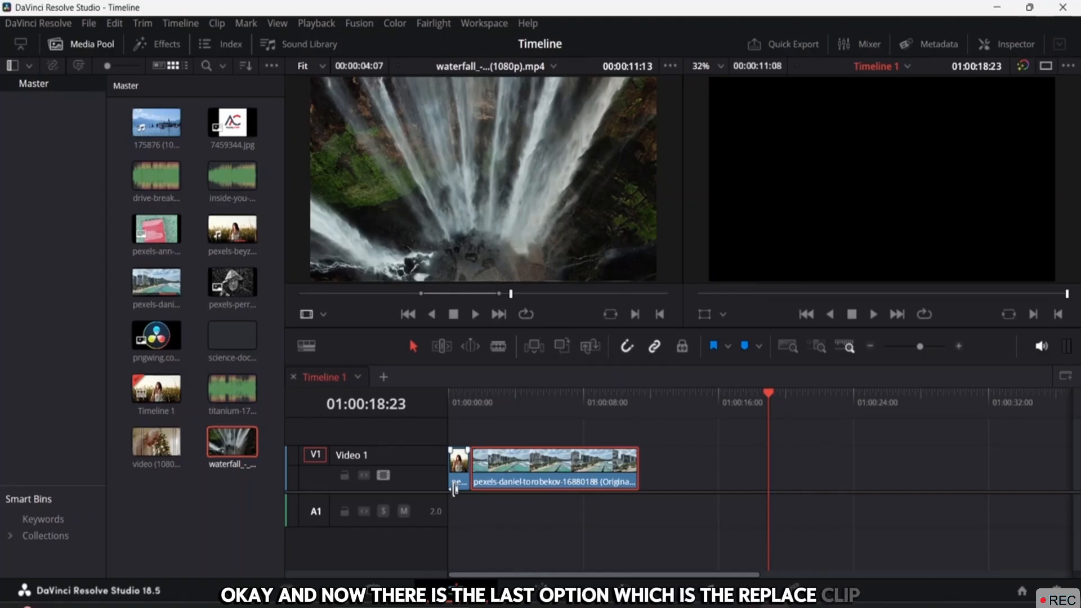
pyautogui.click(464, 474)
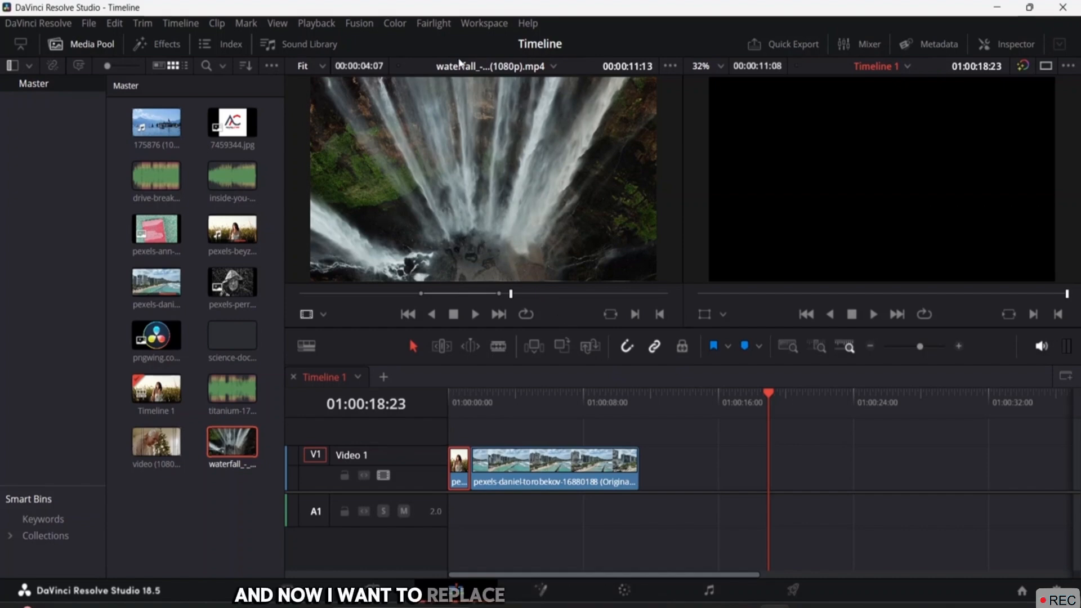
pyautogui.click(591, 345)
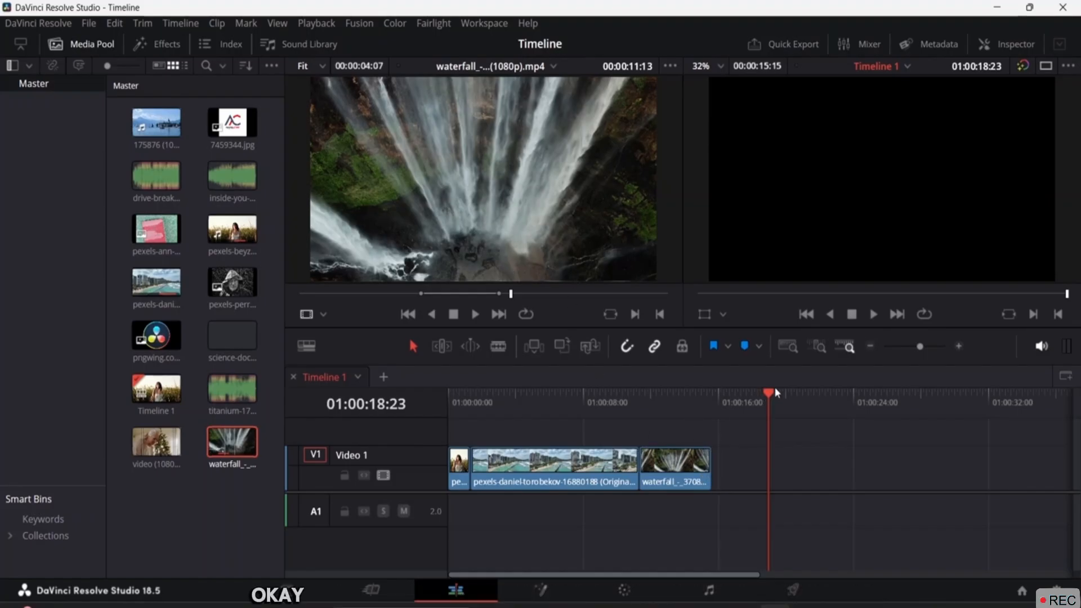
pyautogui.moveTo(775, 387); pyautogui.dragTo(457, 387)
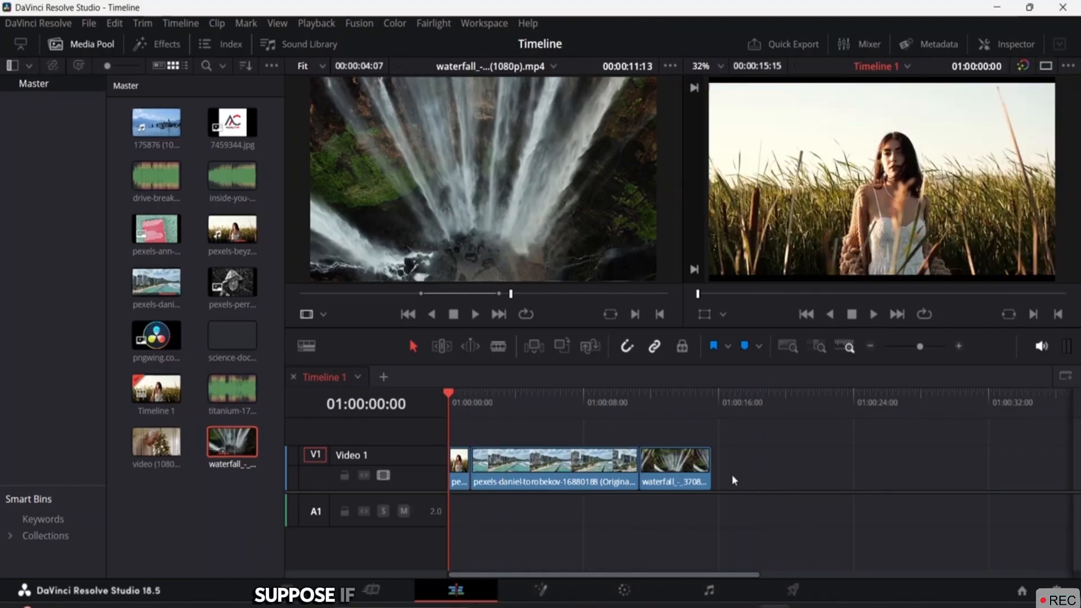
pyautogui.click(689, 465)
pyautogui.press('Delete')
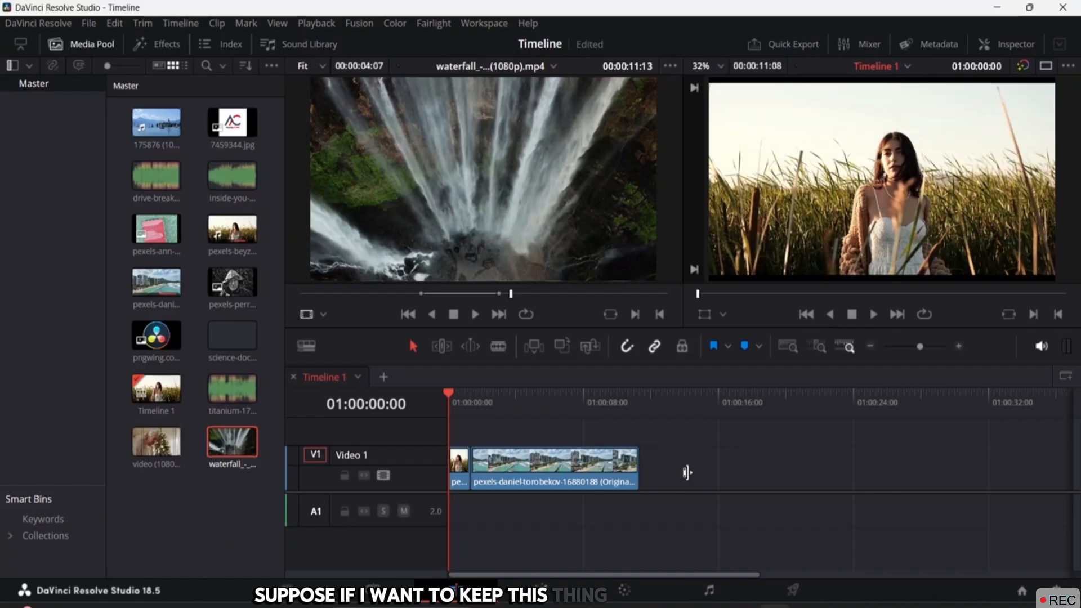
pyautogui.click(462, 477)
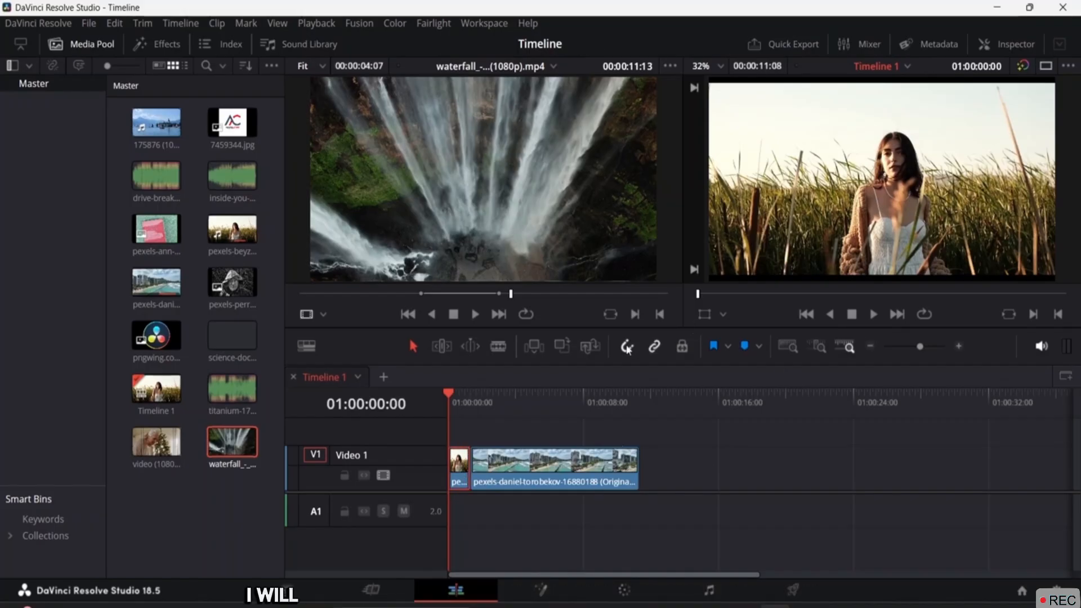
pyautogui.click(592, 351)
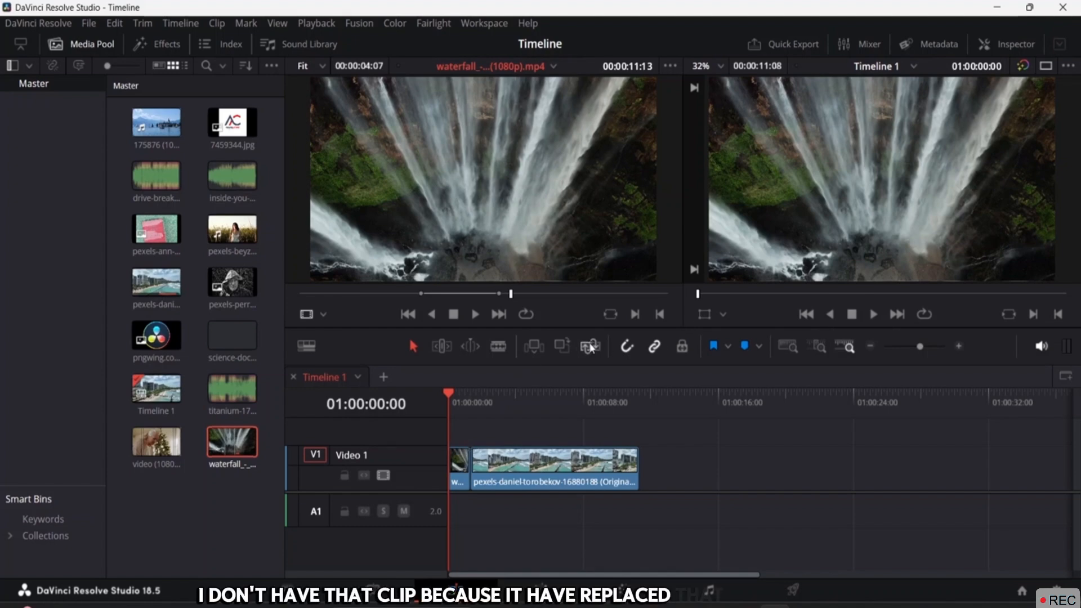
pyautogui.hotkey('ctrl', 'z')
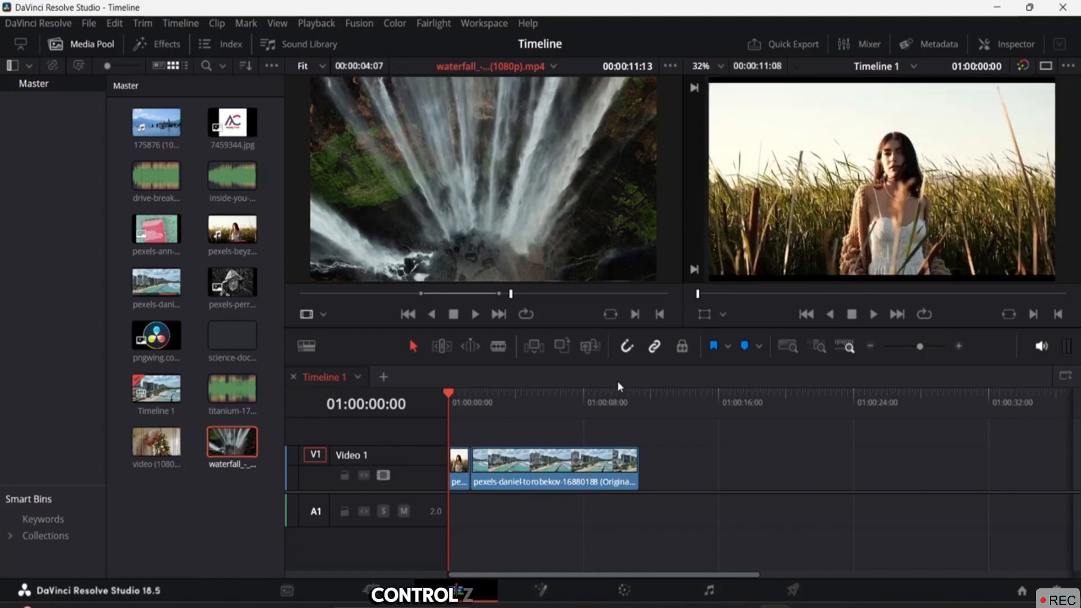
pyautogui.click(562, 346)
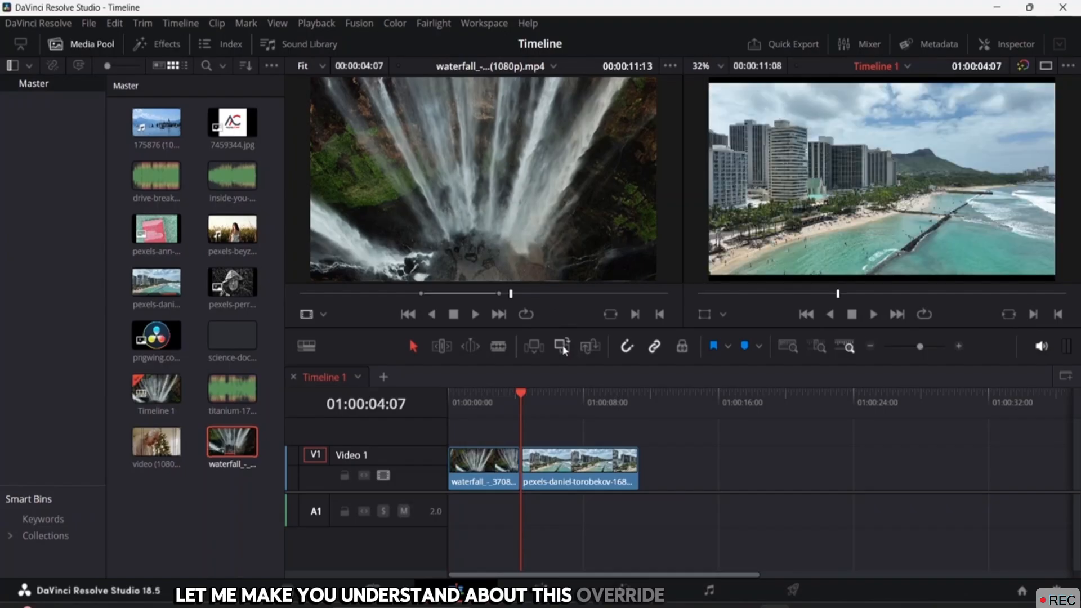
pyautogui.click(483, 461)
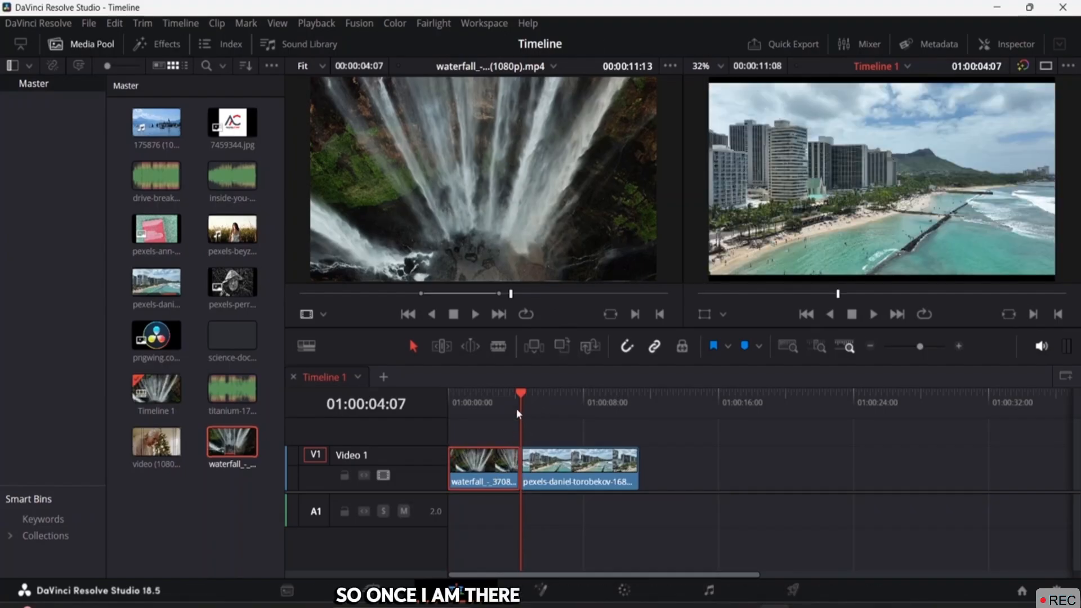
pyautogui.moveTo(522, 395); pyautogui.dragTo(595, 413)
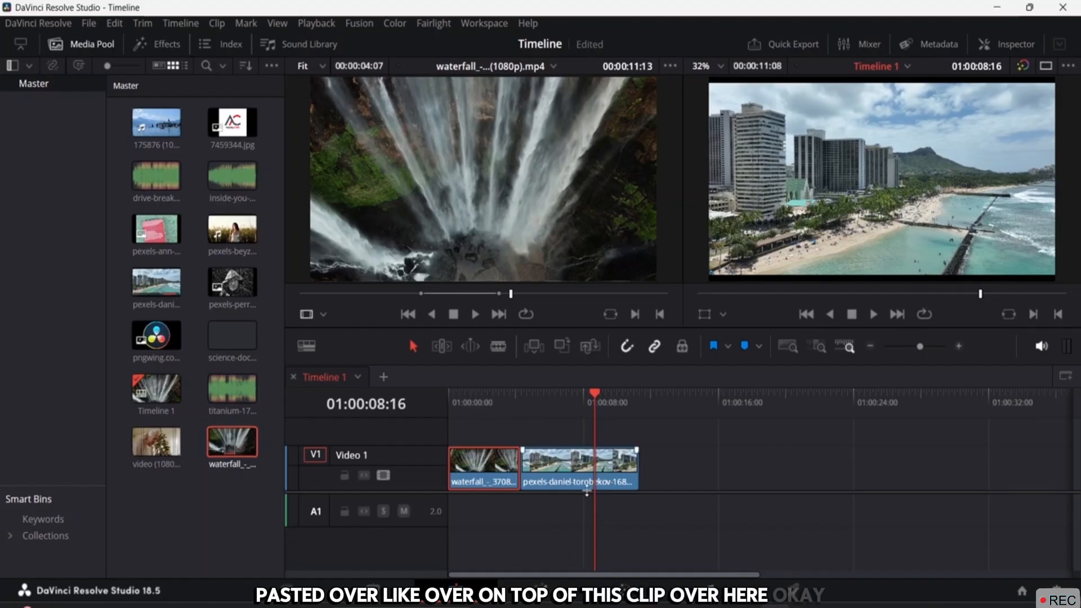
pyautogui.hotkey('ctrl', 'z')
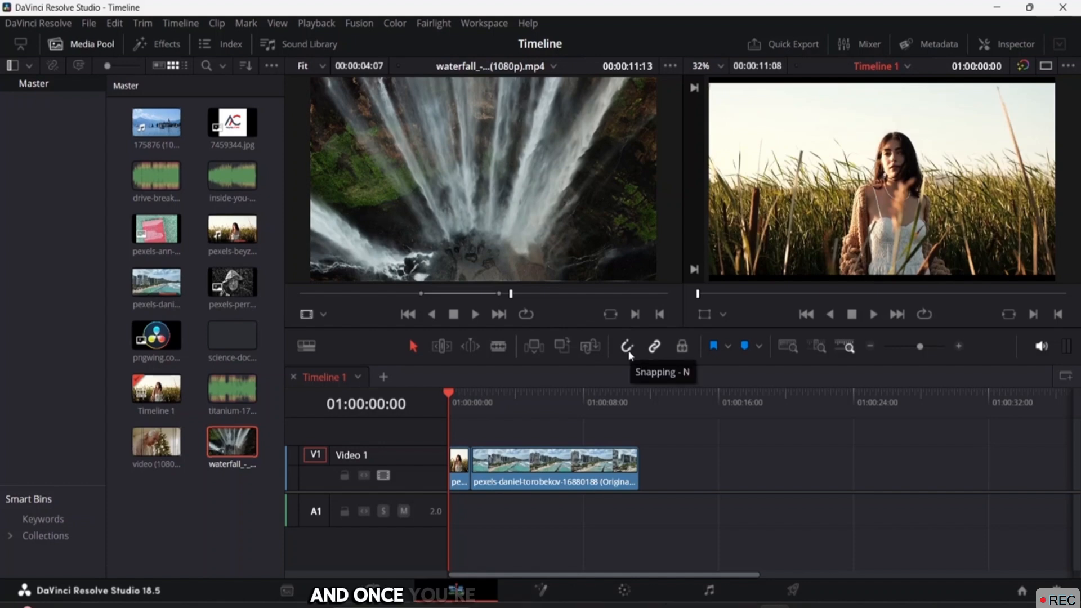
# Blade the beach clip at 01:00:03:14, review the cuts, and select the last two pieces
pyautogui.moveTo(450, 393); pyautogui.dragTo(510, 414)
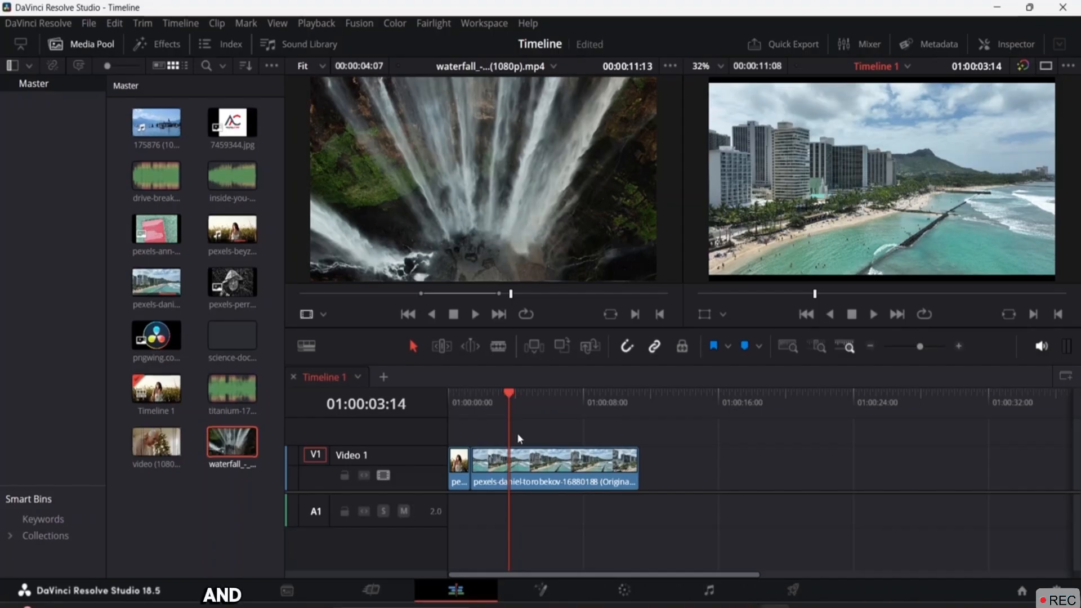
pyautogui.click(499, 346)
pyautogui.click(581, 471)
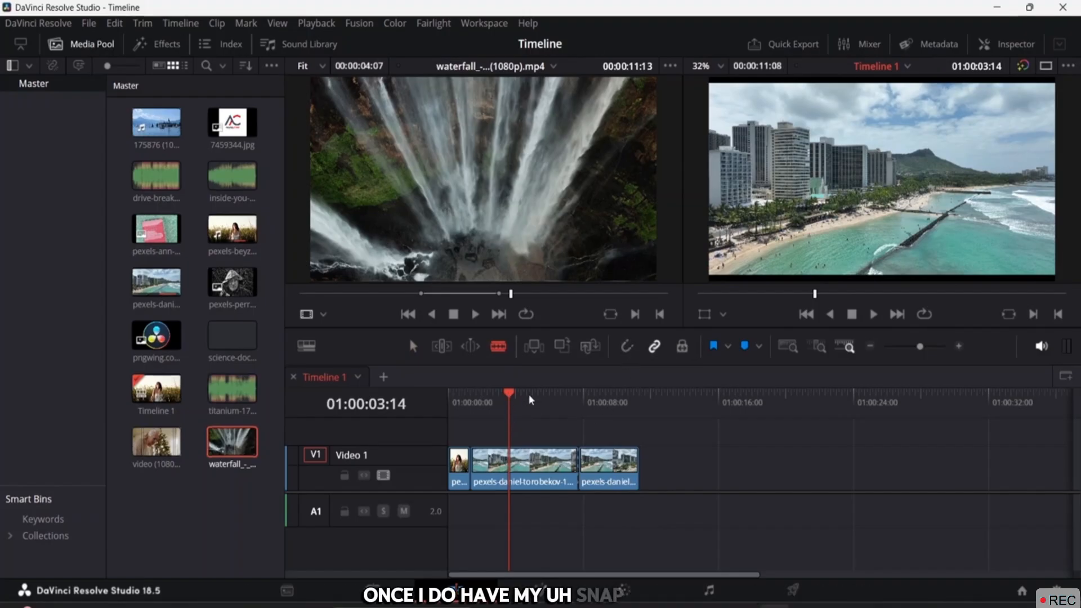
pyautogui.moveTo(509, 395); pyautogui.dragTo(531, 402)
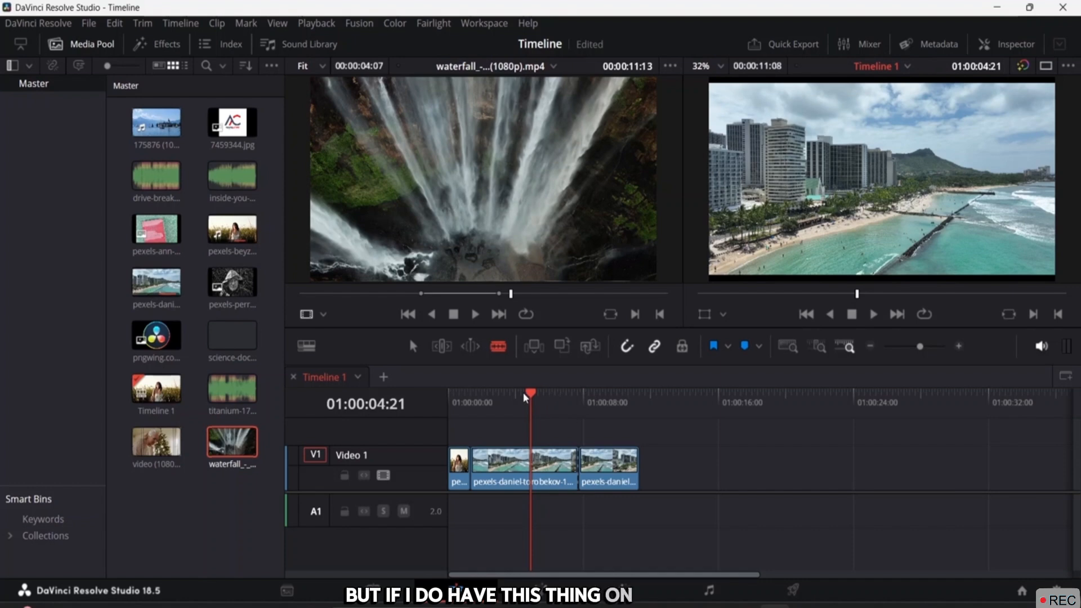
pyautogui.moveTo(534, 395); pyautogui.dragTo(579, 399)
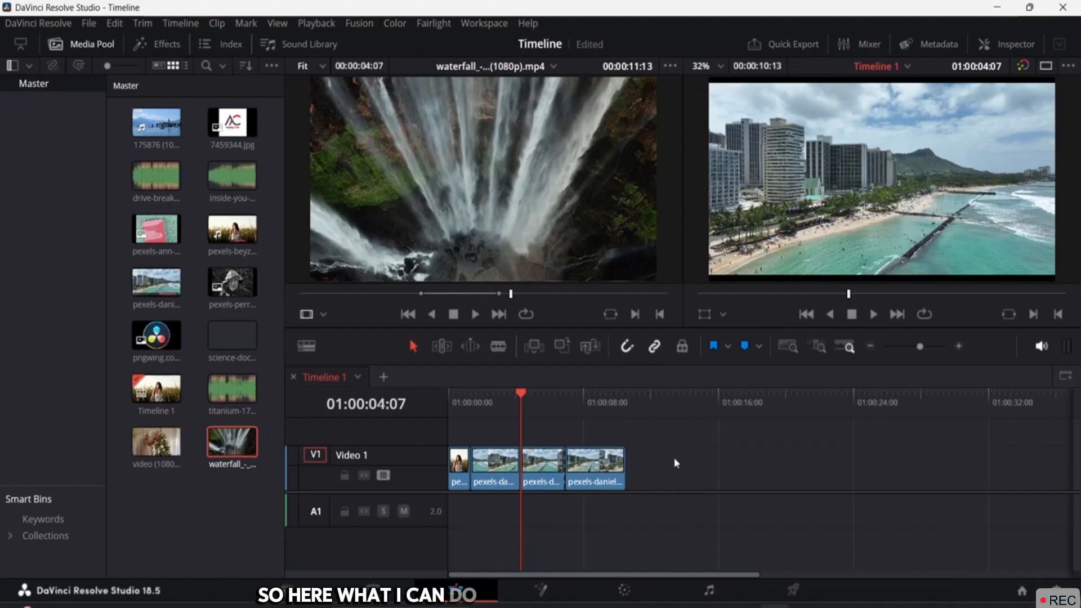
pyautogui.moveTo(625, 496); pyautogui.dragTo(551, 491)
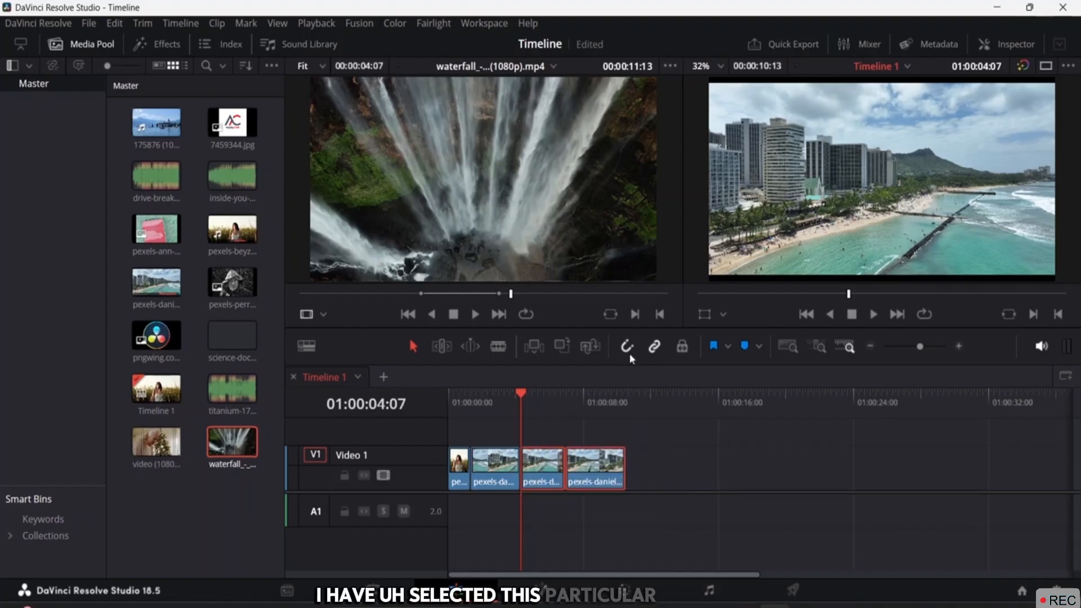
# Turn on linked selection, test-drag the V1 clips back into place, then toggle position lock on and off
pyautogui.click(653, 348)
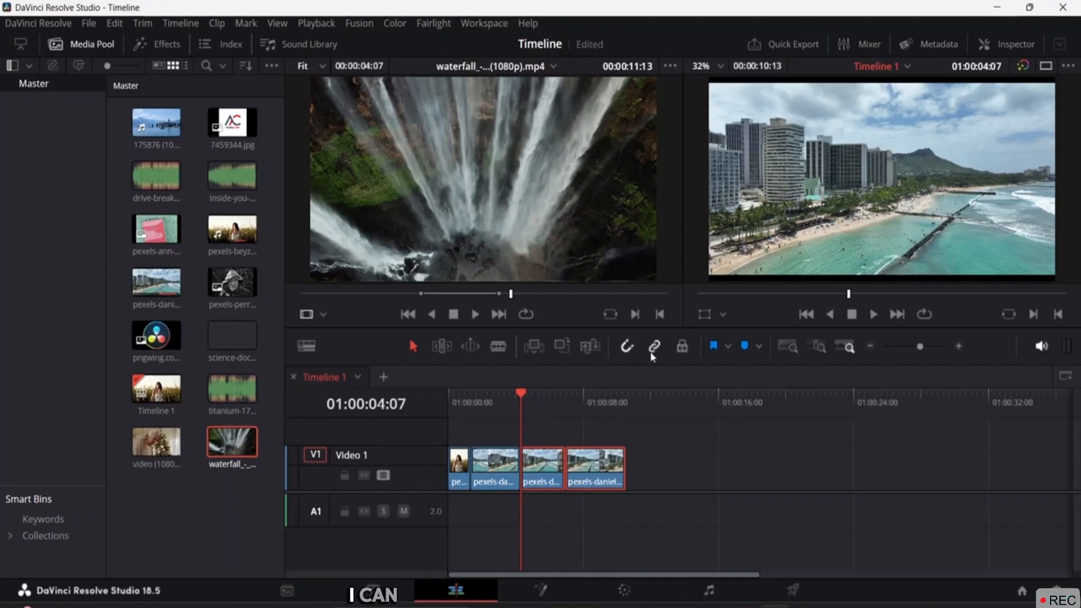
pyautogui.moveTo(553, 470)
pyautogui.mouseDown()
pyautogui.moveTo(687, 468)
pyautogui.moveTo(541, 480)
pyautogui.moveTo(563, 480)
pyautogui.moveTo(552, 486)
pyautogui.mouseUp()
pyautogui.click(661, 453)
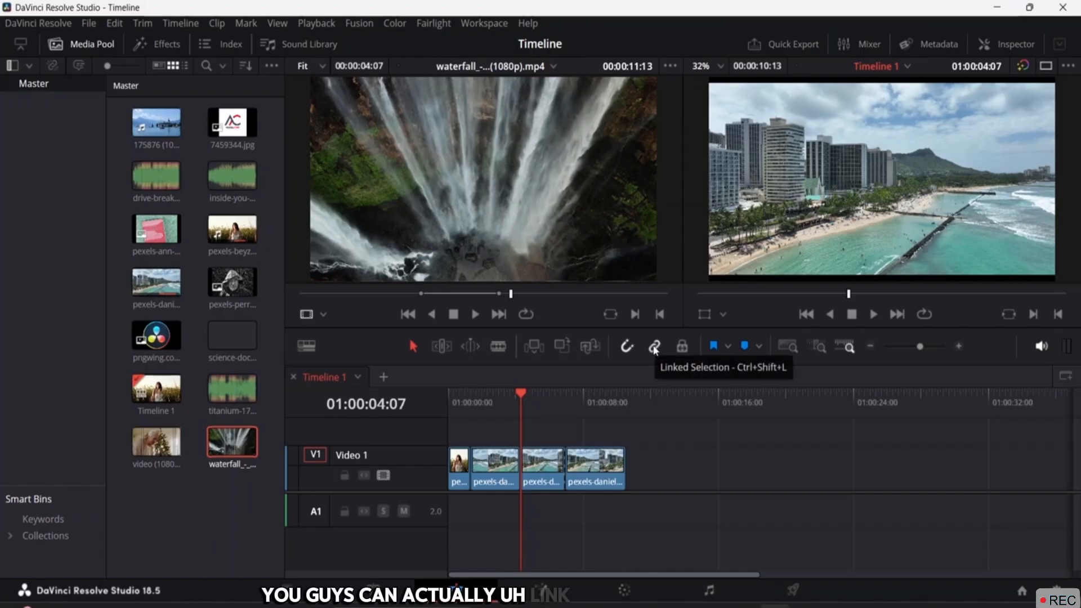
pyautogui.click(682, 348)
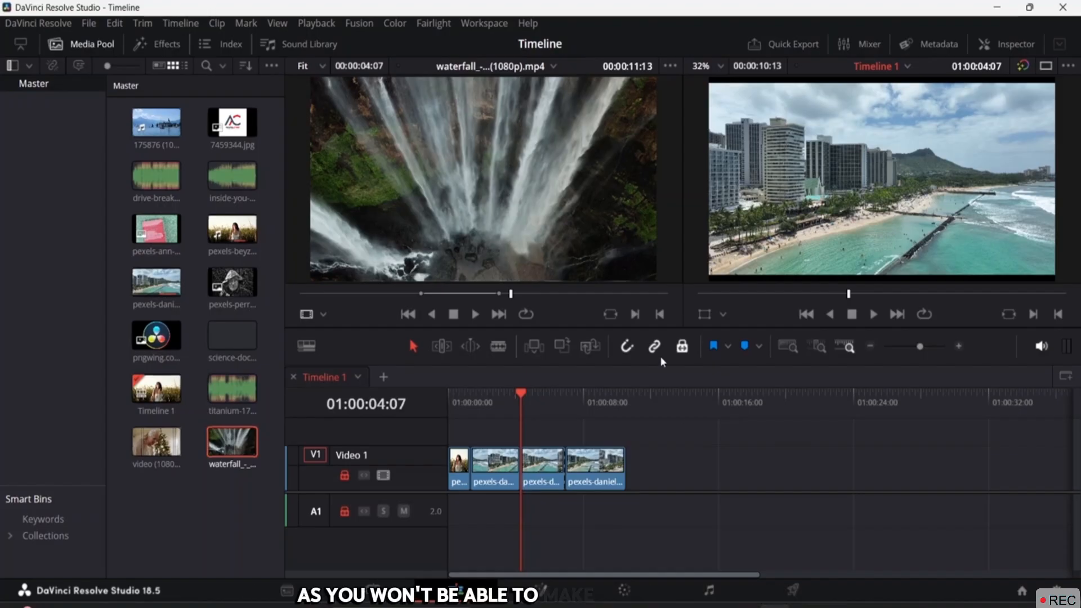
pyautogui.click(682, 346)
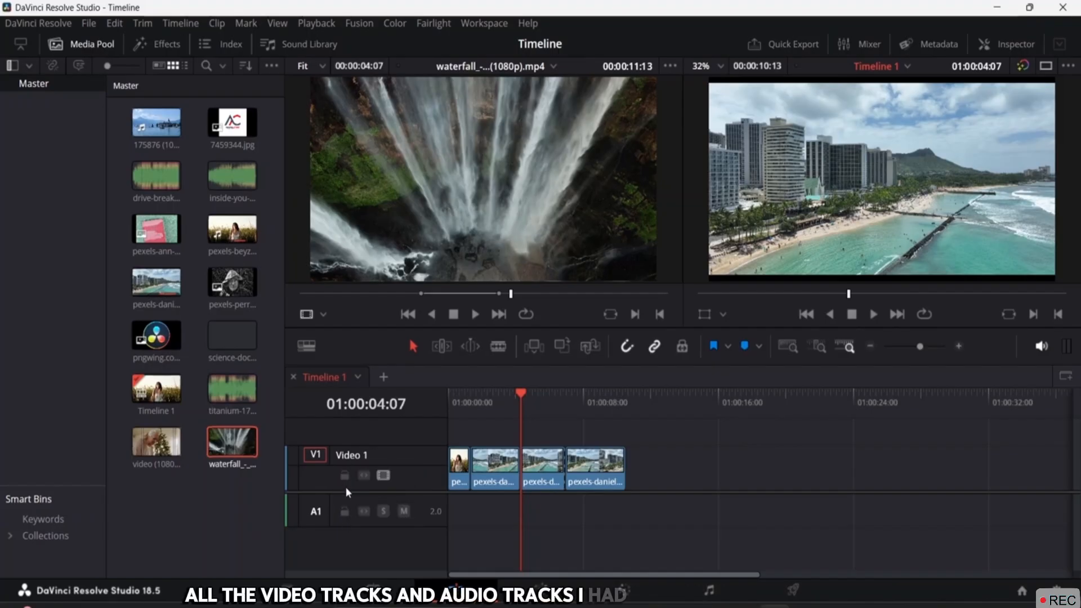
# Set the marker colour to Sky and move the playhead to 01:00:05:13
pyautogui.click(728, 346)
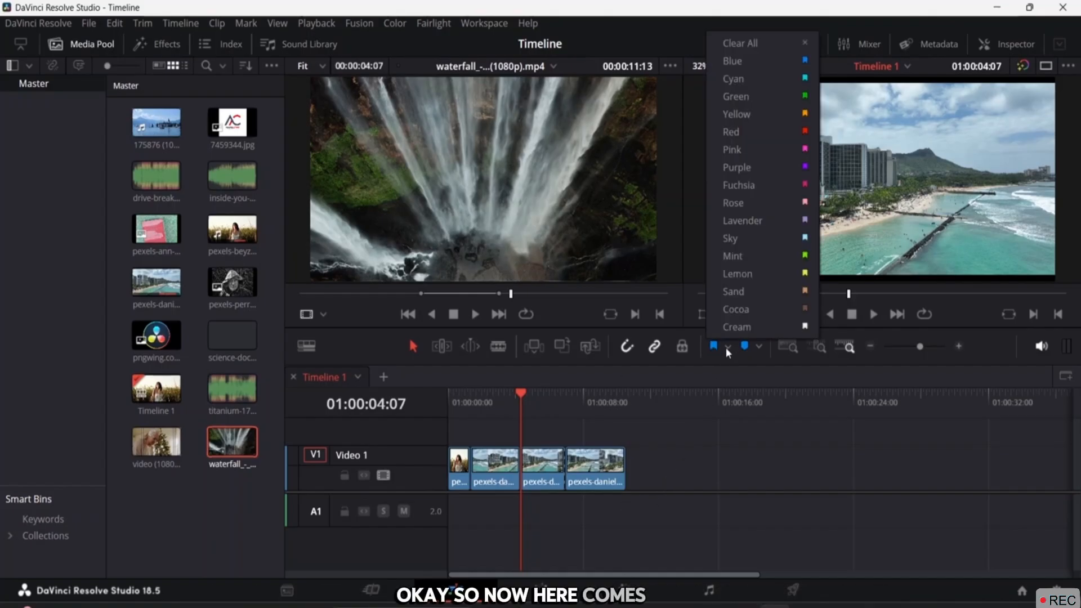
pyautogui.click(714, 351)
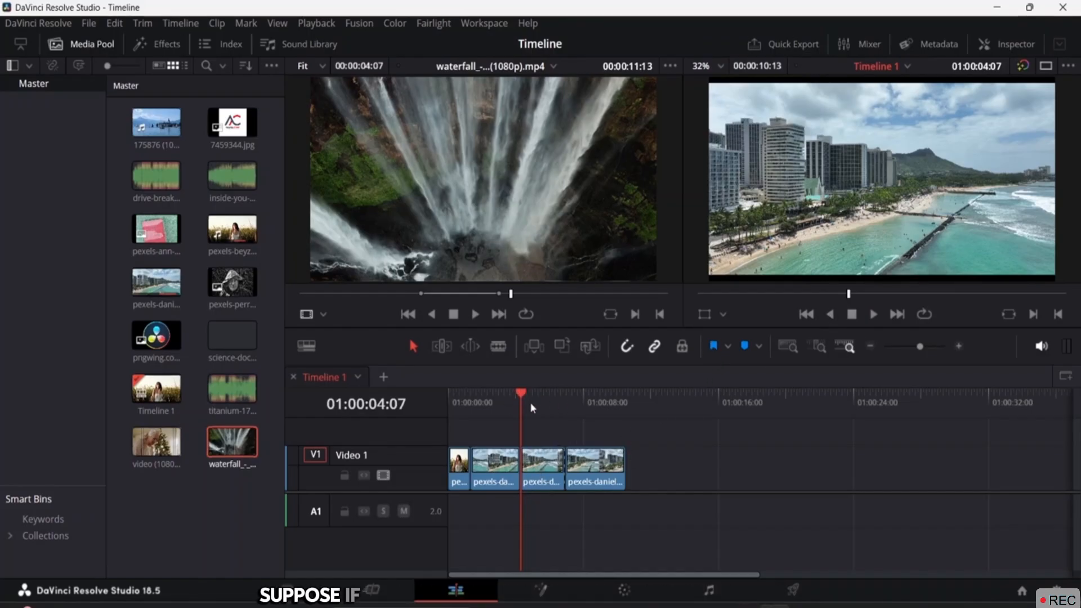
pyautogui.moveTo(531, 394)
pyautogui.mouseDown()
pyautogui.moveTo(555, 397)
pyautogui.moveTo(523, 397)
pyautogui.mouseUp()
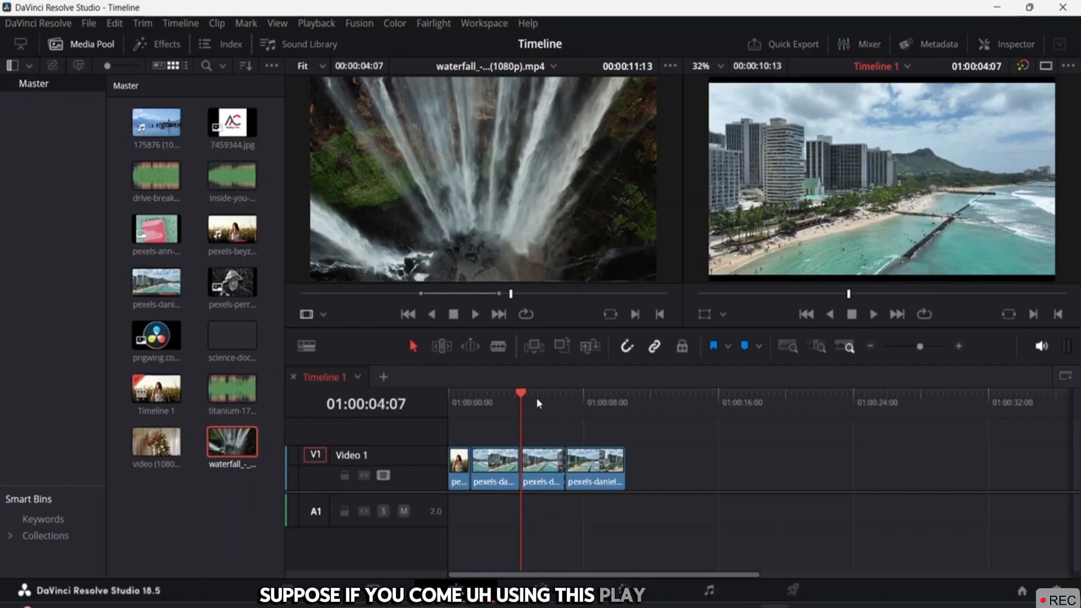
pyautogui.click(728, 346)
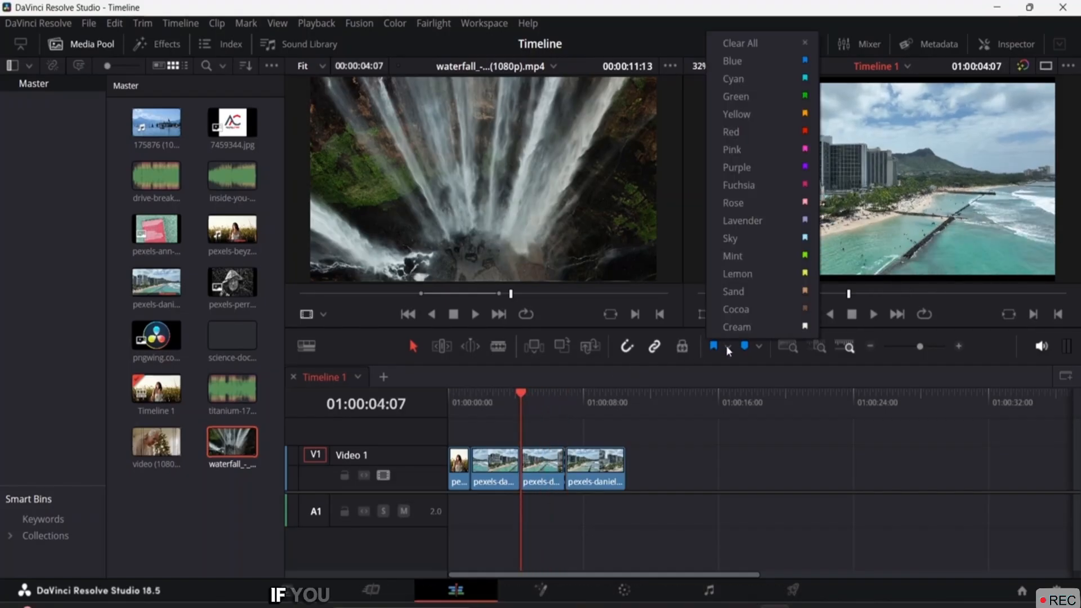
pyautogui.click(750, 235)
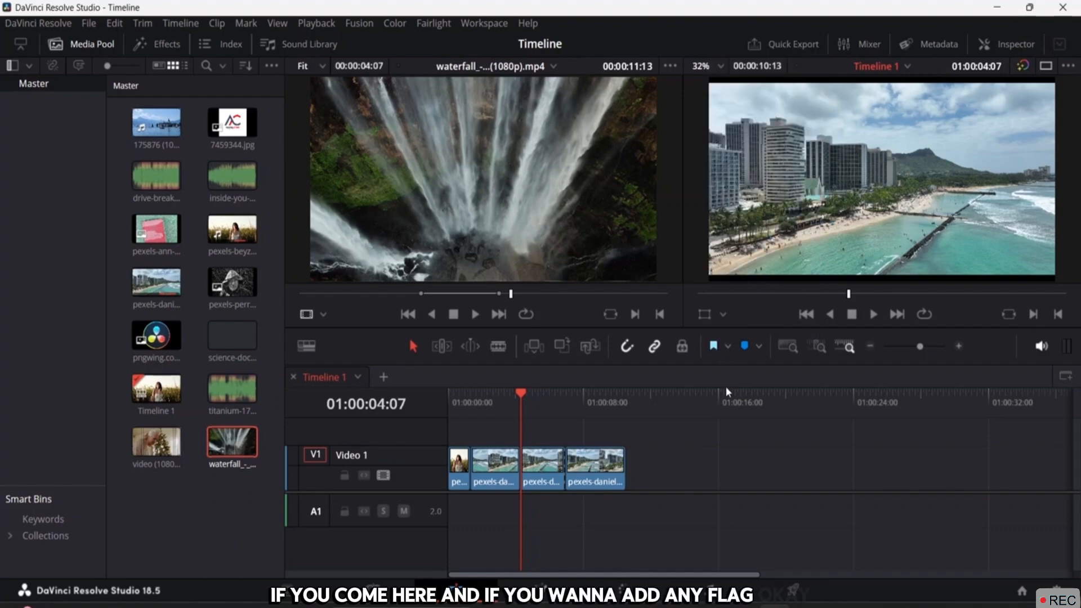
pyautogui.moveTo(523, 396); pyautogui.dragTo(542, 395)
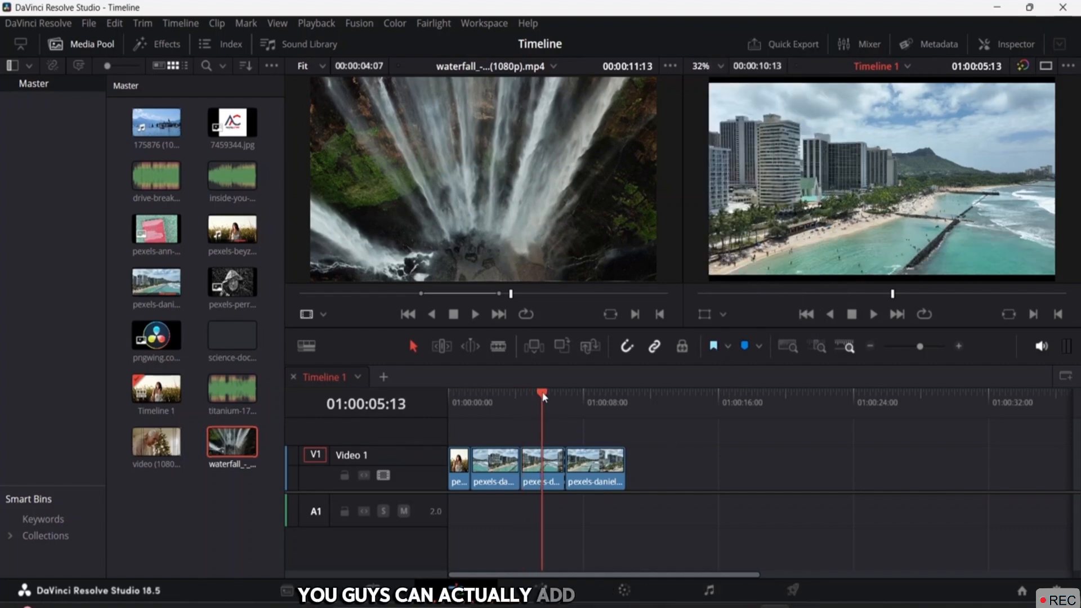
# Add markers at 01:00:05:13 and 01:00:06:23 on the timeline ruler
pyautogui.click(758, 345)
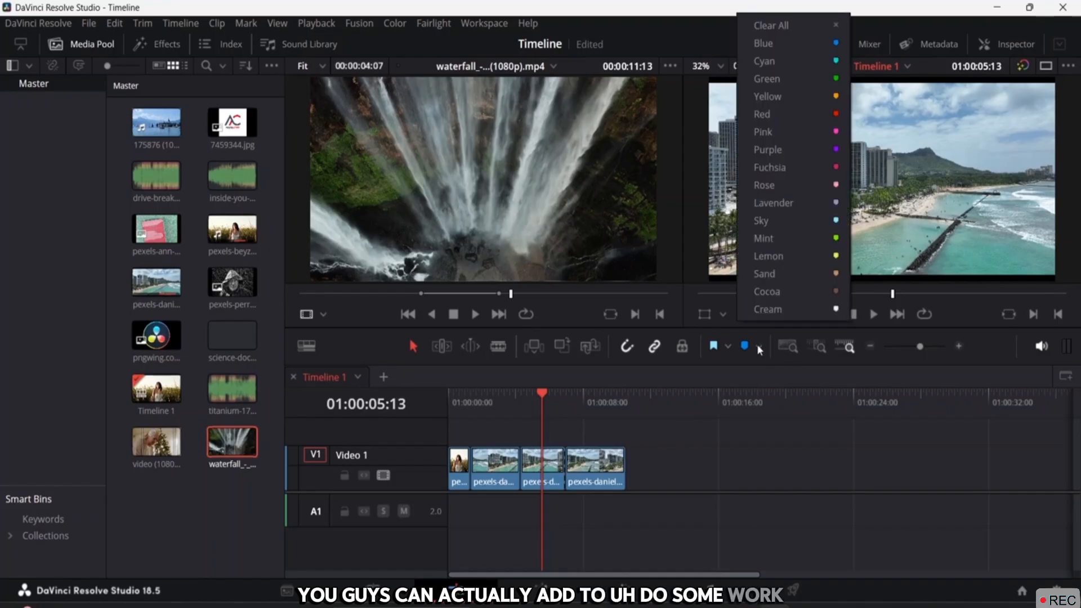
pyautogui.click(756, 345)
pyautogui.click(744, 346)
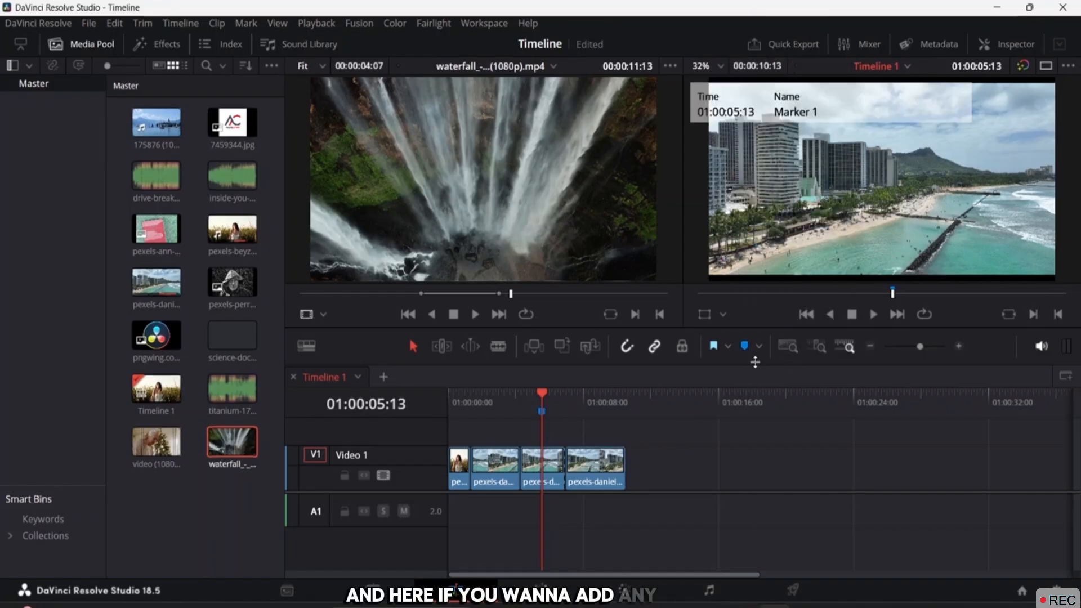
pyautogui.moveTo(542, 397)
pyautogui.mouseDown()
pyautogui.moveTo(586, 395)
pyautogui.moveTo(572, 399)
pyautogui.mouseUp()
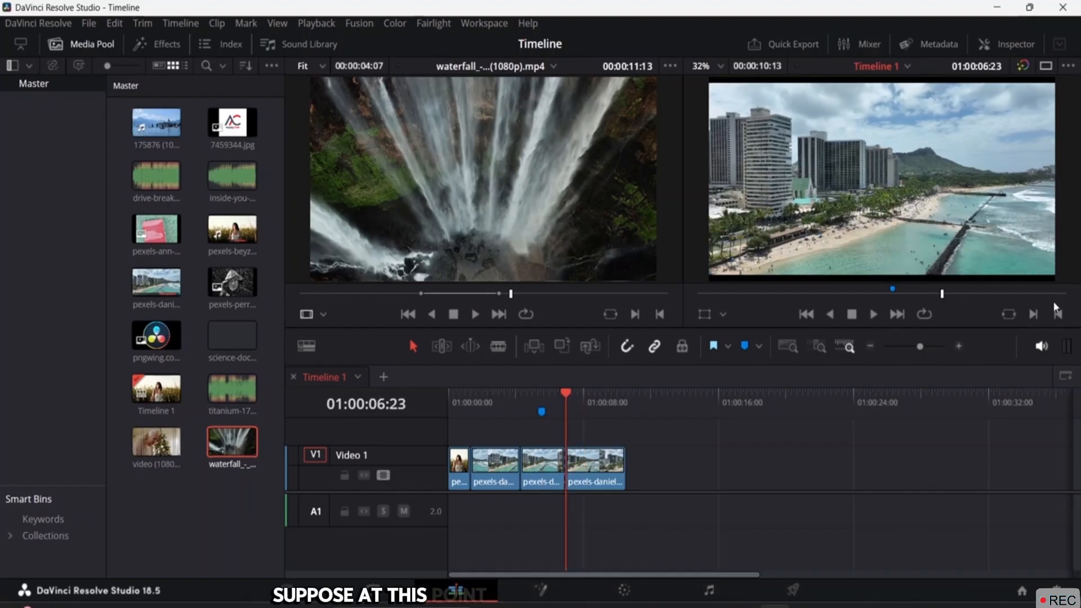
pyautogui.click(745, 347)
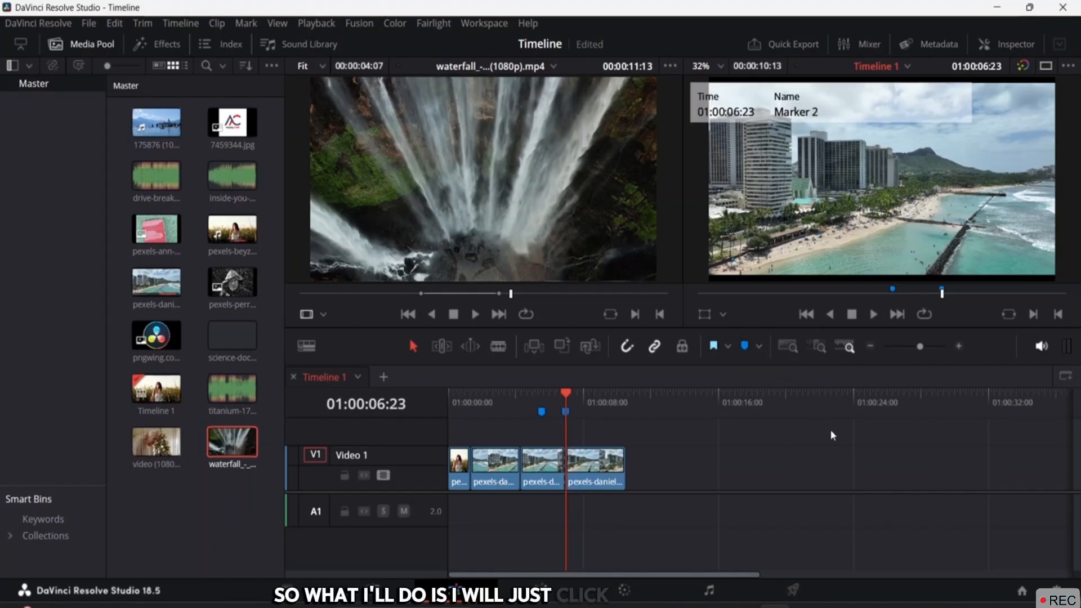
# Open the edit dialog for Marker 2 at 01:00:06:23
pyautogui.click(582, 394)
pyautogui.click(617, 390)
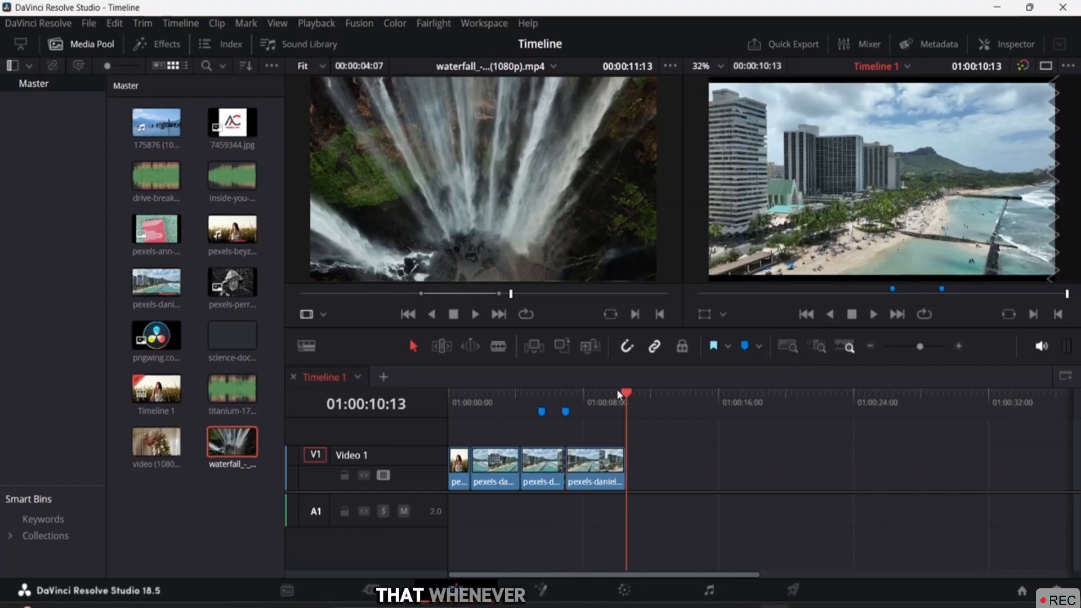
pyautogui.moveTo(567, 416)
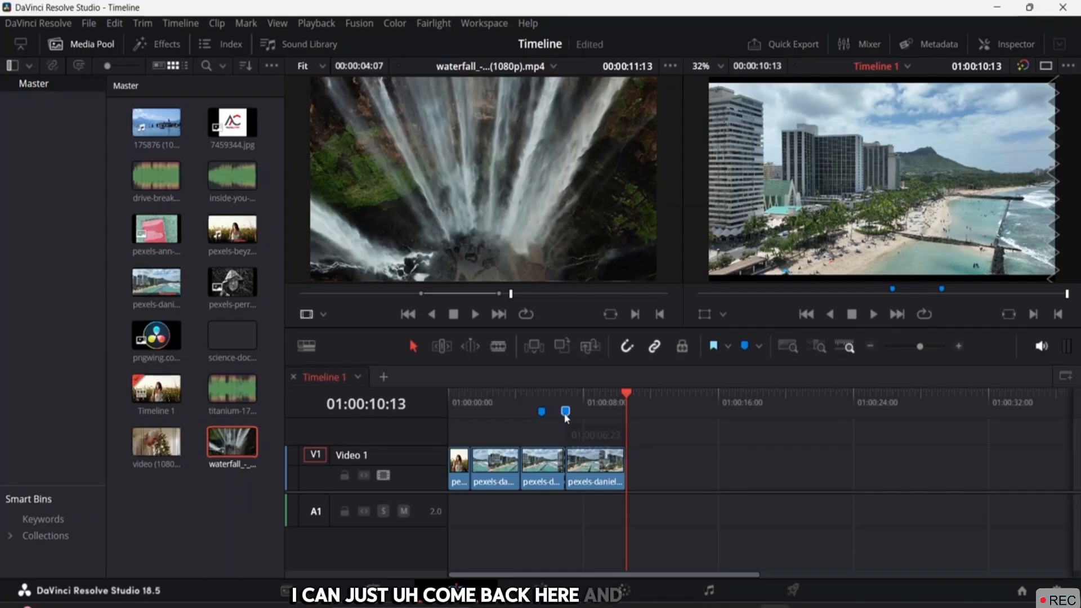
pyautogui.doubleClick(566, 412)
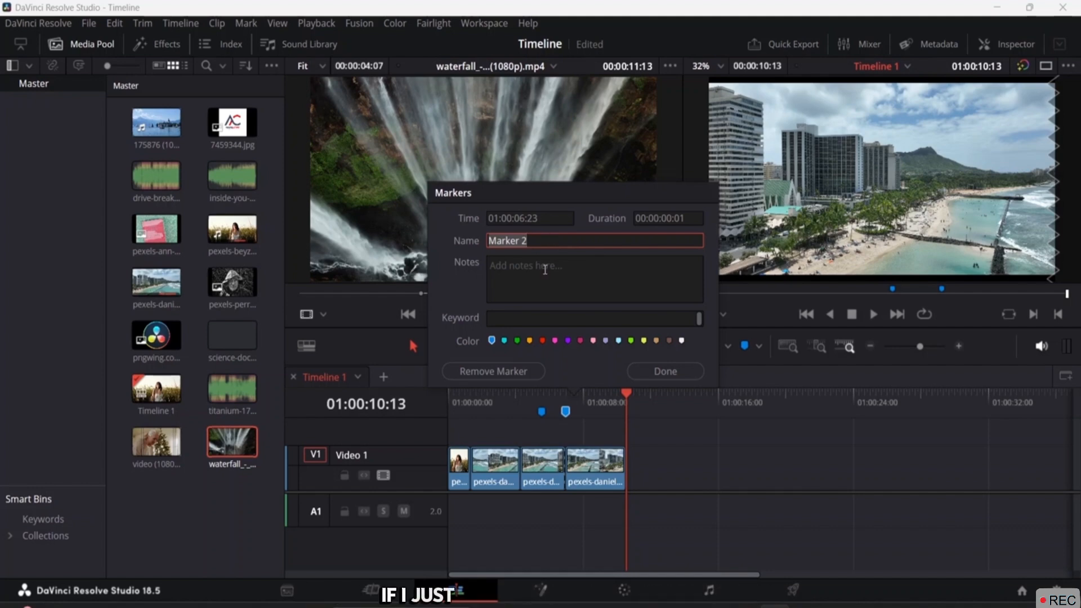
# Give Marker 2 the note 'put up logo' and close its dialog with Done
pyautogui.click(545, 270)
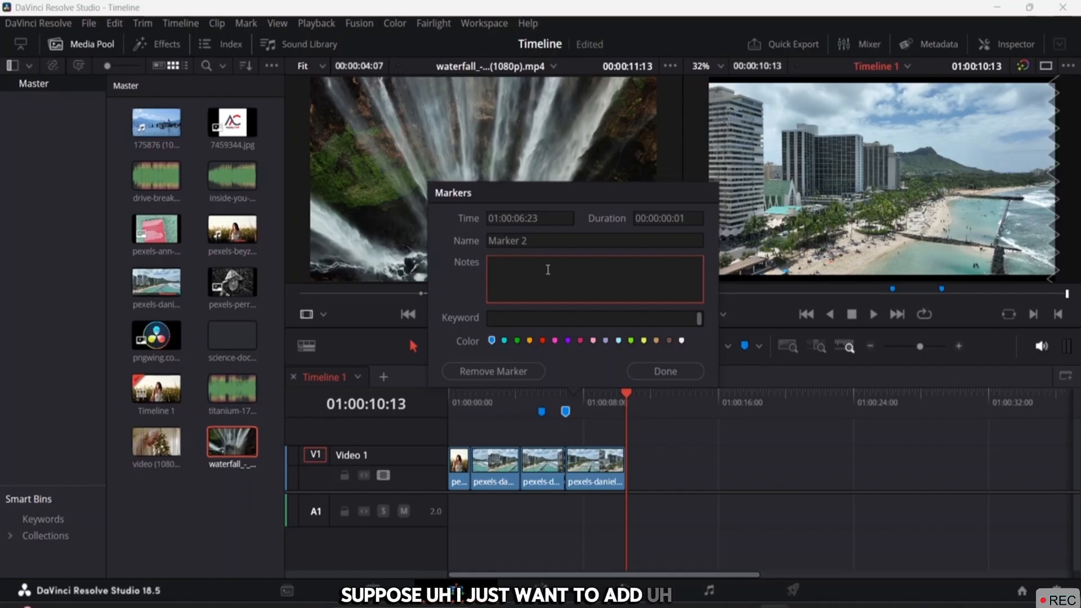
pyautogui.write('put ')
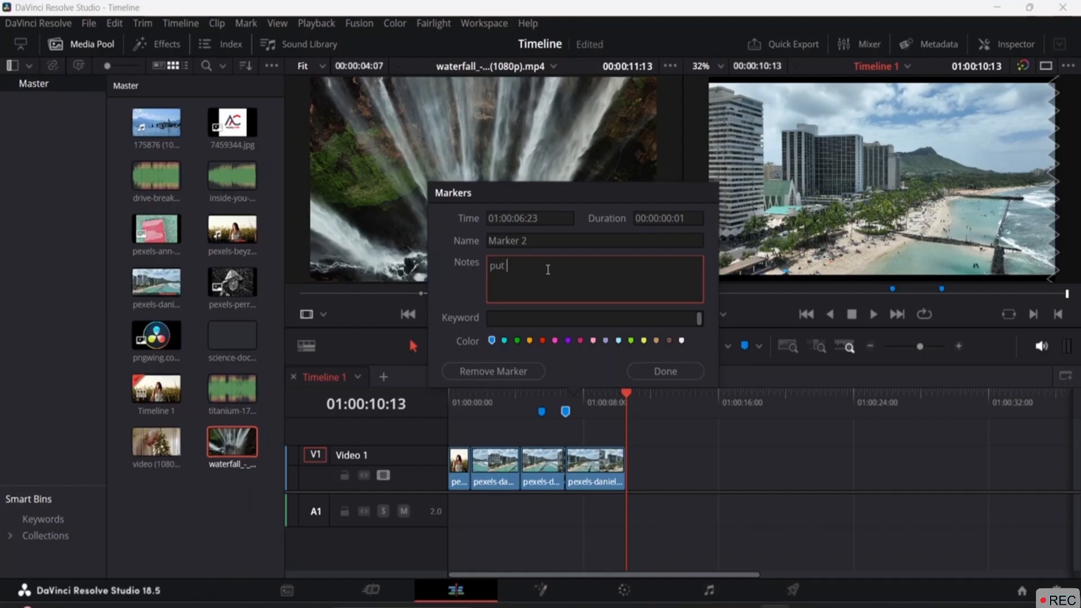
pyautogui.write('up loh')
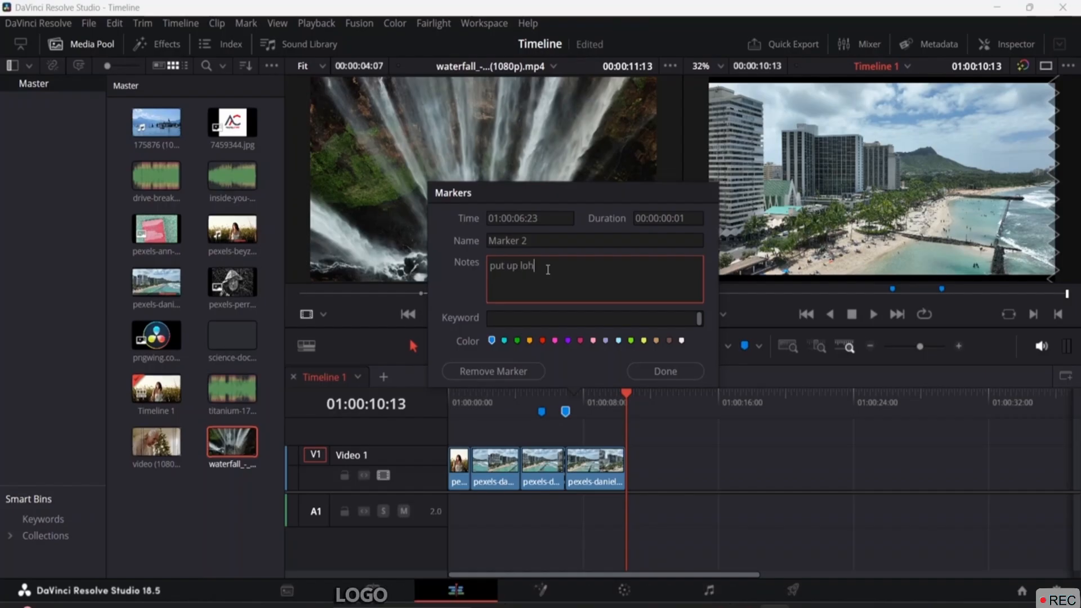
pyautogui.press('BackSpace')
pyautogui.write('go')
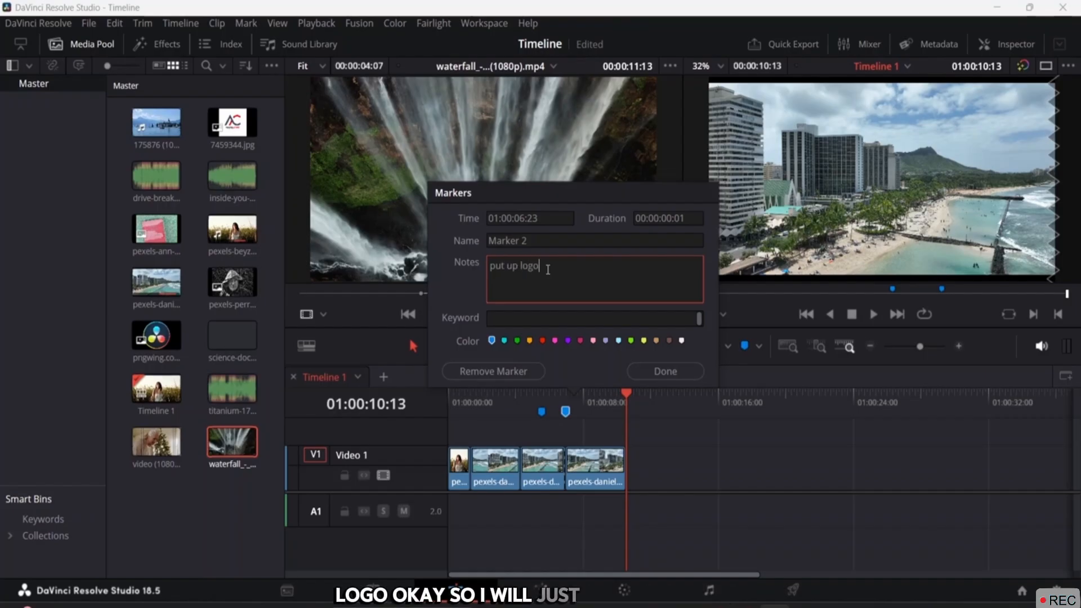
pyautogui.click(669, 372)
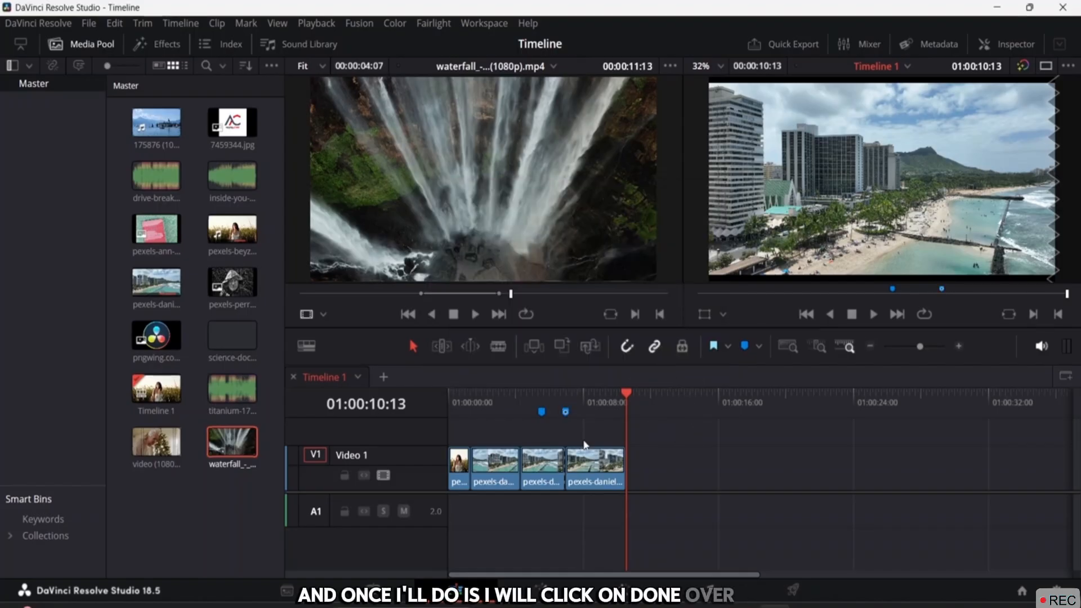
pyautogui.moveTo(566, 415)
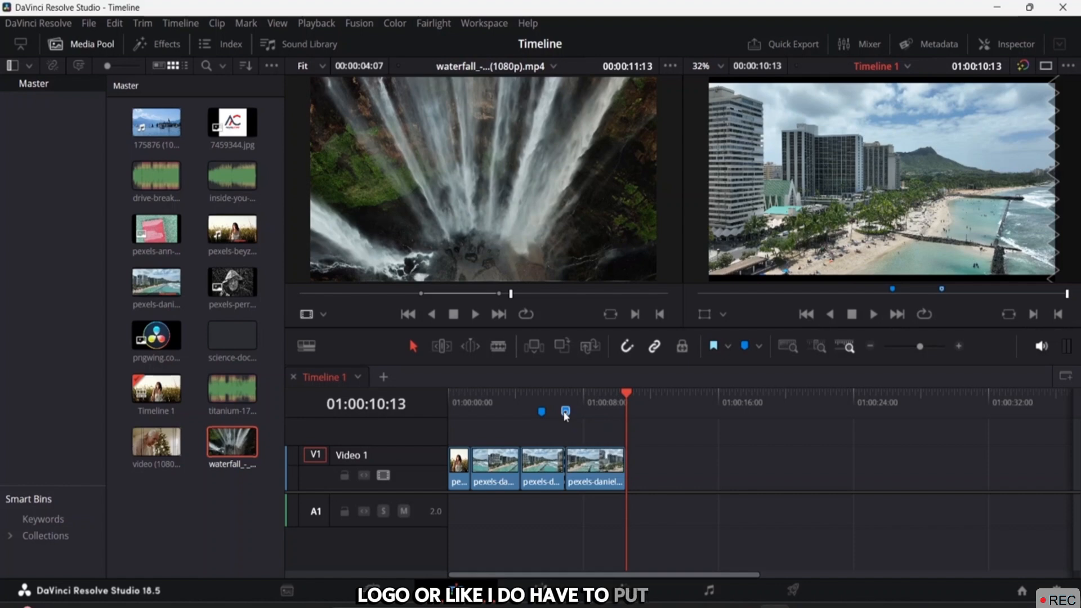
# Delete Marker 2 and then Marker 1 from the timeline ruler
pyautogui.press('Delete')
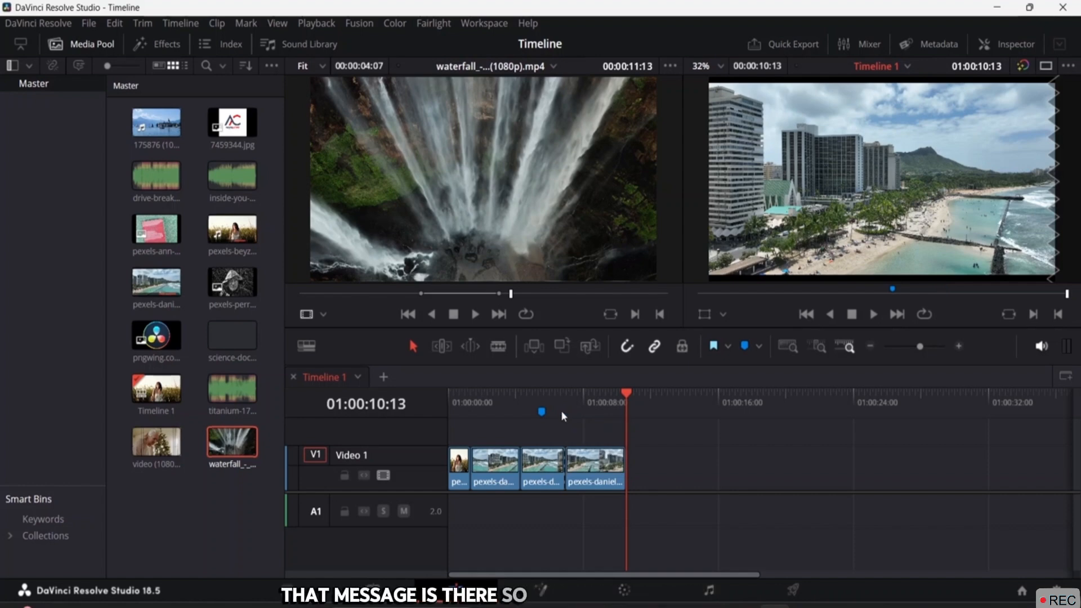
pyautogui.click(541, 411)
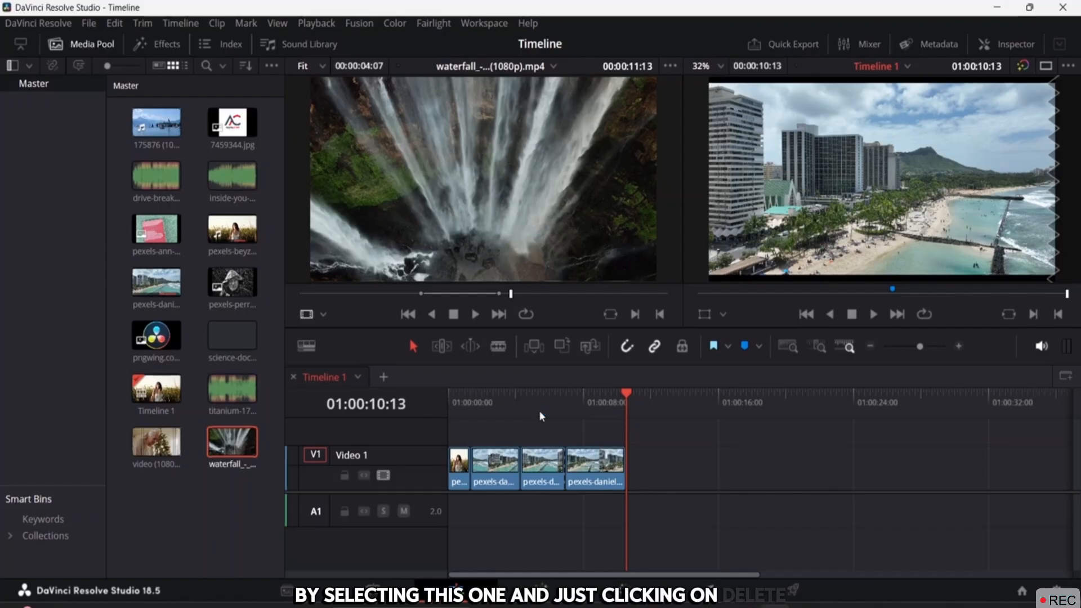
pyautogui.press('Delete')
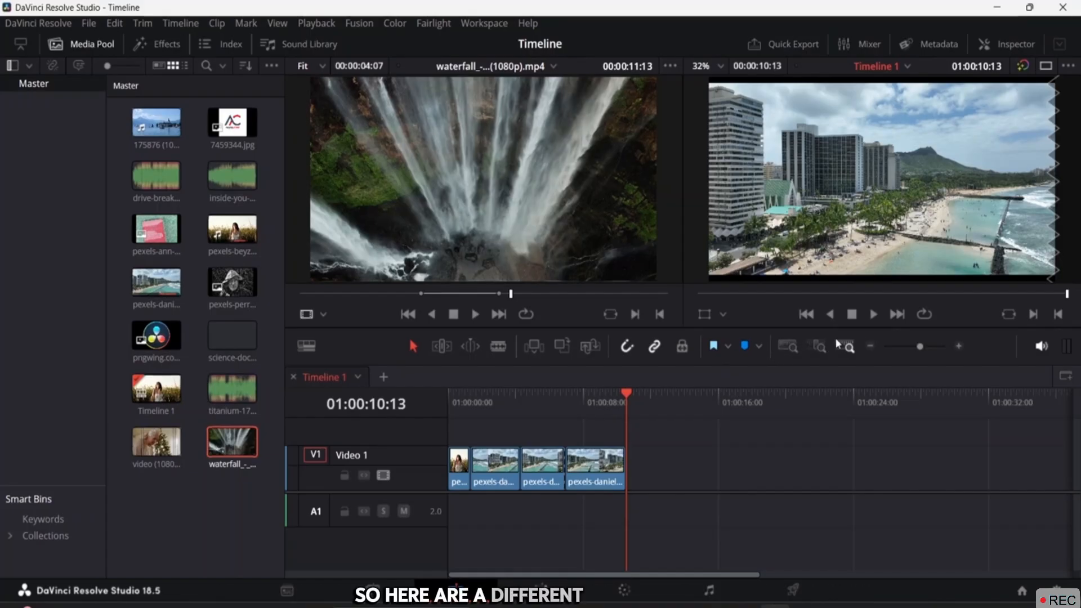
# Try Full Extent, Detail and Custom zoom, then fit all four clips with playhead at start
pyautogui.click(786, 347)
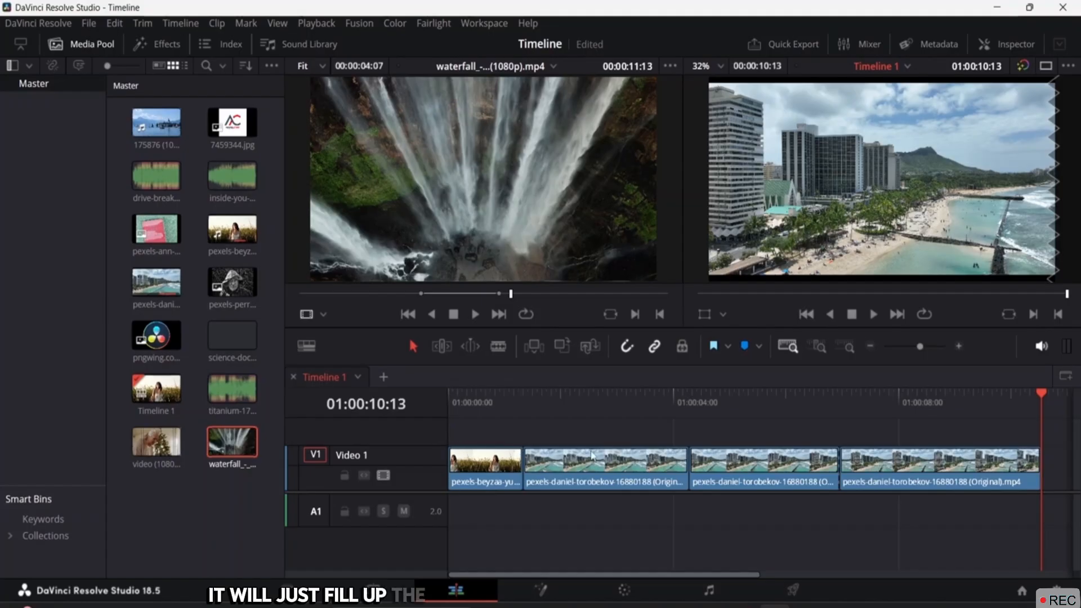
pyautogui.click(820, 347)
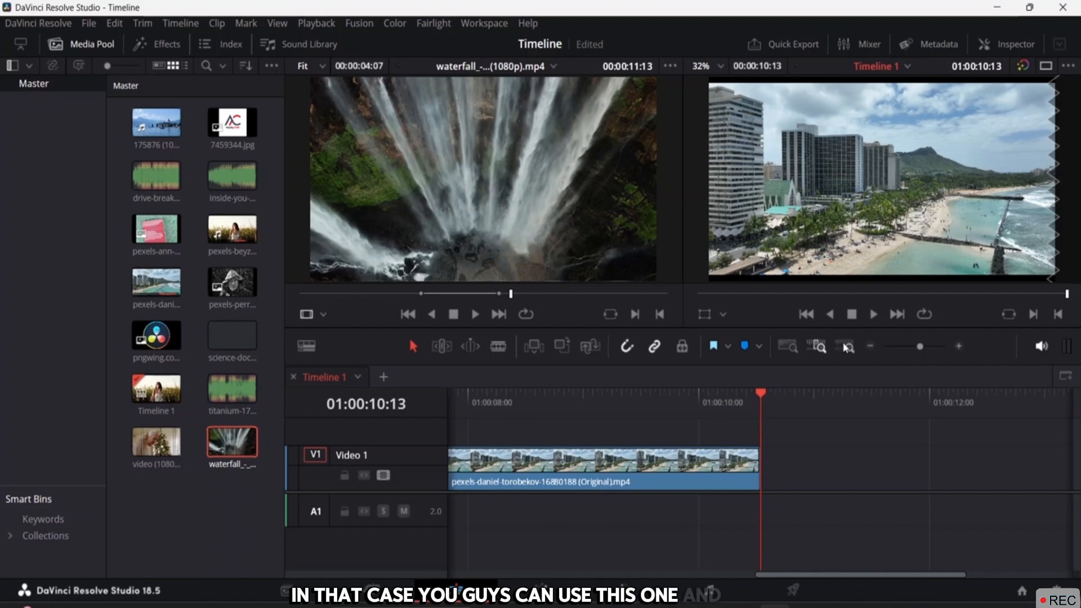
pyautogui.click(847, 346)
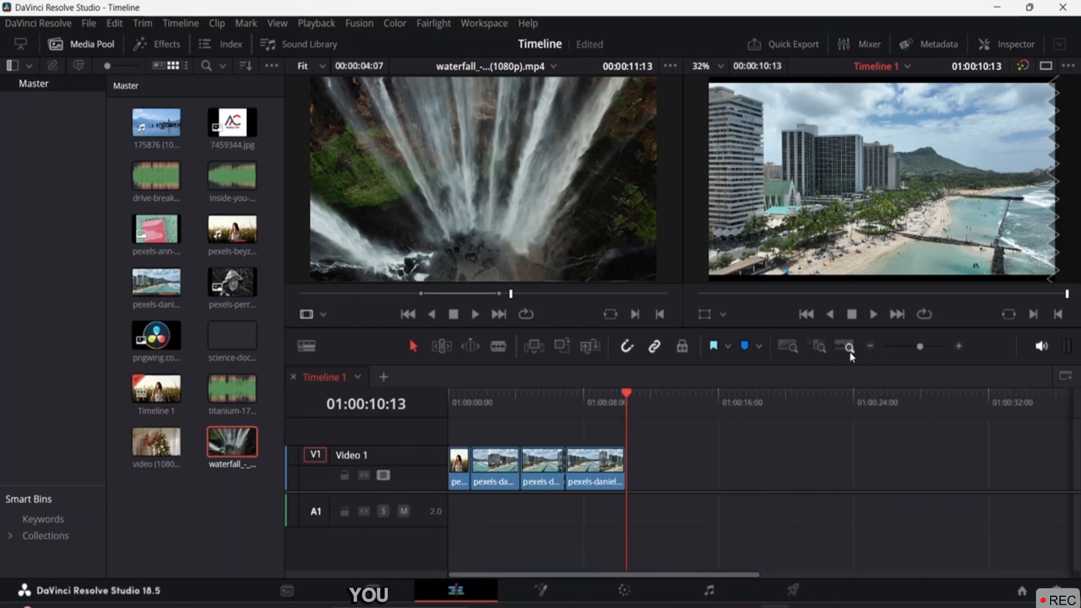
pyautogui.moveTo(920, 347); pyautogui.dragTo(944, 351)
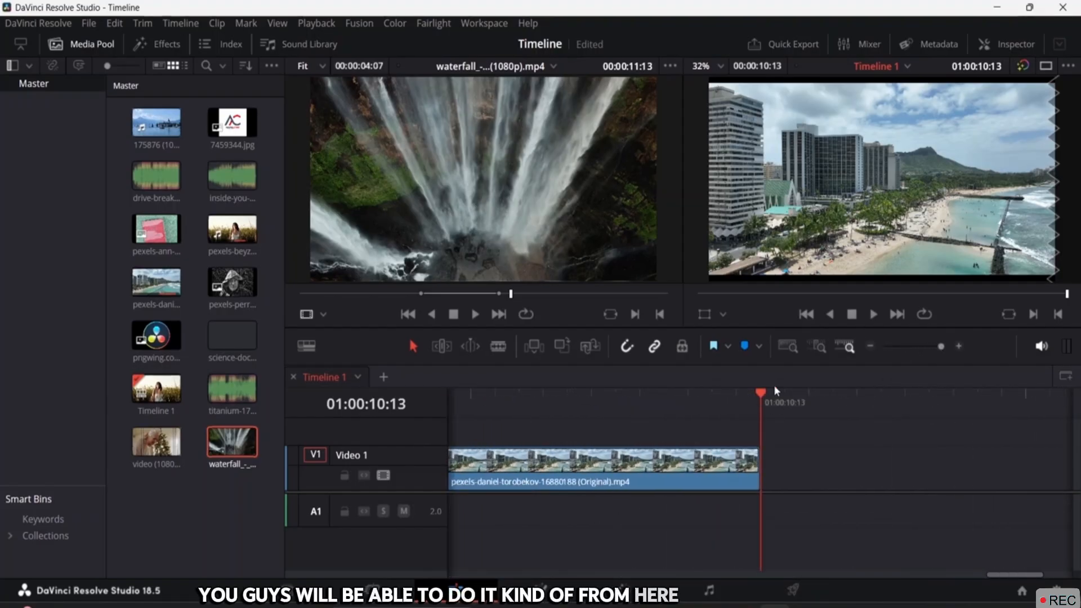
pyautogui.moveTo(763, 394); pyautogui.dragTo(330, 380)
pyautogui.click(787, 346)
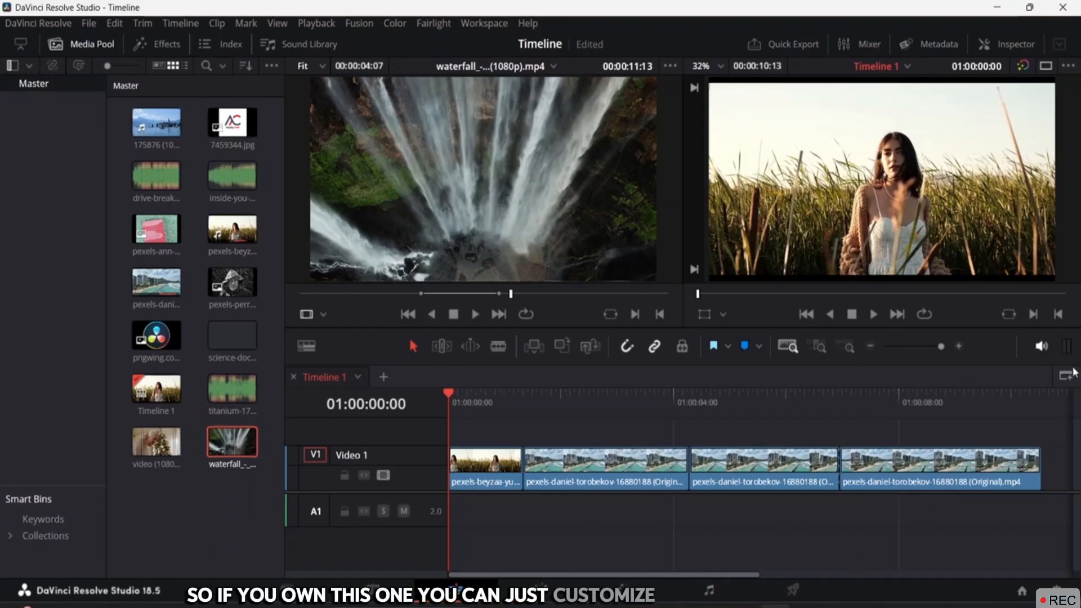
# Lower and restore monitoring volume, then load the mp3 and the beach clip into the source viewer
pyautogui.click(1043, 350)
pyautogui.moveTo(1045, 363)
pyautogui.mouseDown()
pyautogui.moveTo(1046, 380)
pyautogui.moveTo(1049, 356)
pyautogui.mouseUp()
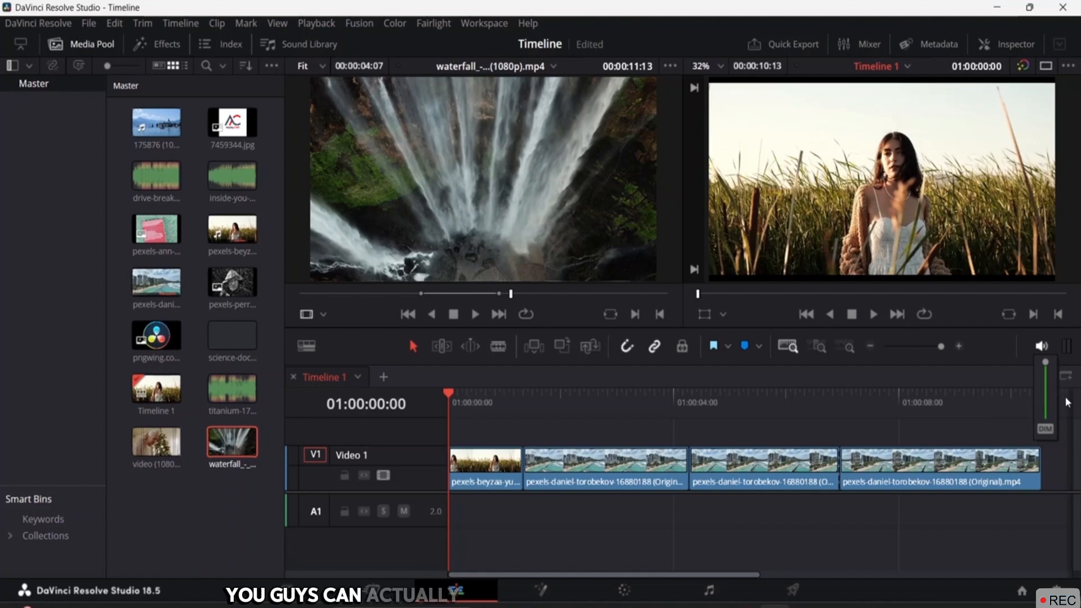
pyautogui.moveTo(1065, 397); pyautogui.dragTo(446, 475)
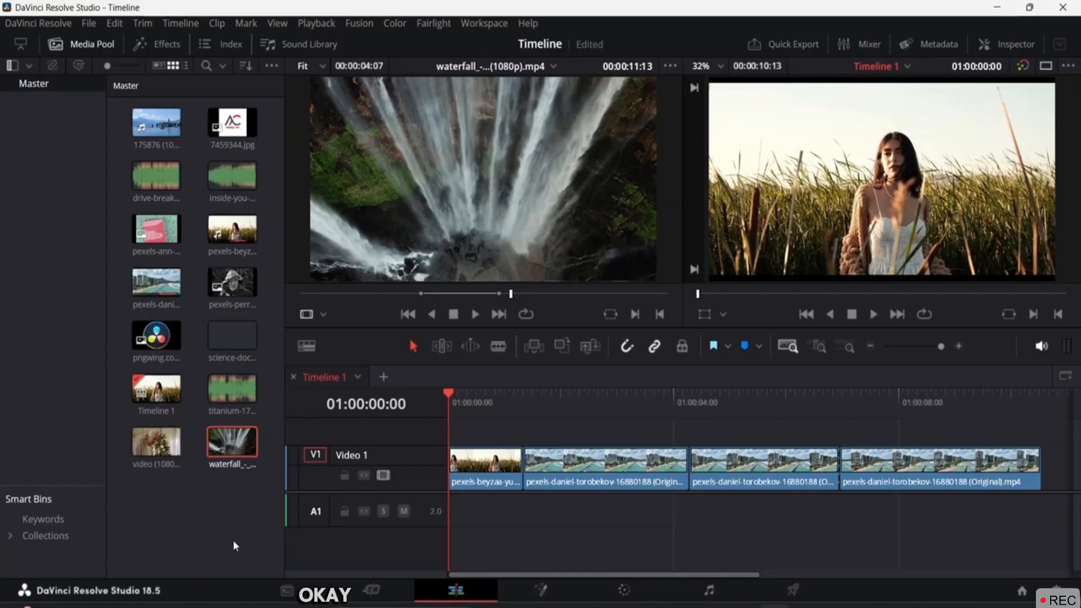
pyautogui.click(232, 335)
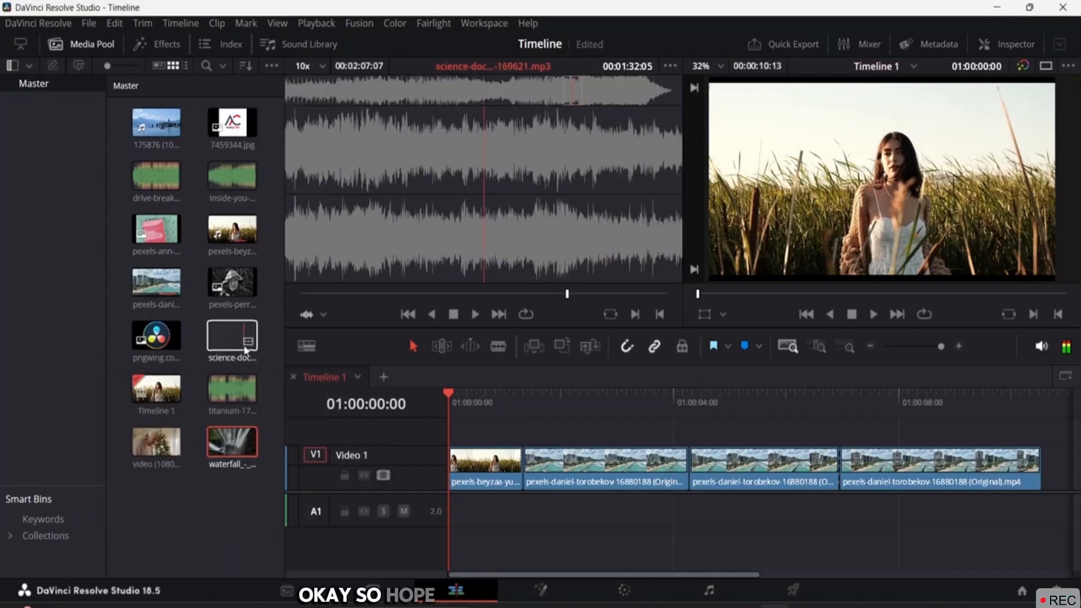
pyautogui.doubleClick(175, 297)
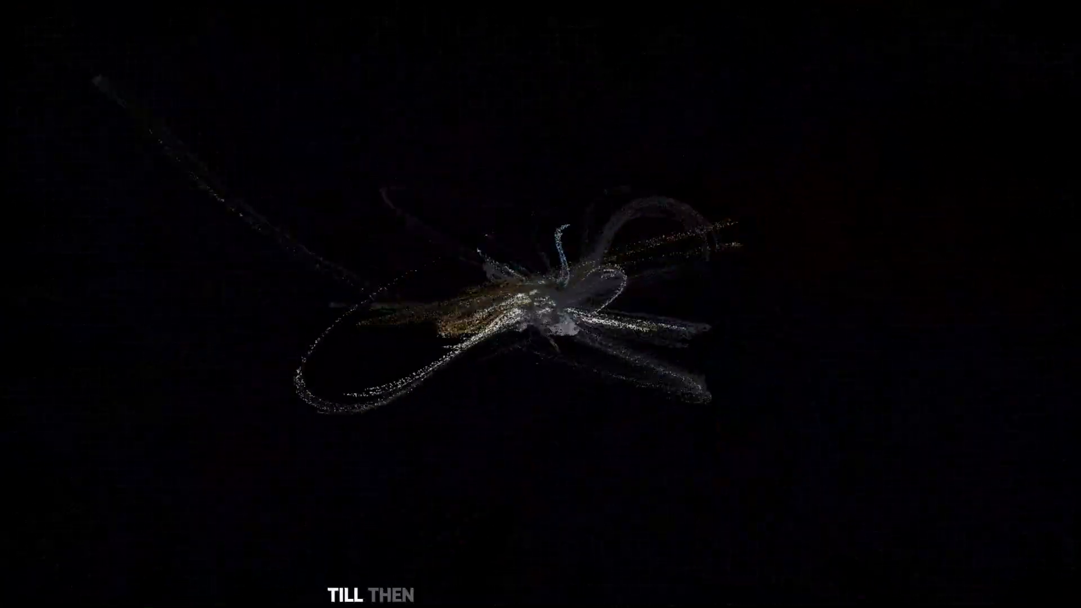